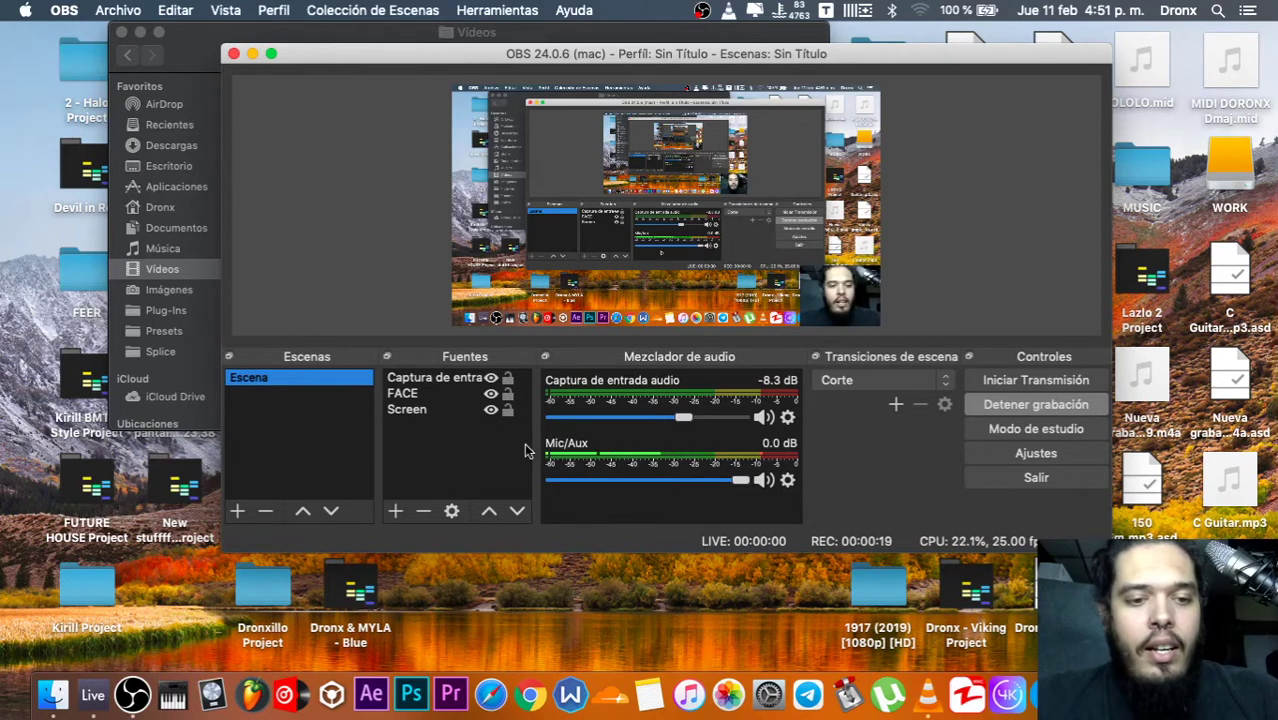
- Switch to Ableton Live and unfold the Voz group to show its vocal tracks around the verse
{"action": "left_click", "coordinate": [107, 686]}
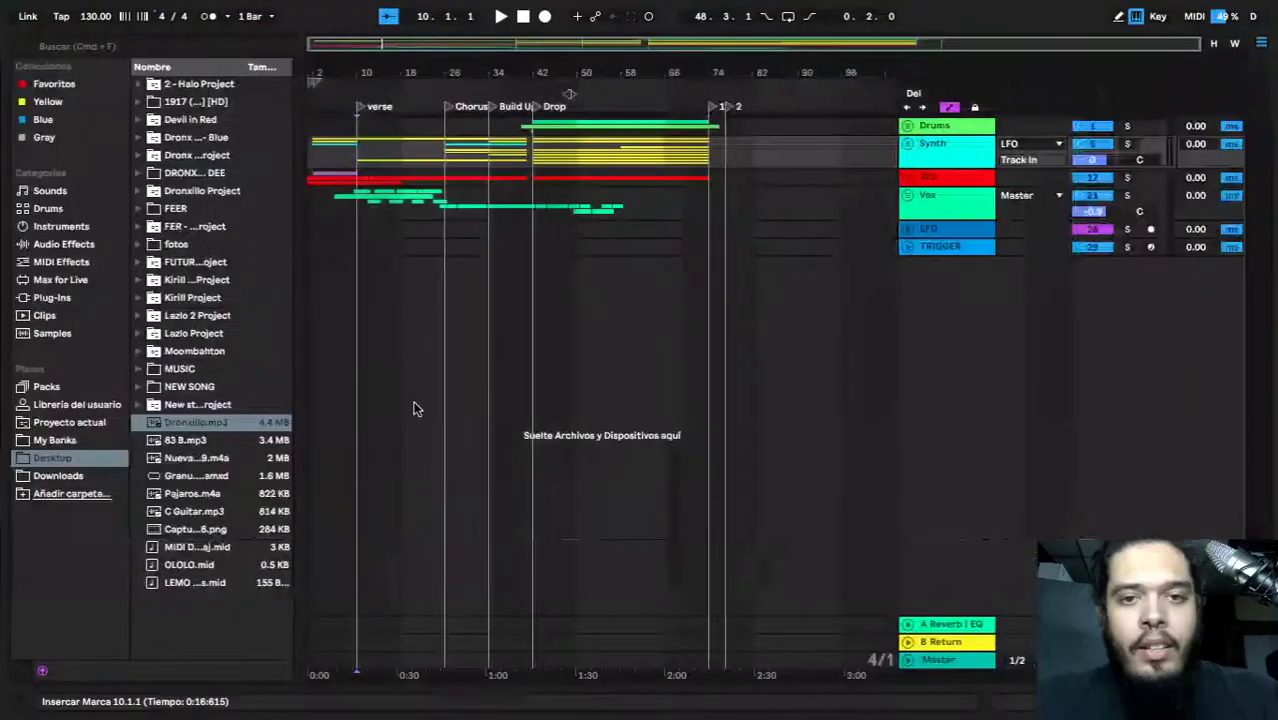
{"action": "key", "text": "plus"}
{"action": "key", "text": "plus"}
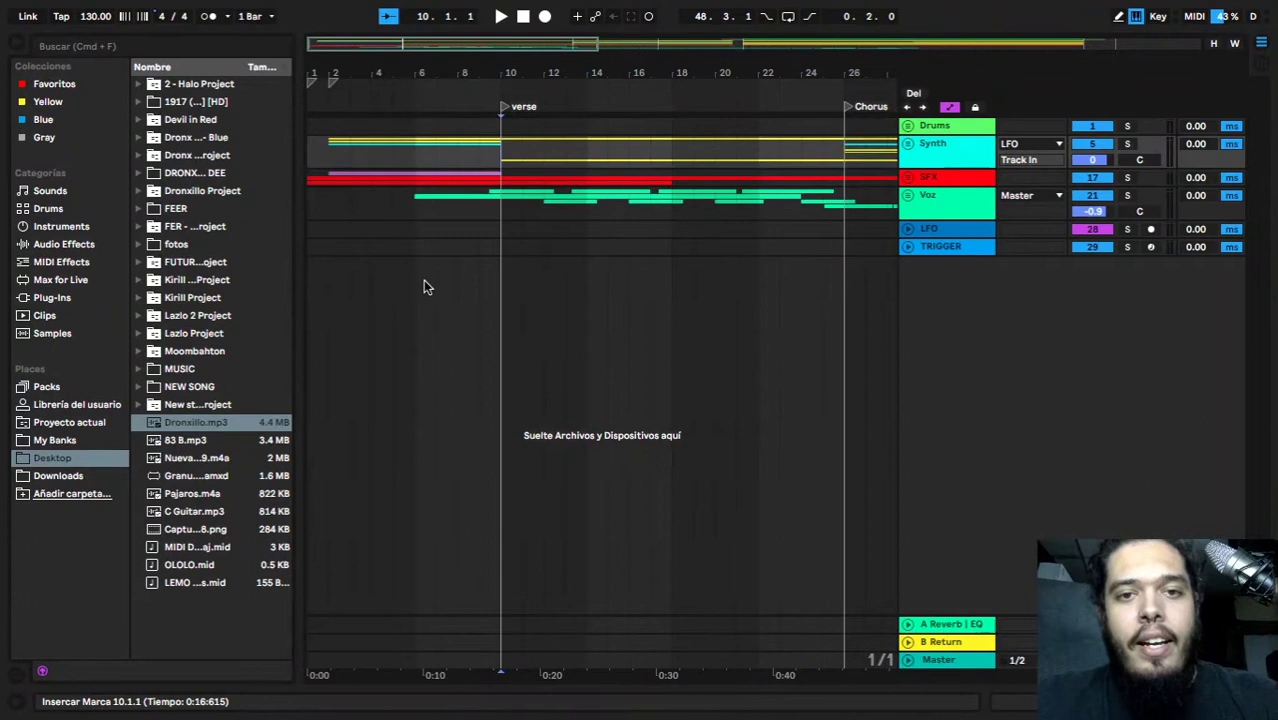
{"action": "left_click", "coordinate": [469, 197]}
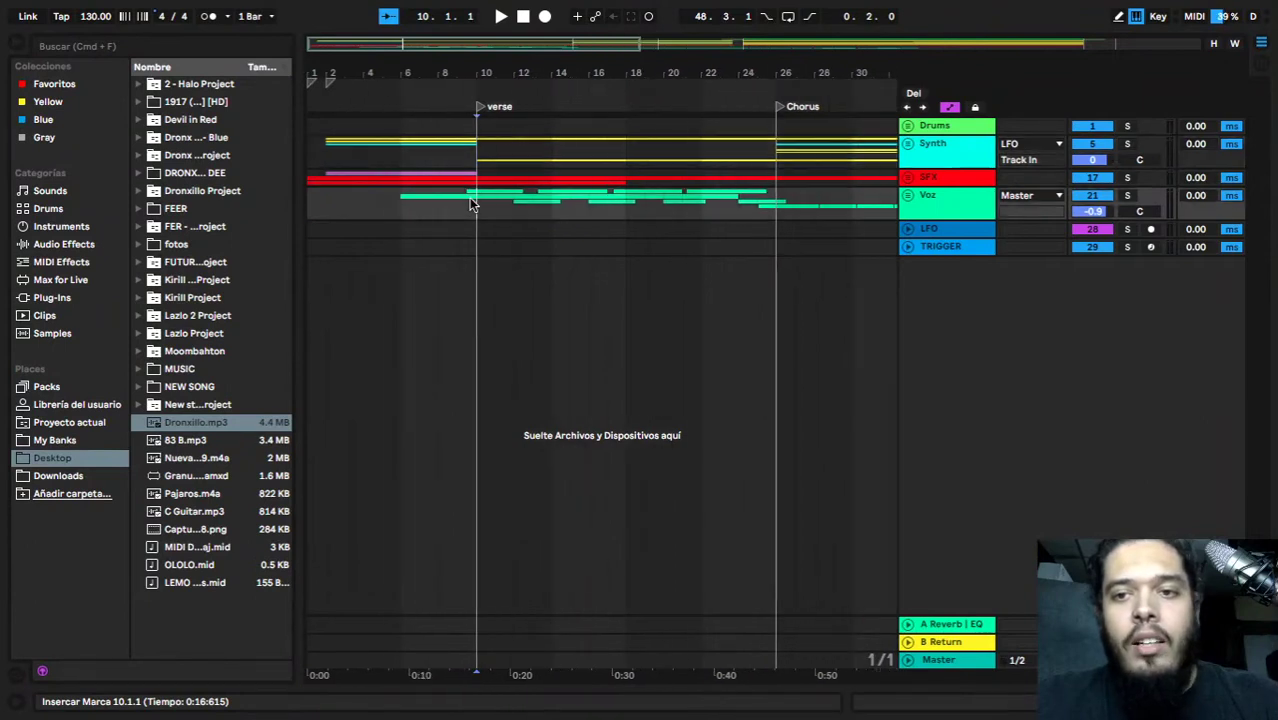
{"action": "scroll", "coordinate": [469, 197], "scroll_direction": "right", "scroll_amount": 2}
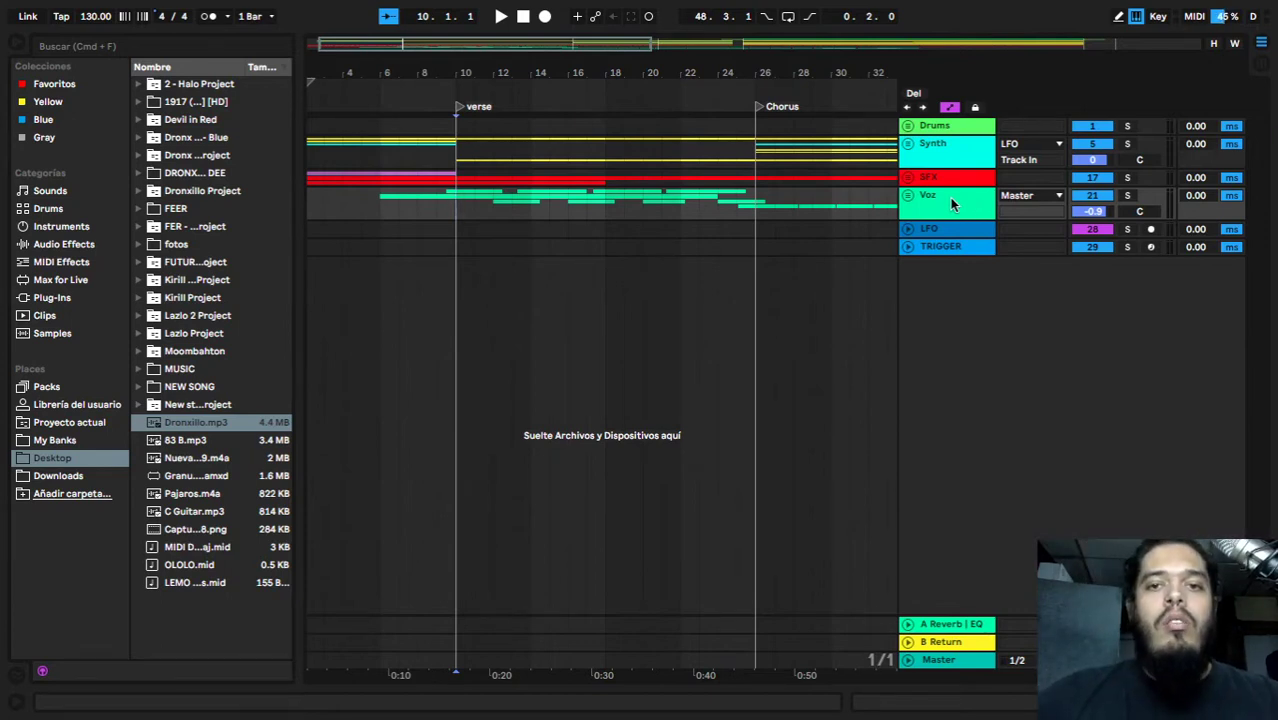
{"action": "left_click", "coordinate": [908, 198]}
{"action": "scroll", "coordinate": [776, 274], "scroll_direction": "down", "scroll_amount": 2}
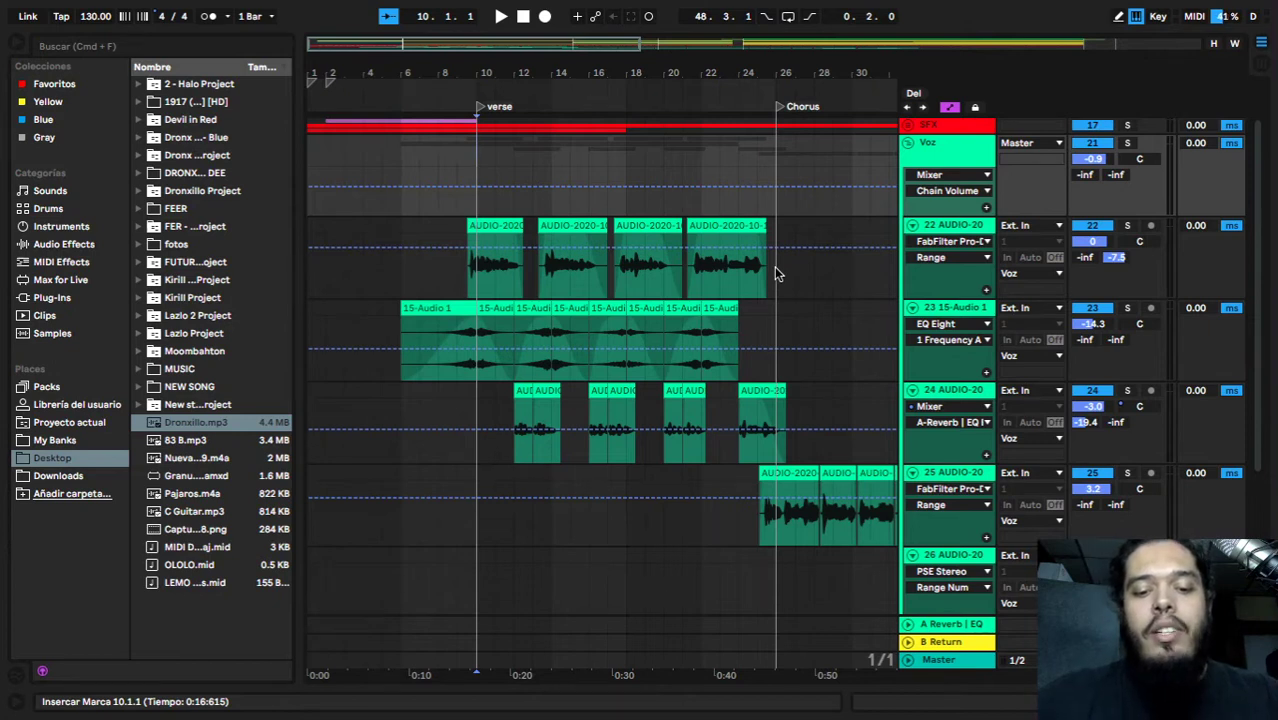
- Show the device chain of vocal track 22
{"action": "left_click", "coordinate": [432, 263]}
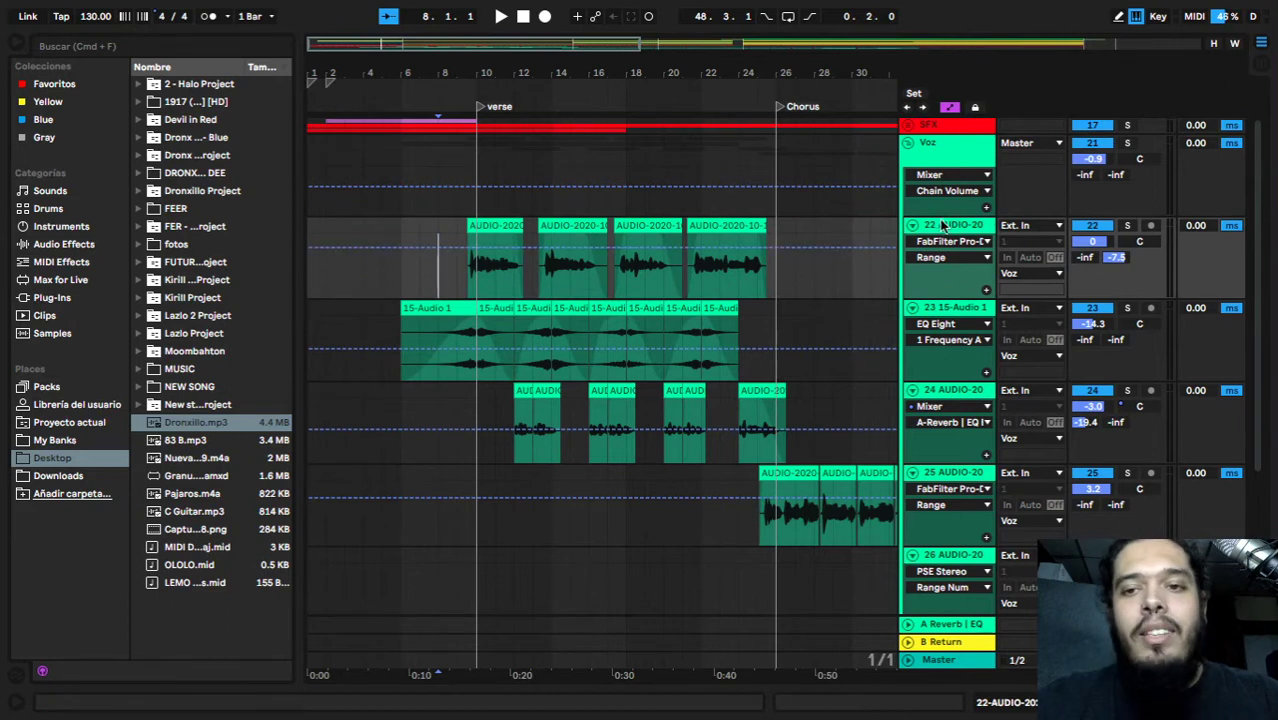
{"action": "left_click", "coordinate": [941, 226]}
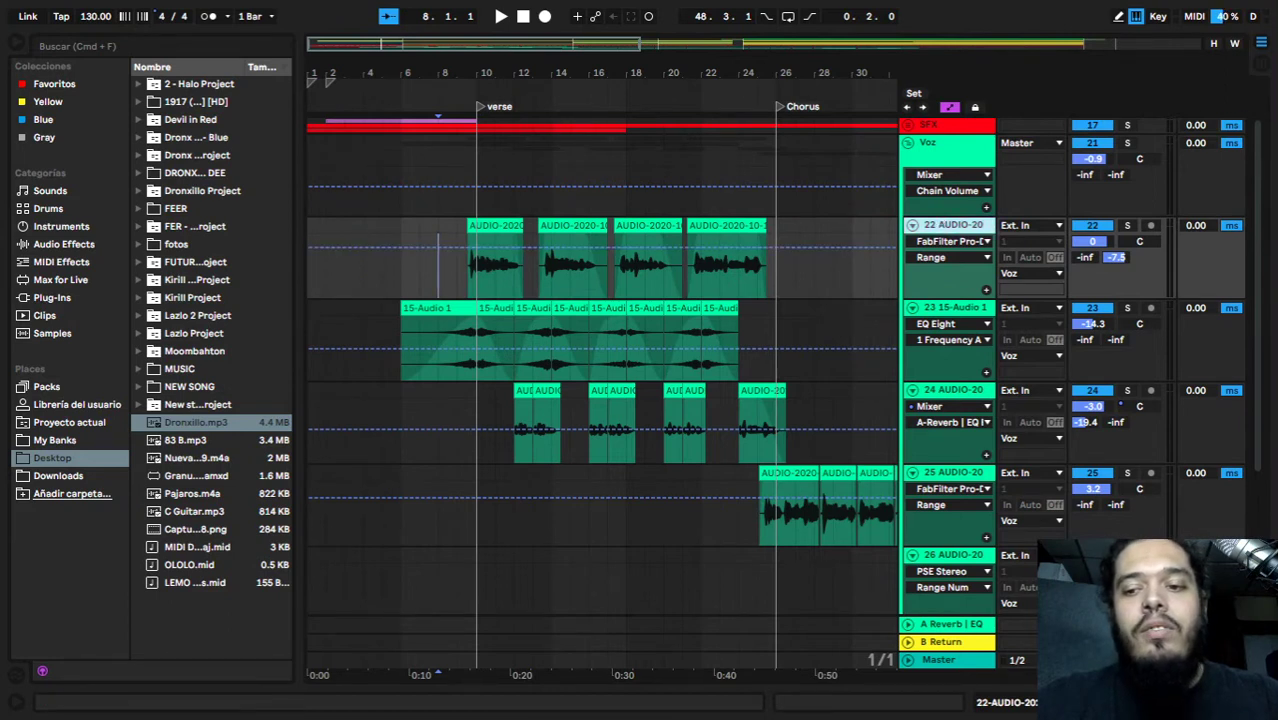
{"action": "double_click", "coordinate": [941, 226]}
{"action": "scroll", "coordinate": [525, 245], "scroll_direction": "down", "scroll_amount": 2}
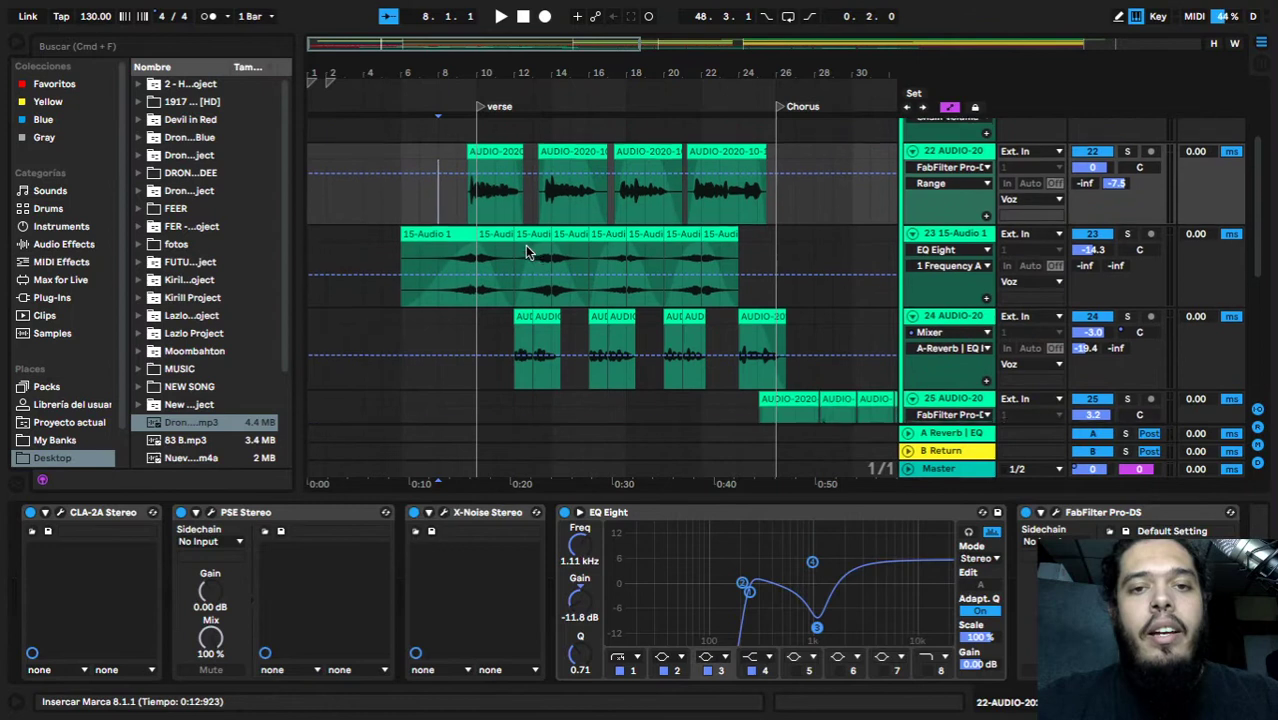
- Play the arrangement from bar 9 to hear the verse vocals together
{"action": "left_click", "coordinate": [456, 200]}
{"action": "scroll", "coordinate": [457, 200], "scroll_direction": "down", "scroll_amount": 1}
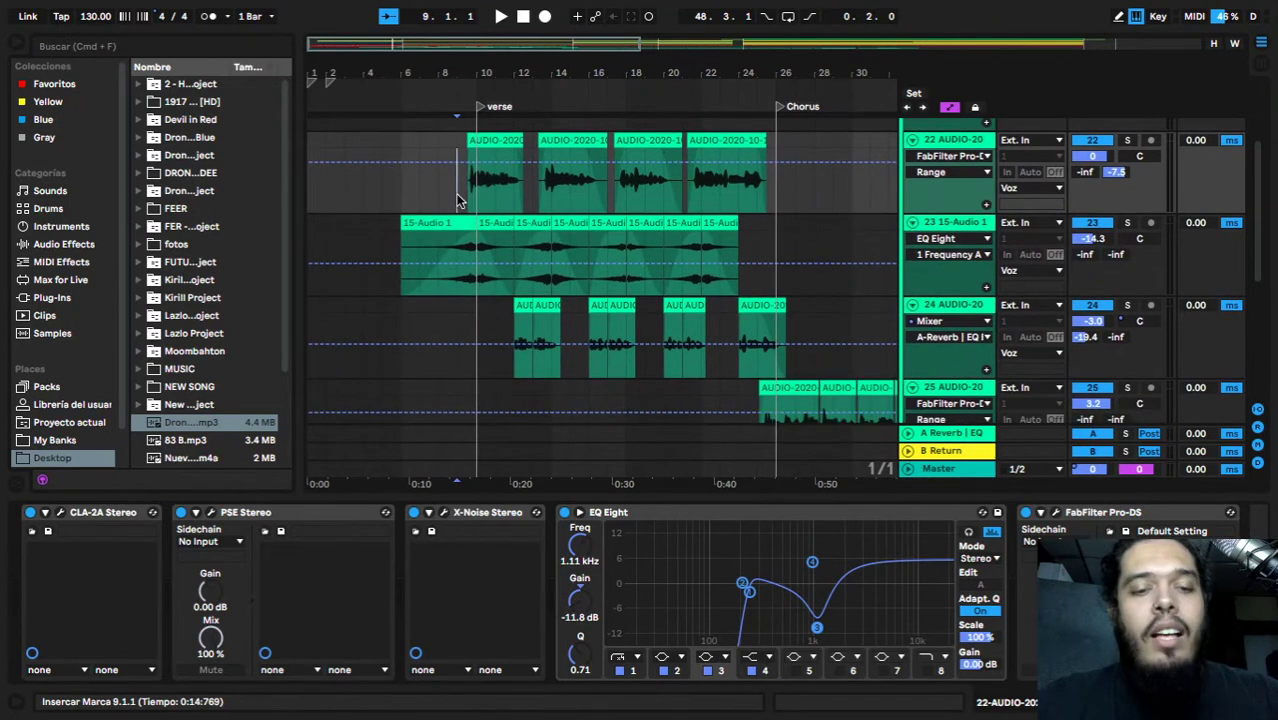
{"action": "scroll", "coordinate": [420, 250], "scroll_direction": "right", "scroll_amount": 2}
{"action": "scroll", "coordinate": [420, 250], "scroll_direction": "up", "scroll_amount": 1}
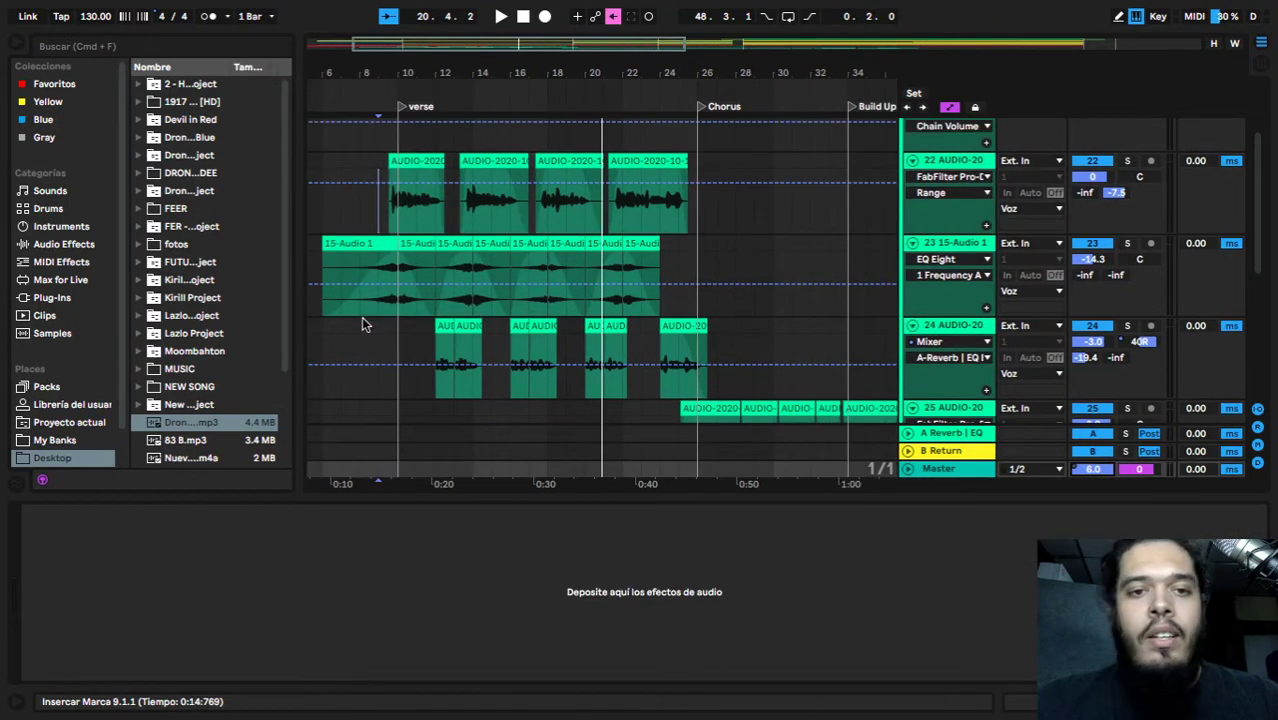
{"action": "left_click", "coordinate": [370, 282]}
{"action": "scroll", "coordinate": [370, 280], "scroll_direction": "up", "scroll_amount": 2}
{"action": "scroll", "coordinate": [370, 280], "scroll_direction": "left", "scroll_amount": 1}
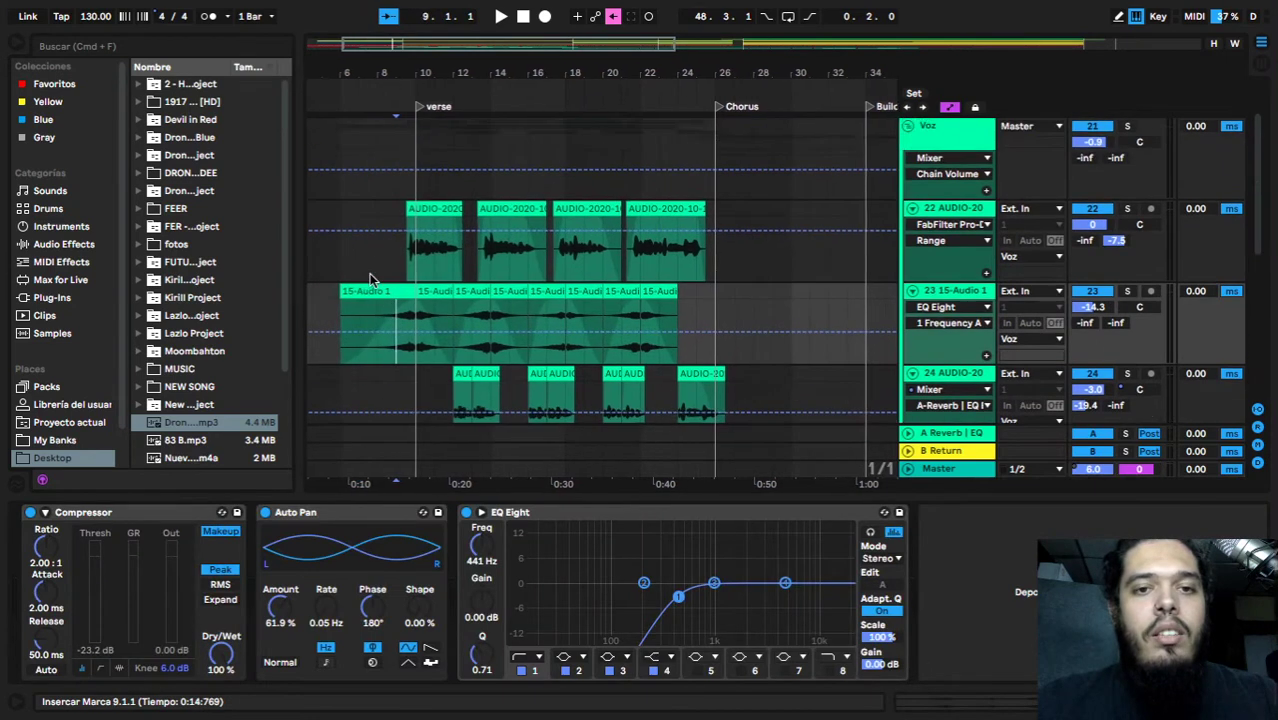
{"action": "key", "text": "space"}
{"action": "scroll", "coordinate": [380, 284], "scroll_direction": "left", "scroll_amount": 1}
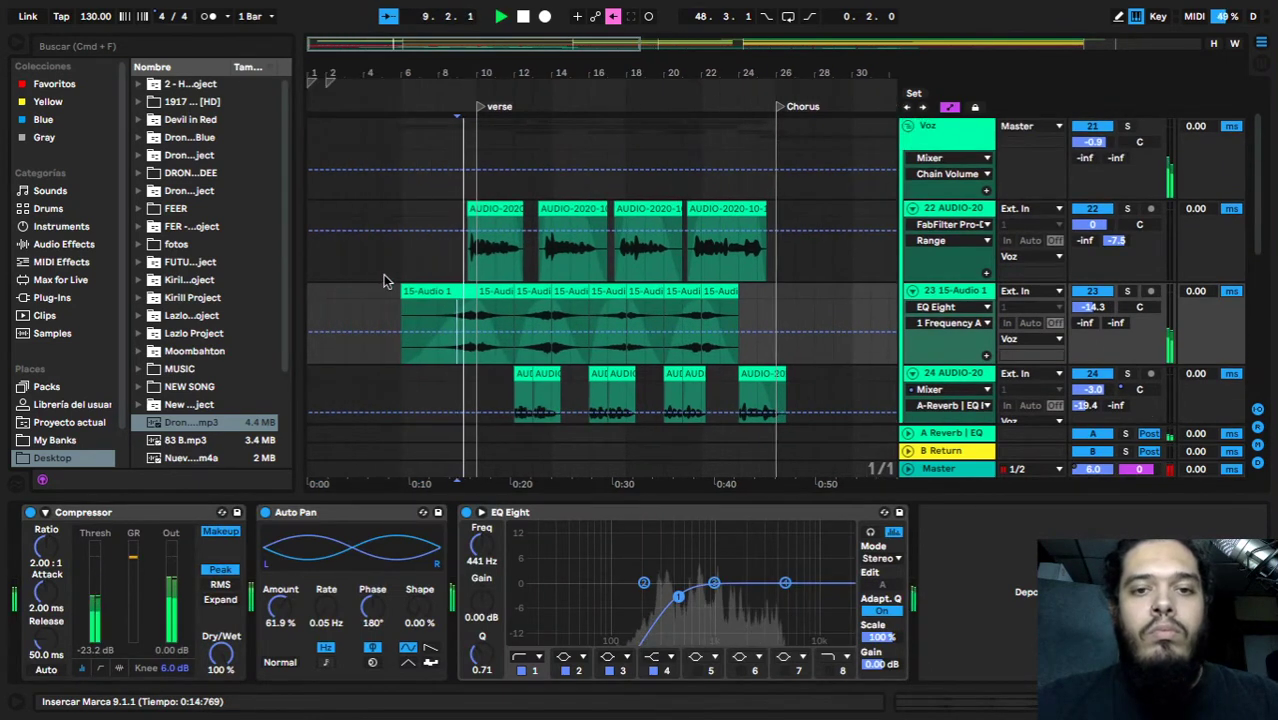
{"action": "scroll", "coordinate": [488, 270], "scroll_direction": "down", "scroll_amount": 1}
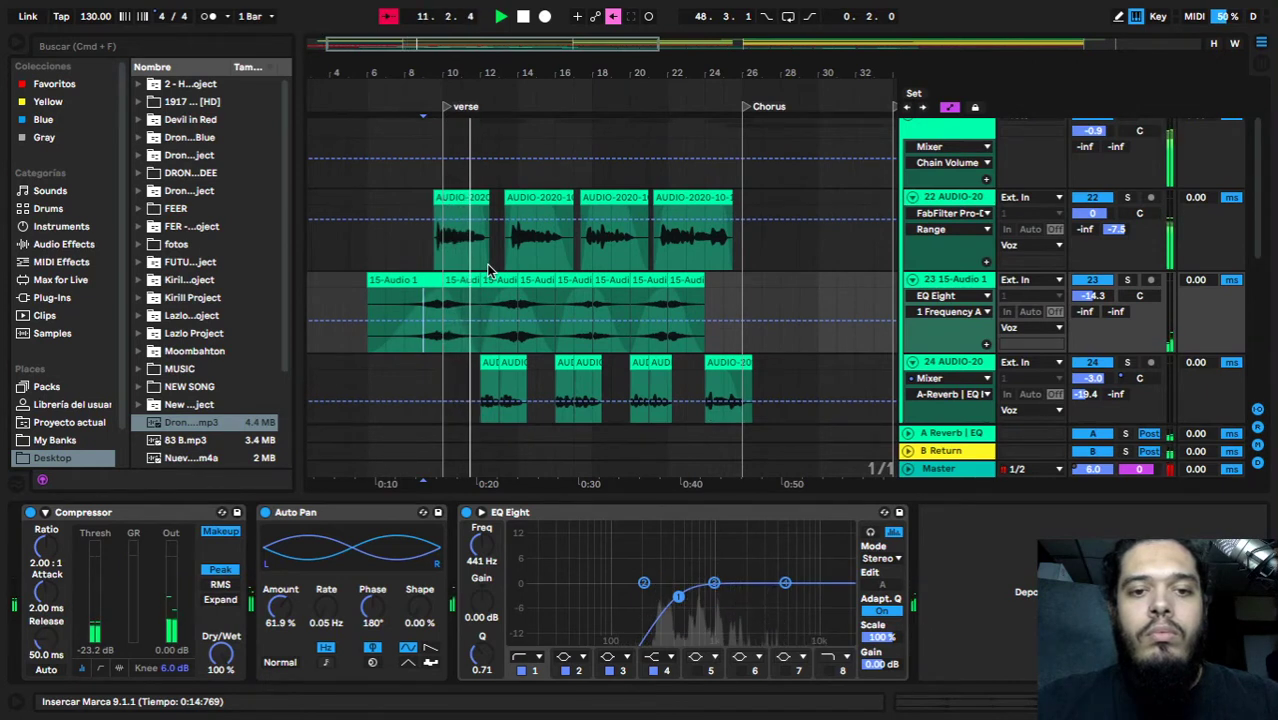
{"action": "scroll", "coordinate": [488, 270], "scroll_direction": "down", "scroll_amount": 1}
{"action": "scroll", "coordinate": [488, 270], "scroll_direction": "left", "scroll_amount": 1}
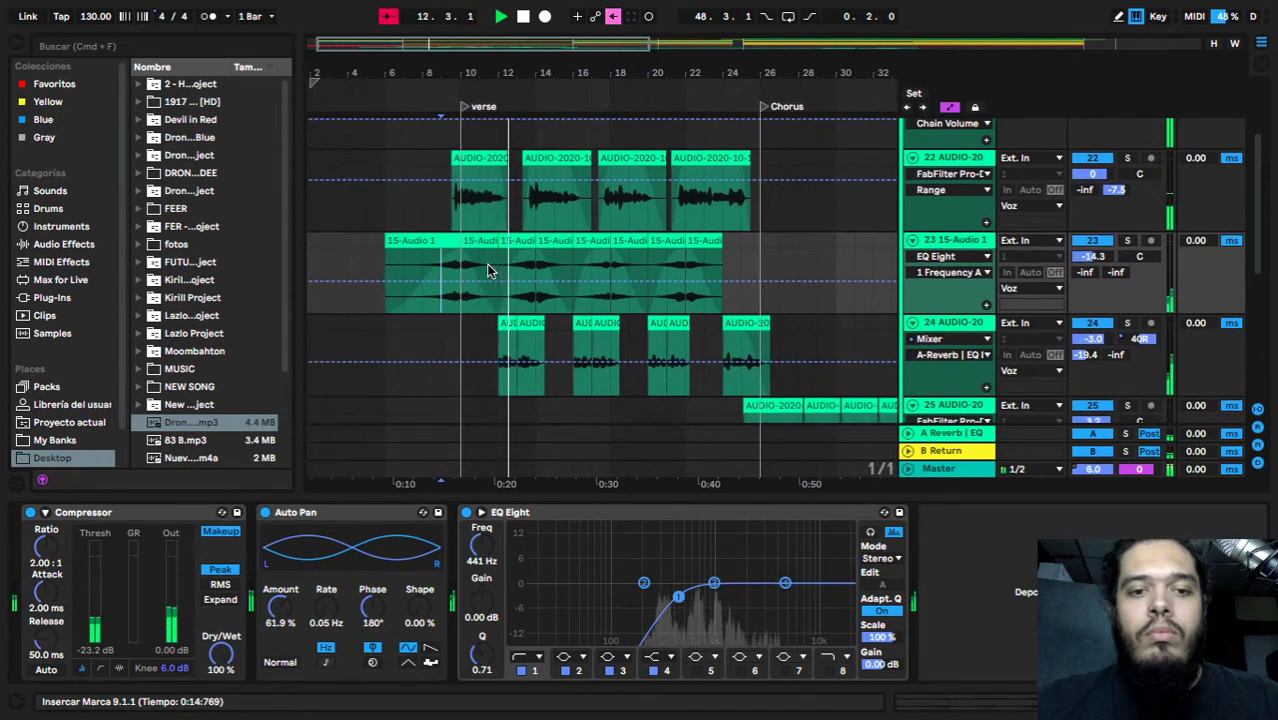
{"action": "scroll", "coordinate": [488, 270], "scroll_direction": "up", "scroll_amount": 2}
{"action": "scroll", "coordinate": [488, 270], "scroll_direction": "right", "scroll_amount": 1}
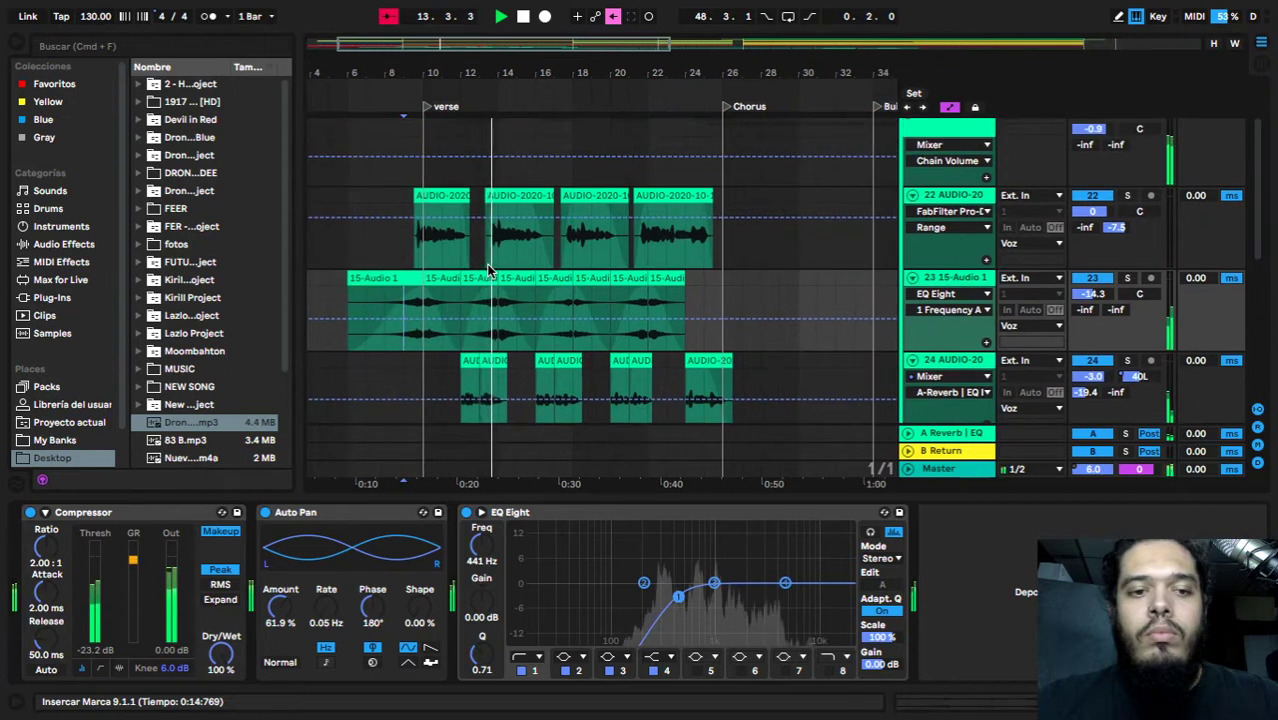
- Show the Voz group's effect chain while listening on through the verse vocals
{"action": "left_click", "coordinate": [657, 249]}
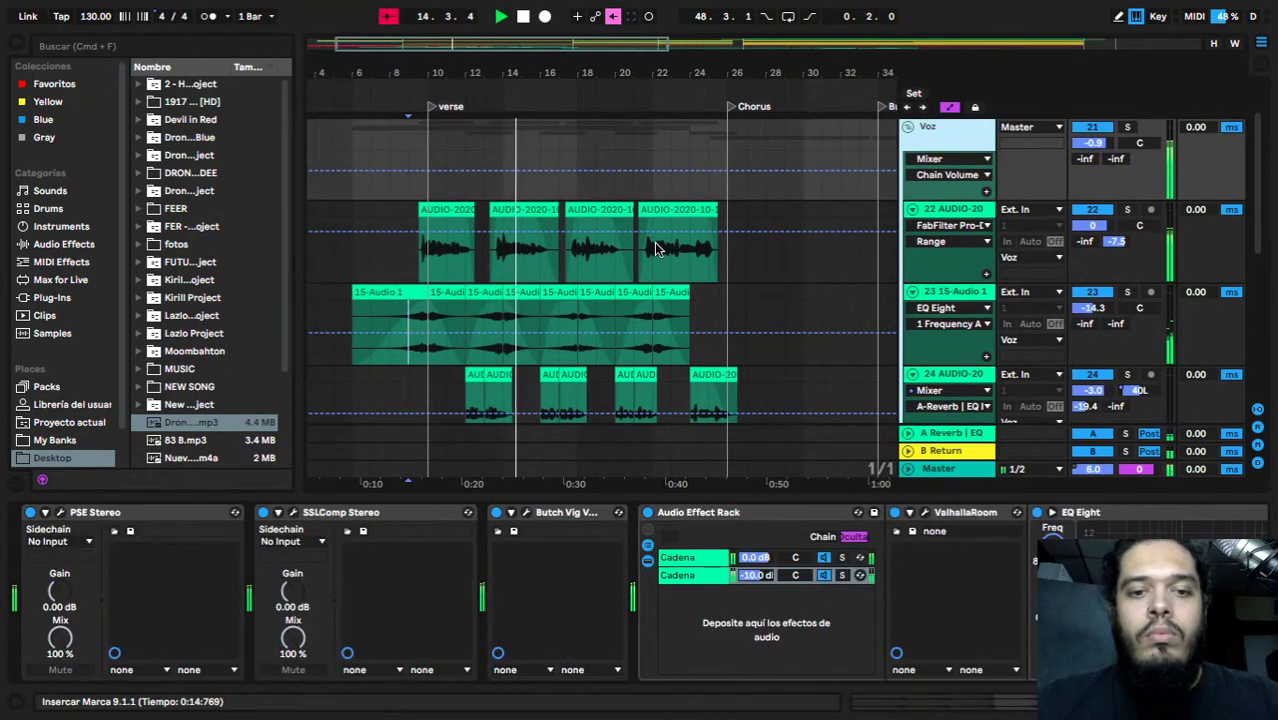
{"action": "scroll", "coordinate": [657, 249], "scroll_direction": "down", "scroll_amount": 2}
{"action": "scroll", "coordinate": [657, 249], "scroll_direction": "left", "scroll_amount": 1}
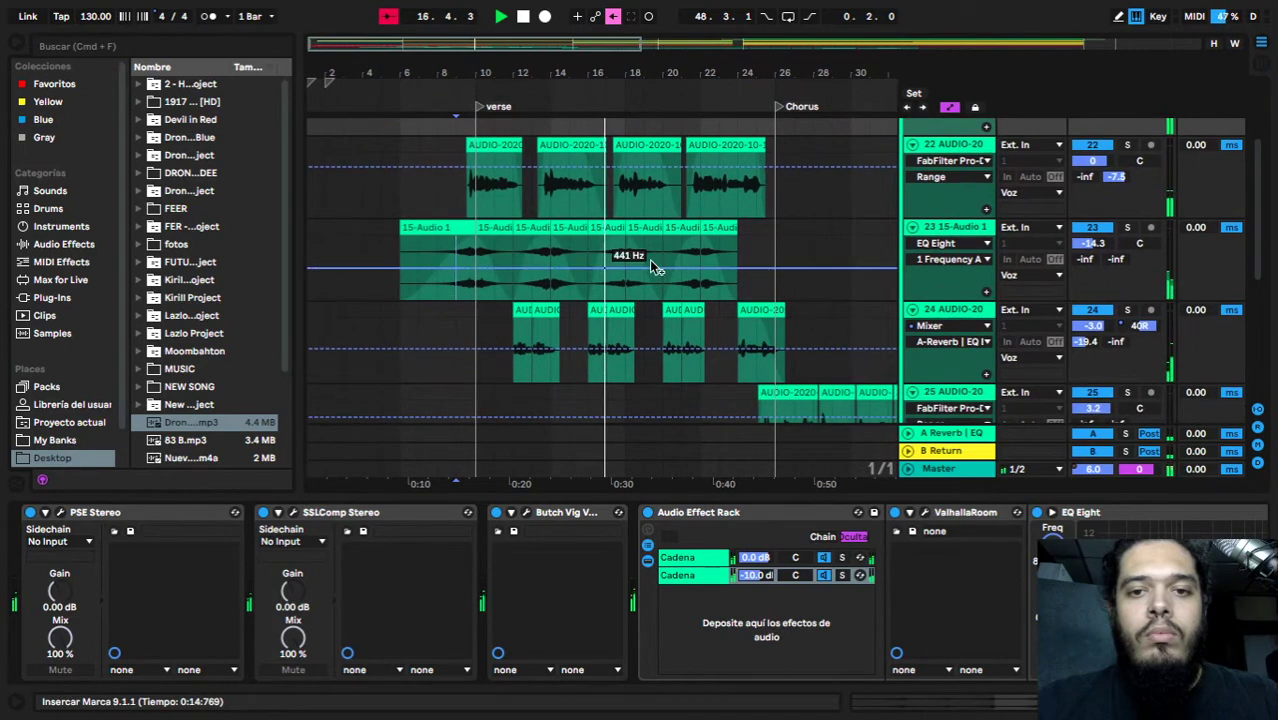
{"action": "scroll", "coordinate": [653, 260], "scroll_direction": "down", "scroll_amount": 1}
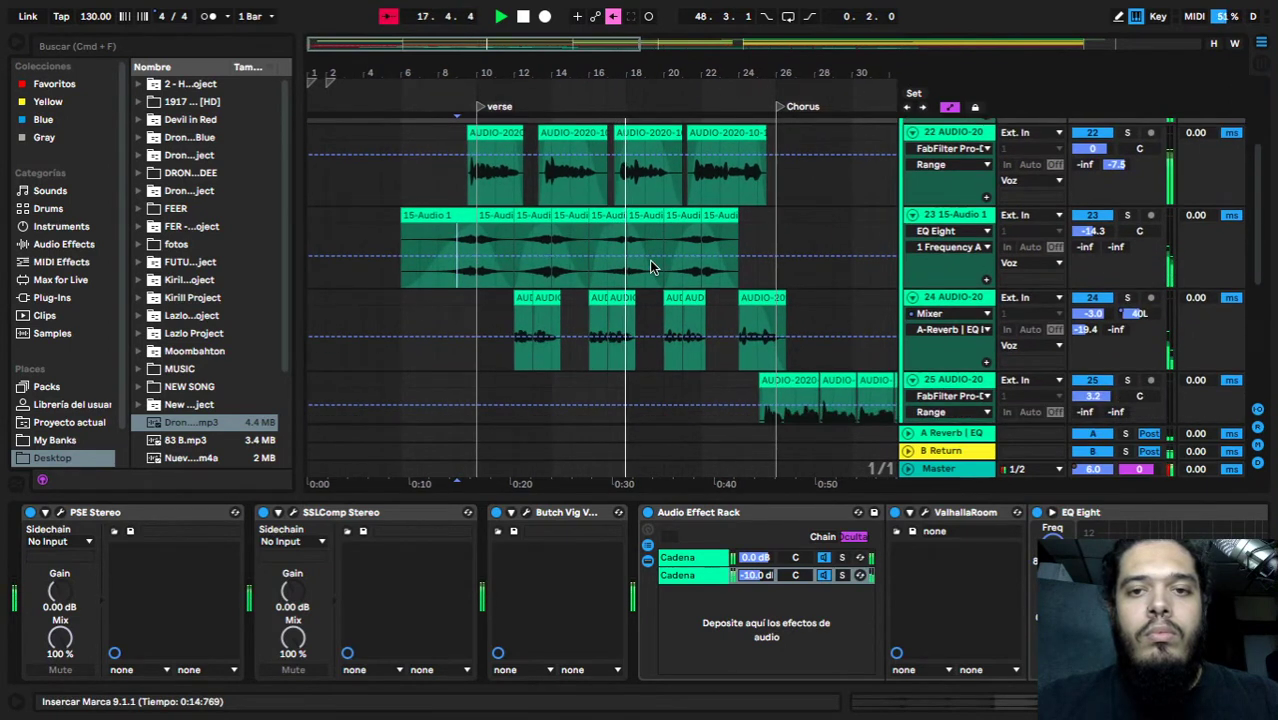
{"action": "scroll", "coordinate": [651, 266], "scroll_direction": "up", "scroll_amount": 3}
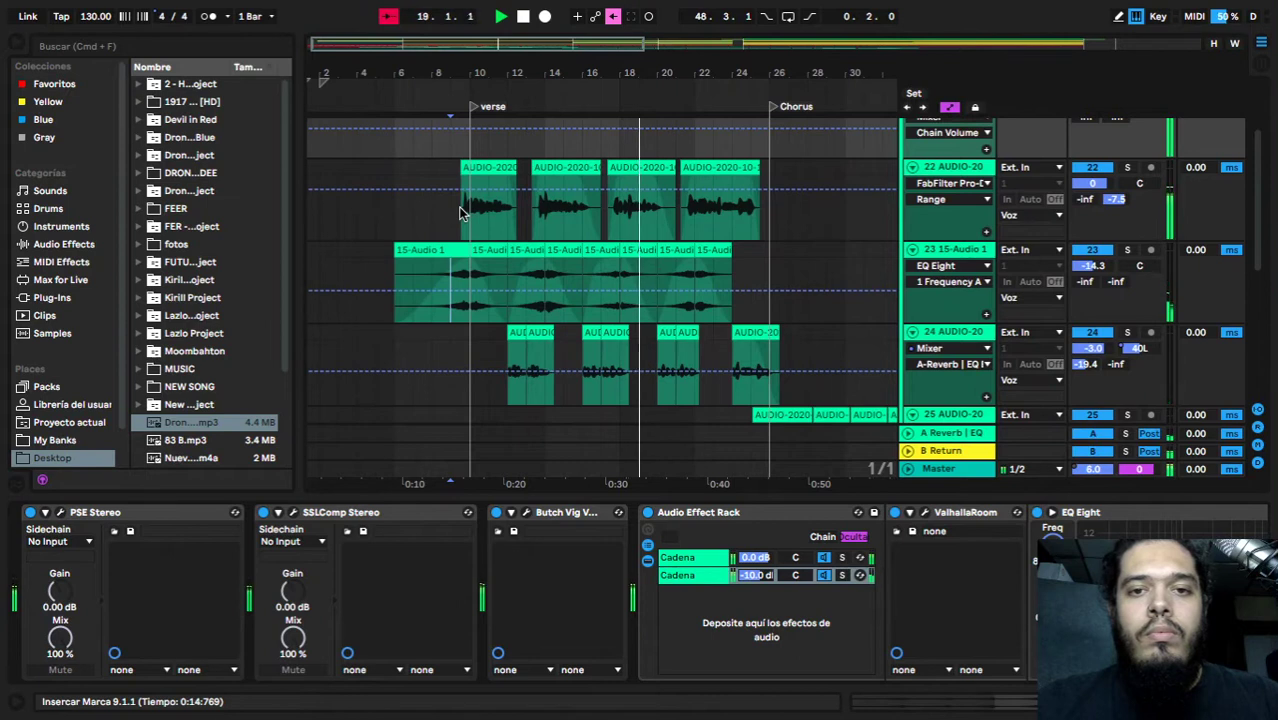
{"action": "scroll", "coordinate": [468, 216], "scroll_direction": "up", "scroll_amount": 2}
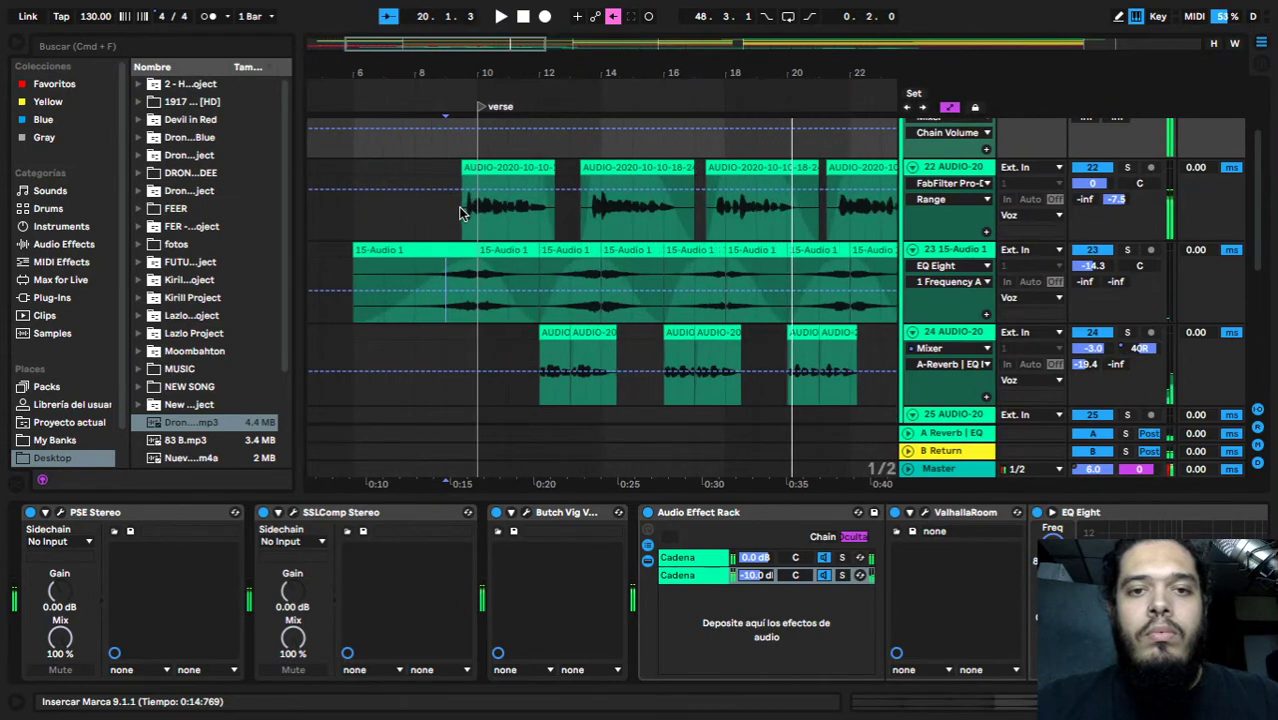
- Solo vocal track 22 and audition its CLA-2A Stereo compressor from position 9.3.1
{"action": "left_click", "coordinate": [460, 213]}
{"action": "left_click", "coordinate": [1127, 168]}
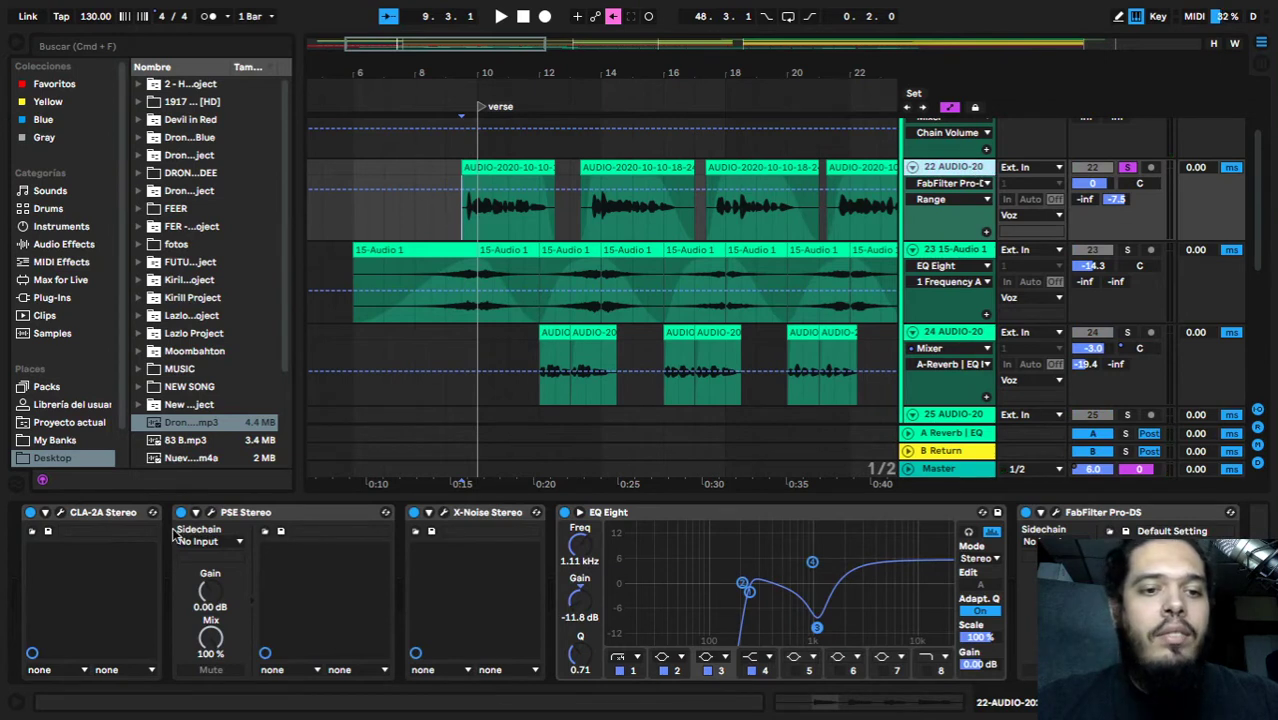
{"action": "left_click", "coordinate": [61, 513]}
{"action": "left_click_drag", "start_coordinate": [288, 97], "coordinate": [663, 123]}
{"action": "key", "text": "space"}
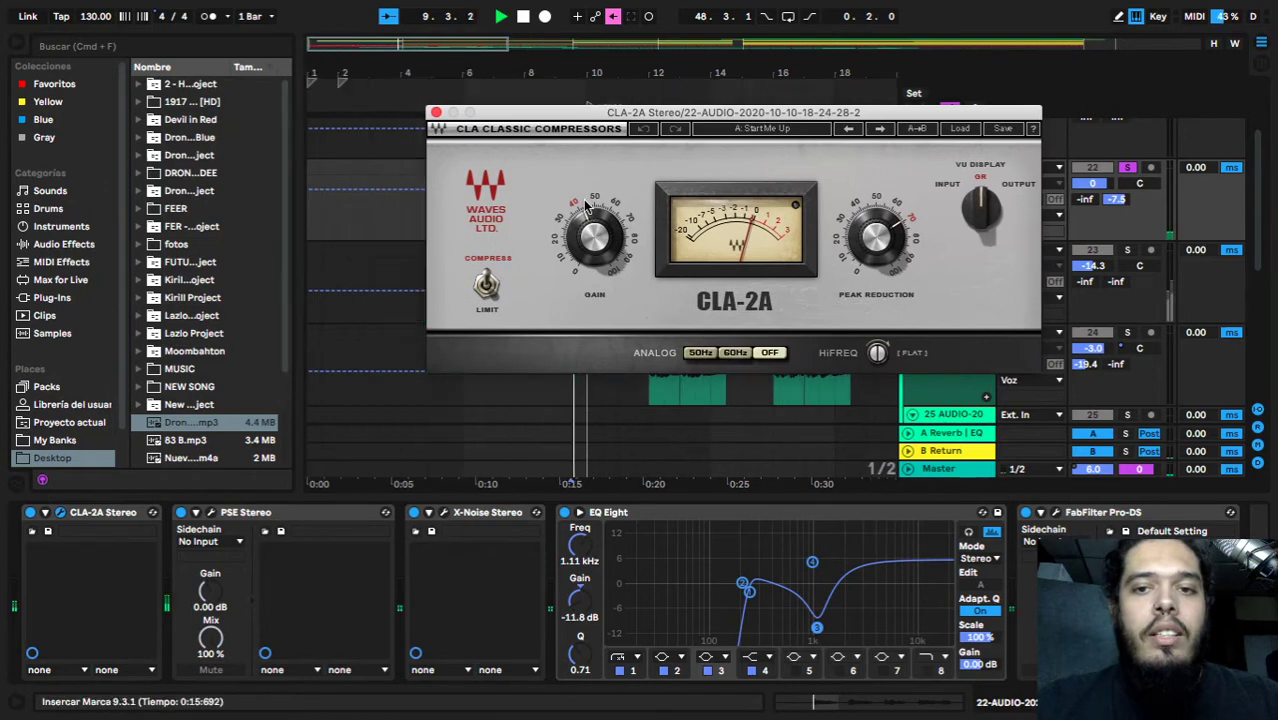
{"action": "left_click_drag", "start_coordinate": [647, 118], "coordinate": [864, 142]}
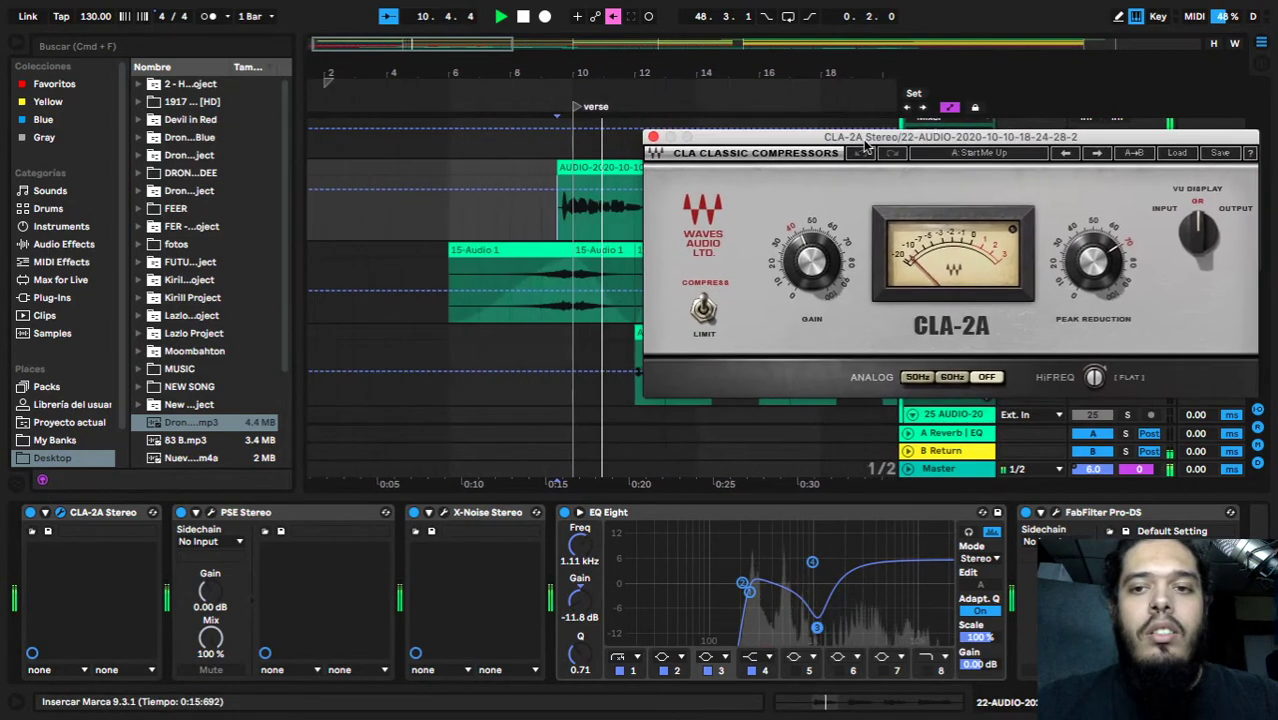
{"action": "left_click", "coordinate": [652, 137]}
{"action": "key", "text": "space"}
{"action": "left_click", "coordinate": [30, 512]}
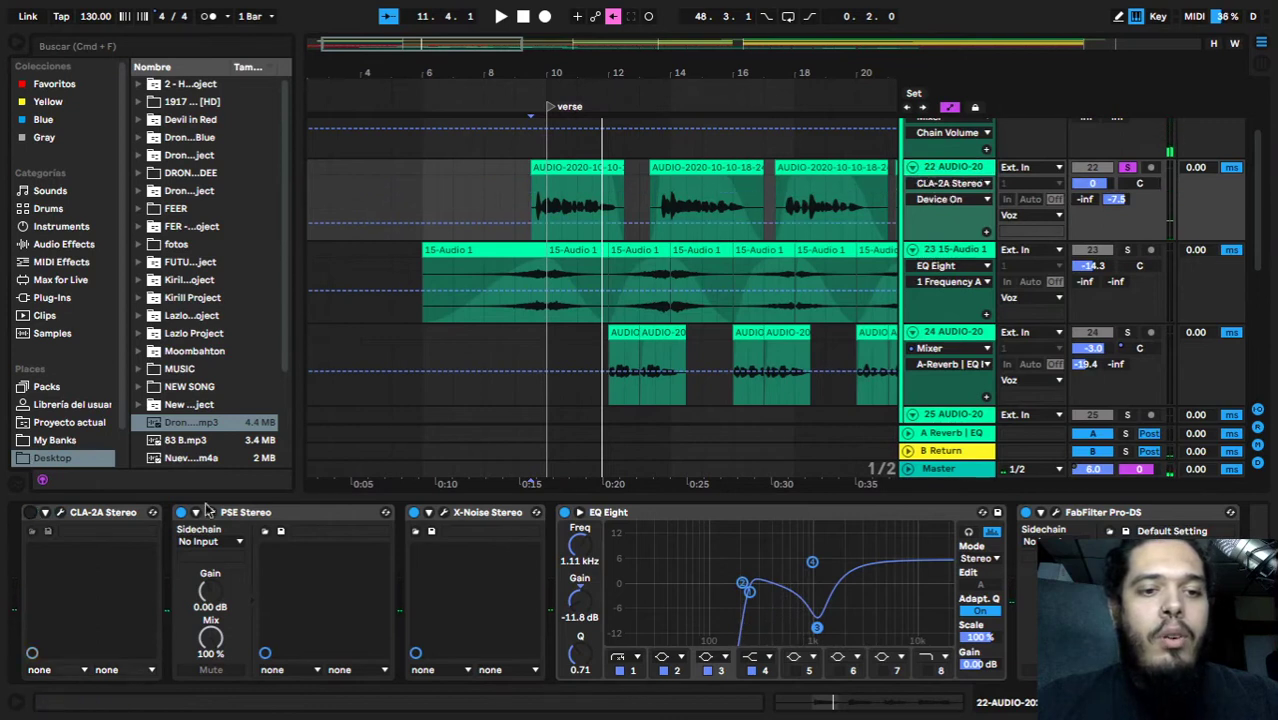
{"action": "left_click", "coordinate": [30, 512]}
- Open the PSE Stereo expander on vocal track 22 and play the vocal from 9.3.1 through it
{"action": "left_click", "coordinate": [212, 513]}
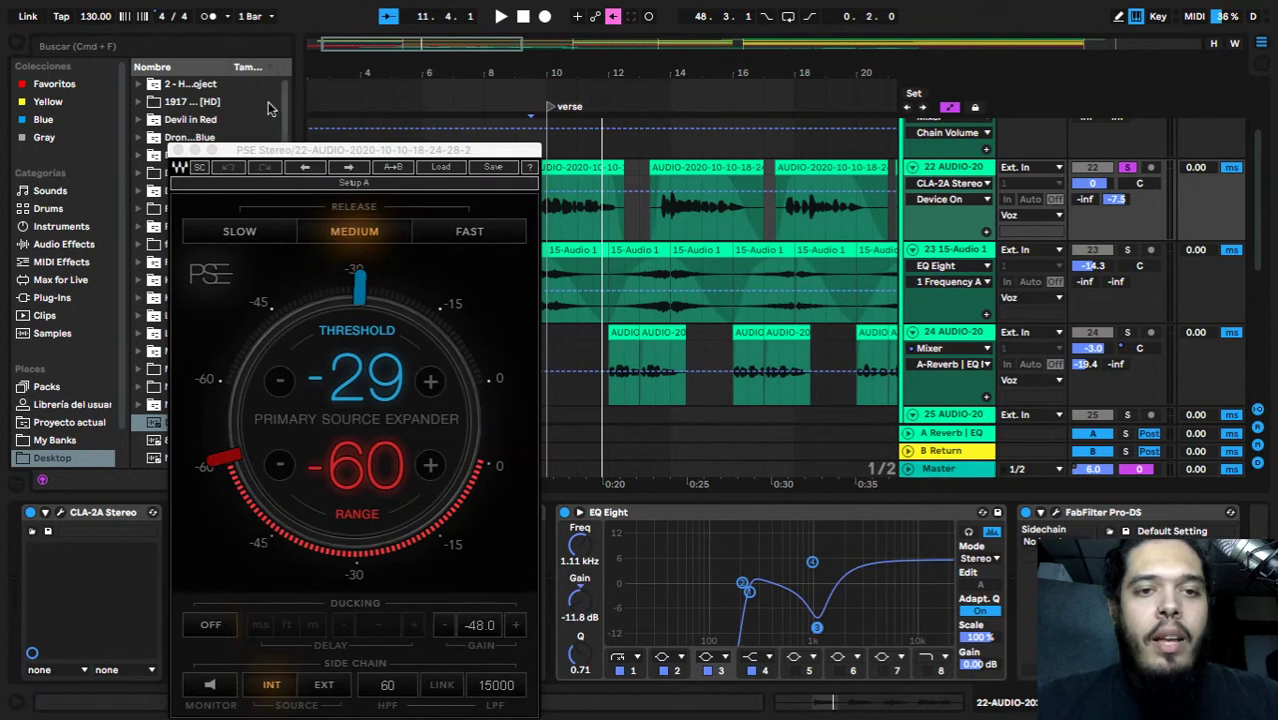
{"action": "left_click", "coordinate": [177, 150]}
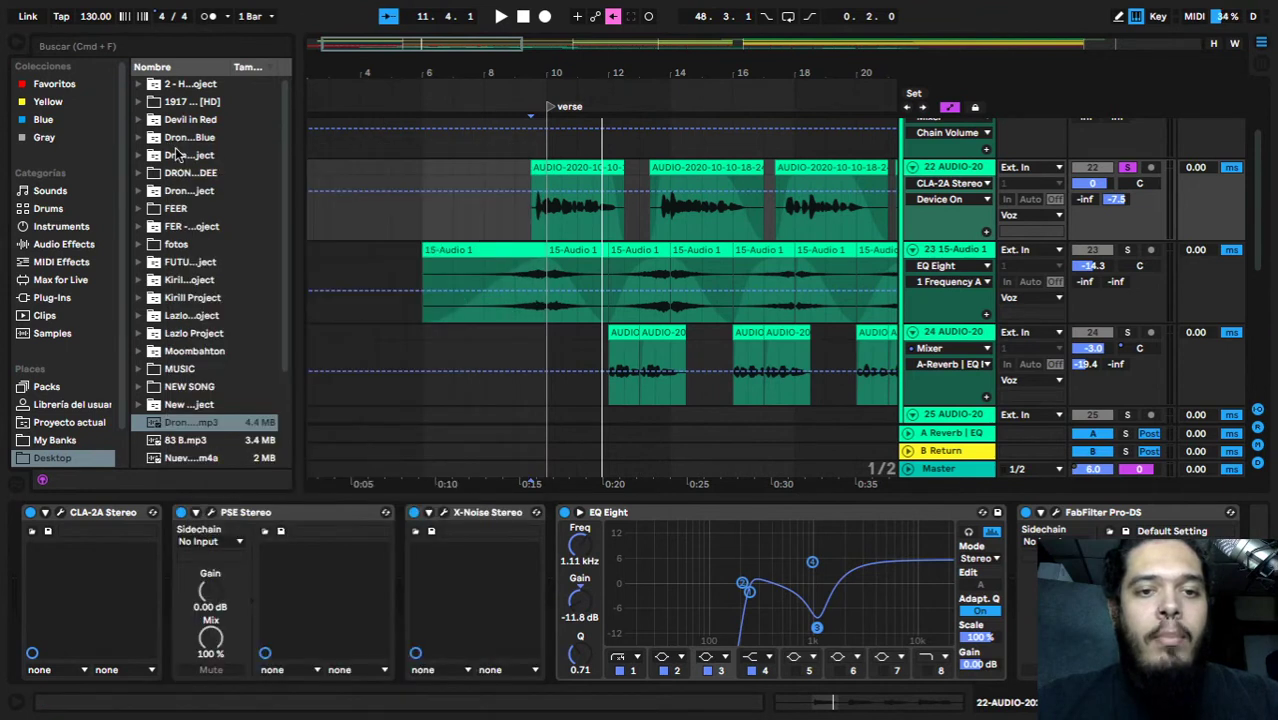
{"action": "left_click", "coordinate": [212, 513]}
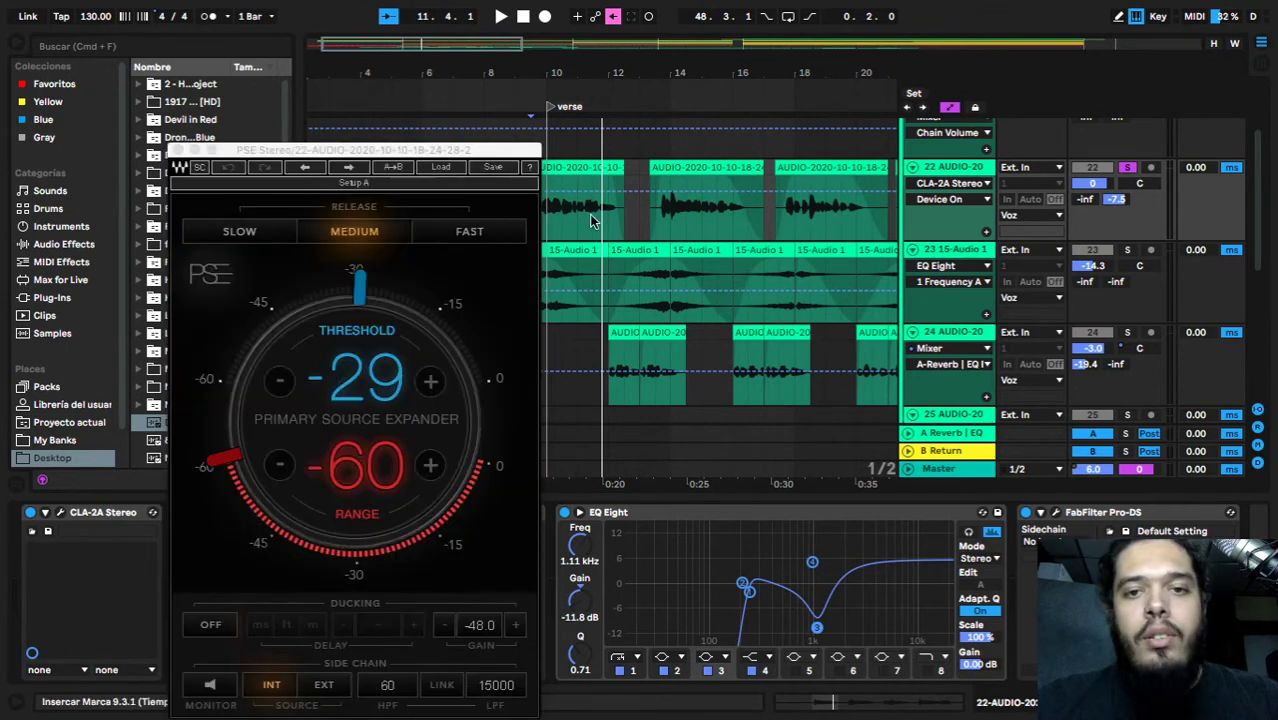
{"action": "scroll", "coordinate": [601, 218], "scroll_direction": "left", "scroll_amount": 2}
{"action": "left_click", "coordinate": [564, 196]}
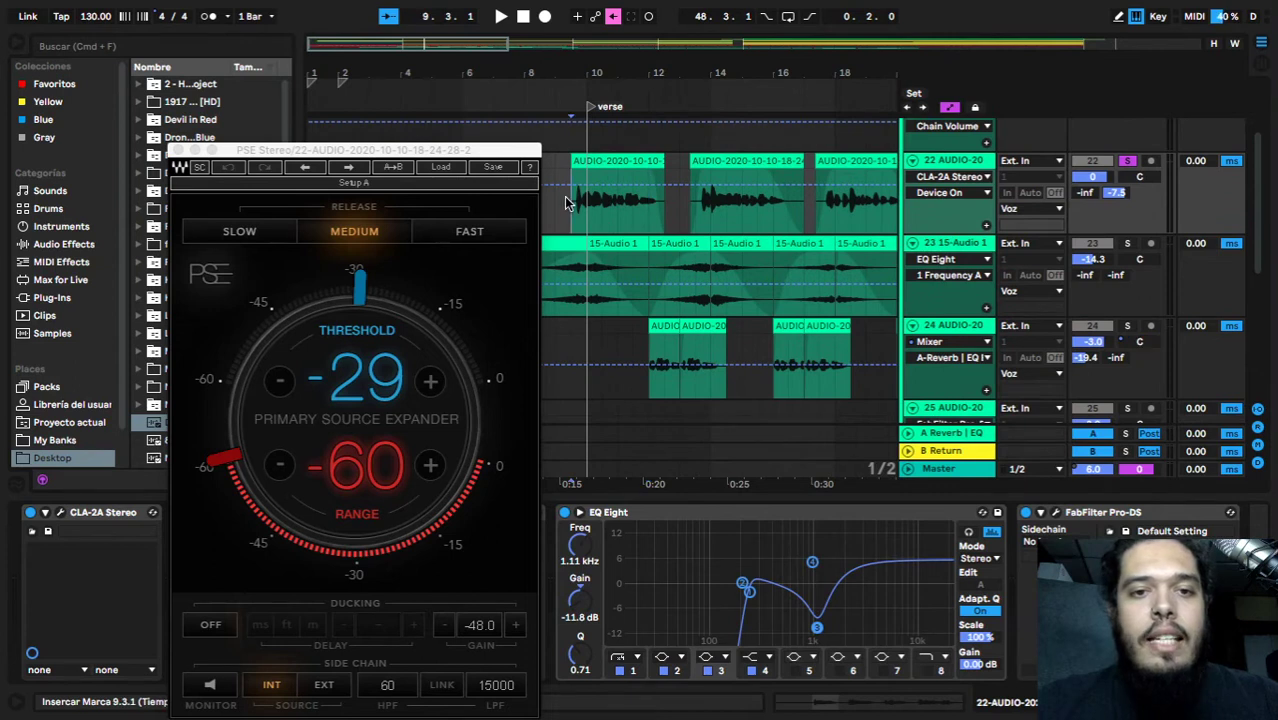
{"action": "key", "text": "space"}
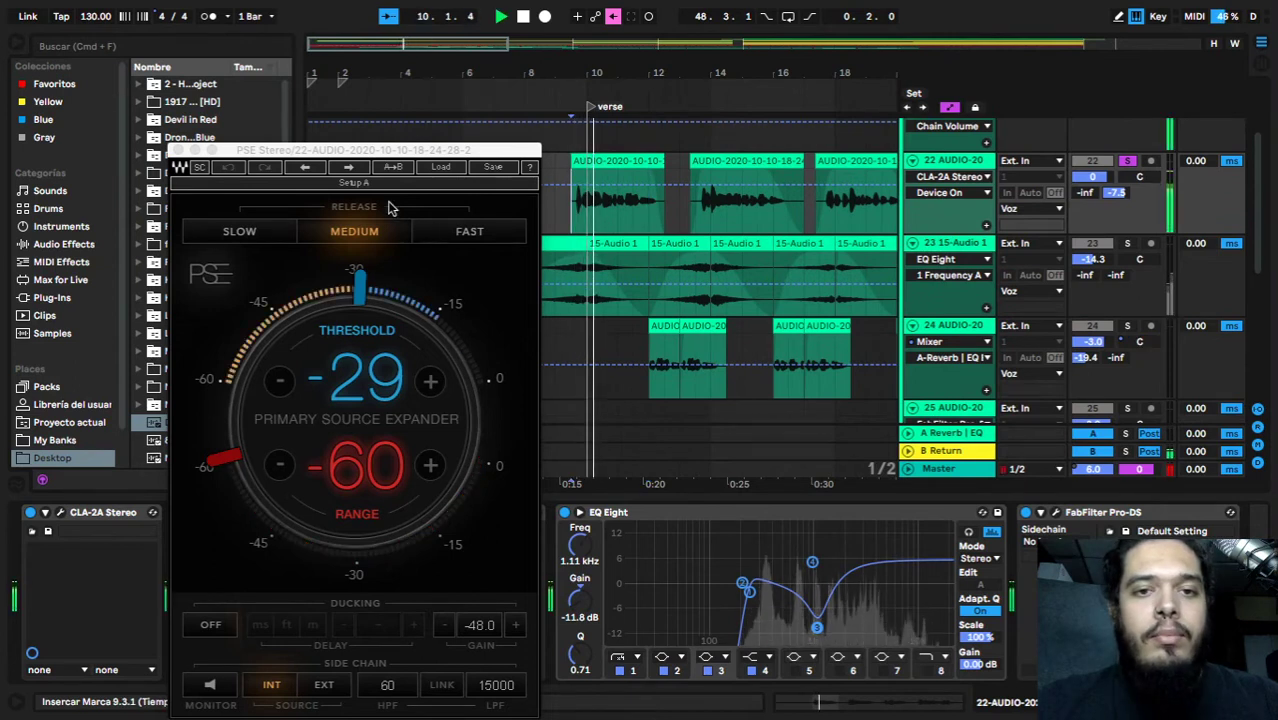
{"action": "left_click_drag", "start_coordinate": [401, 152], "coordinate": [932, 128]}
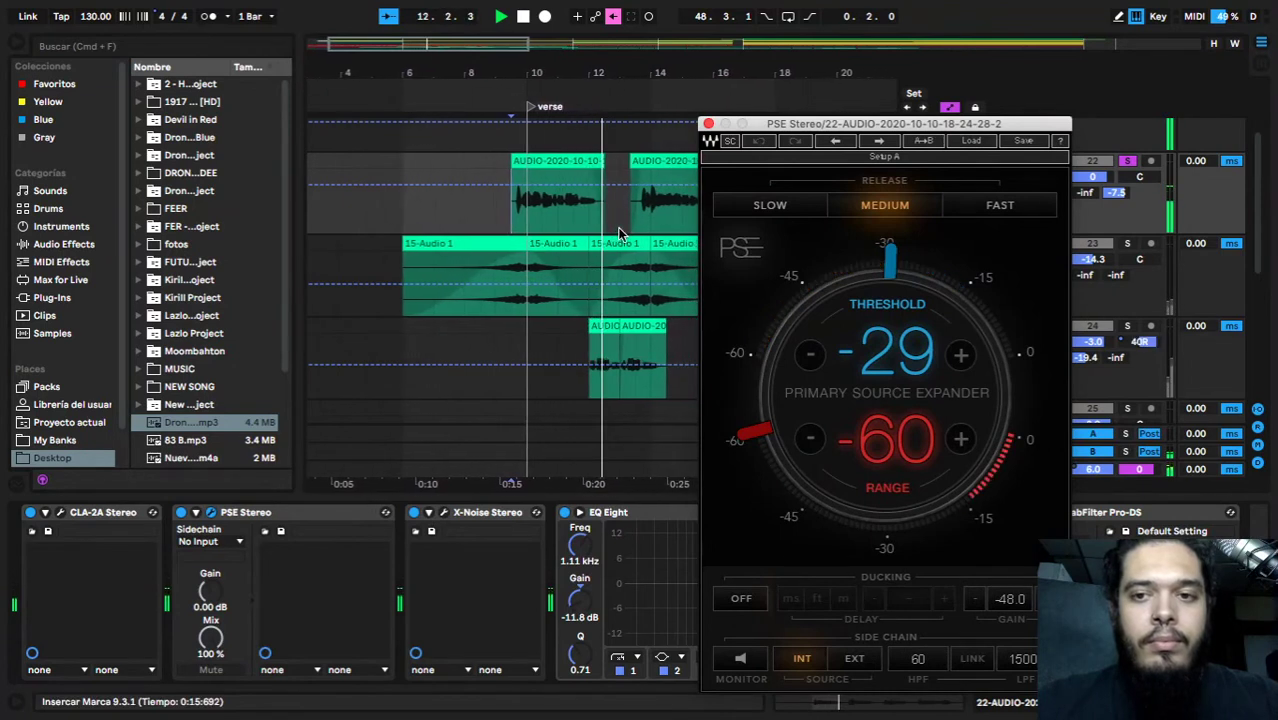
- Compare the soloed vocal with PSE Stereo bypassed and enabled, leaving it enabled and closing its window
{"action": "key", "text": "space"}
{"action": "left_click", "coordinate": [498, 245]}
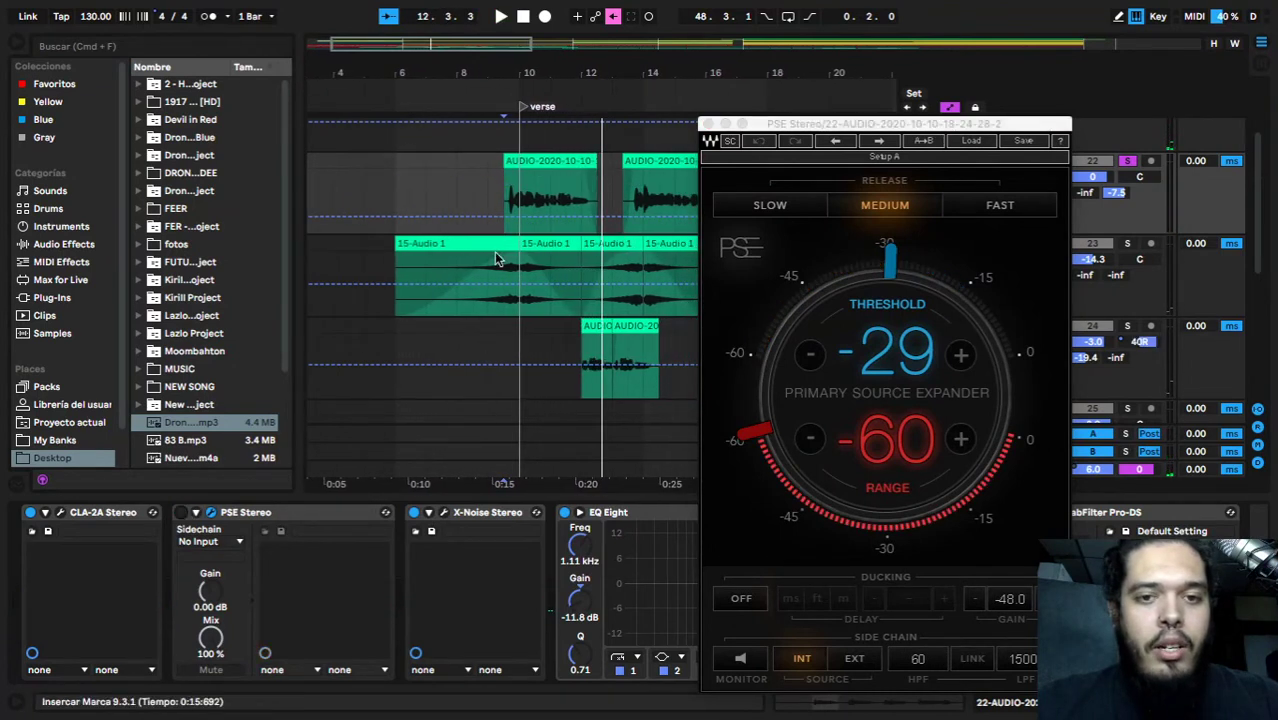
{"action": "key", "text": "space"}
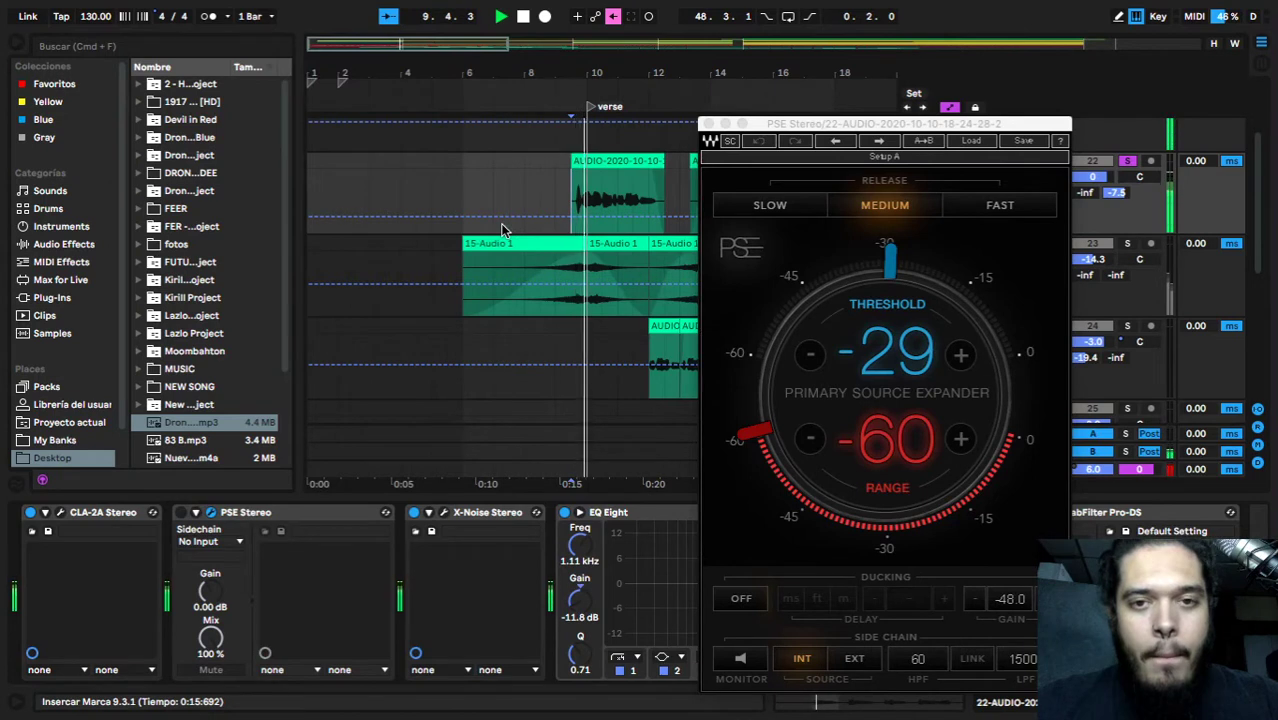
{"action": "key", "text": "space"}
{"action": "key", "text": "space"}
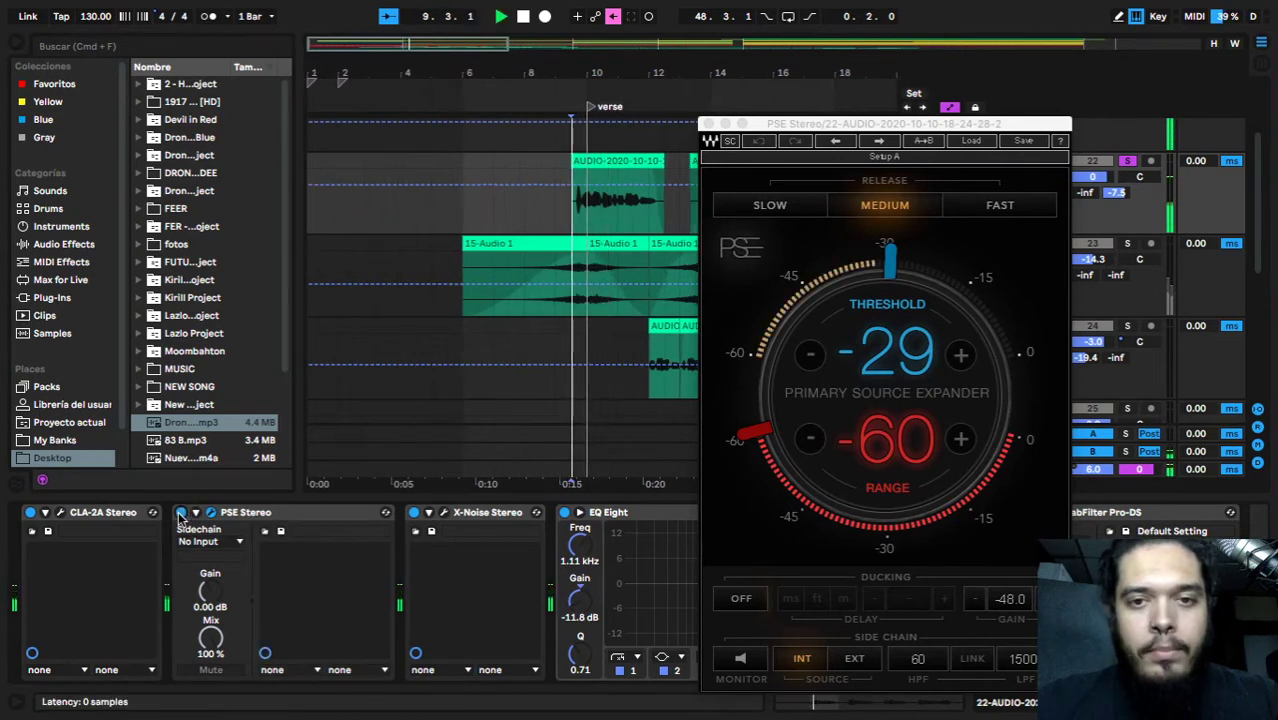
{"action": "left_click", "coordinate": [709, 123]}
{"action": "key", "text": "space"}
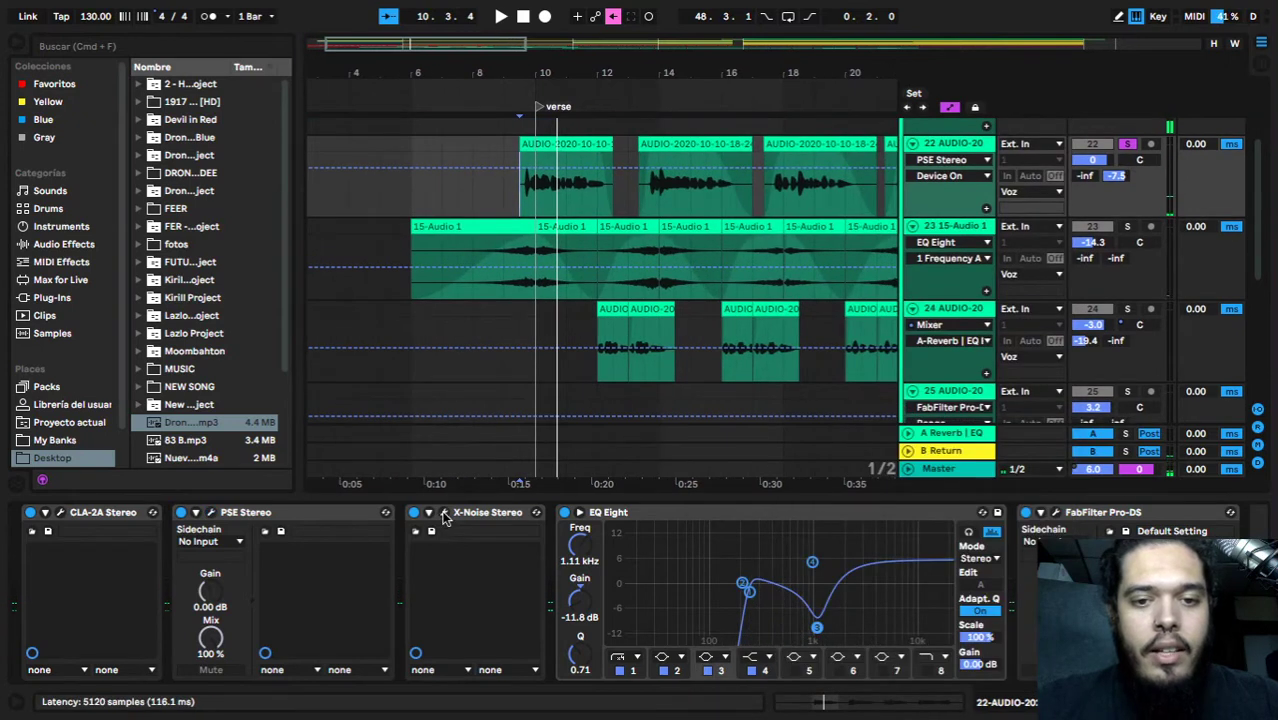
- Open X-Noise Stereo on track 22, audition the soloed vocal from 9.3.1 with it bypassed and enabled, and close its window
{"action": "left_click", "coordinate": [444, 513]}
{"action": "left_click_drag", "start_coordinate": [604, 118], "coordinate": [457, 95]}
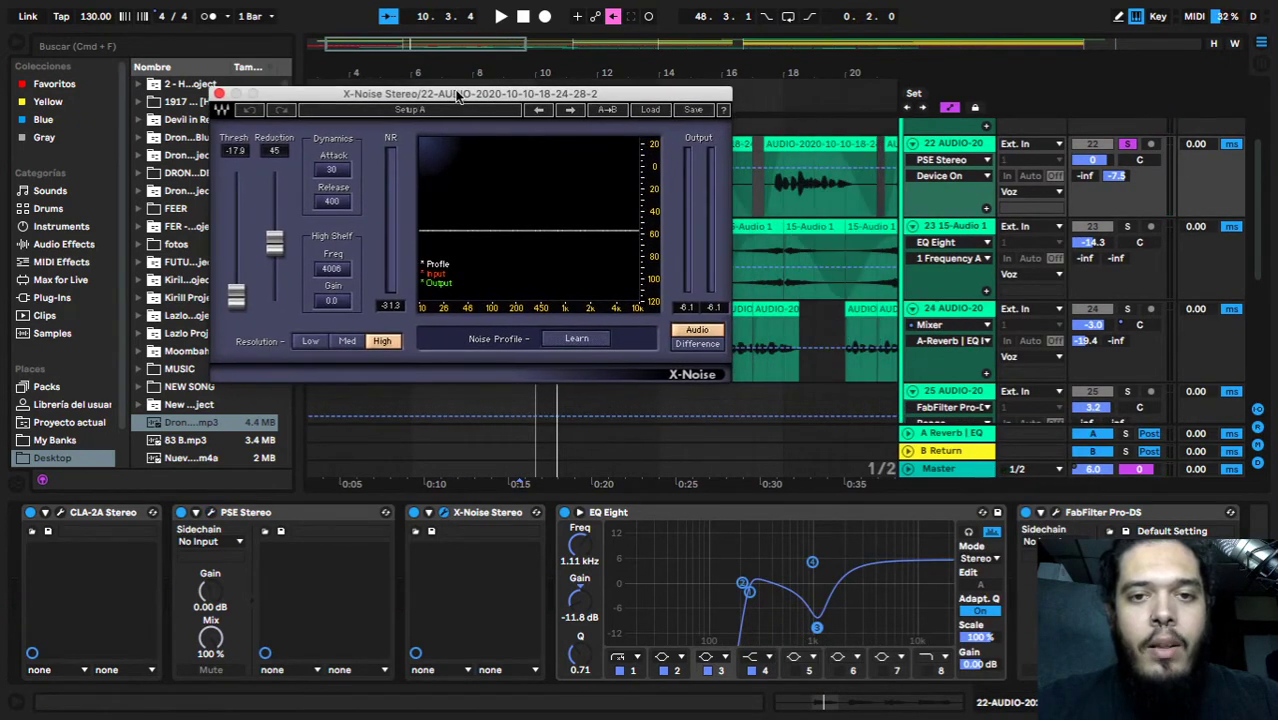
{"action": "scroll", "coordinate": [760, 180], "scroll_direction": "left", "scroll_amount": 3}
{"action": "left_click_drag", "start_coordinate": [562, 100], "coordinate": [1038, 133]}
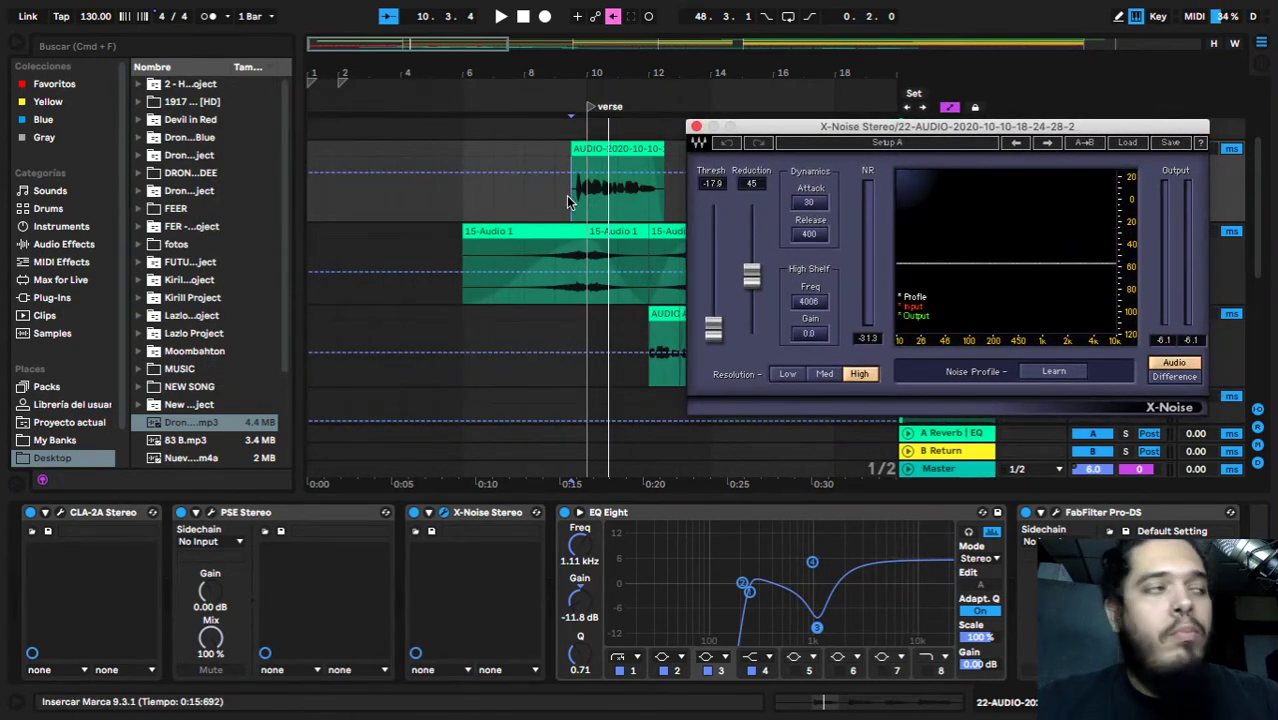
{"action": "left_click", "coordinate": [564, 196]}
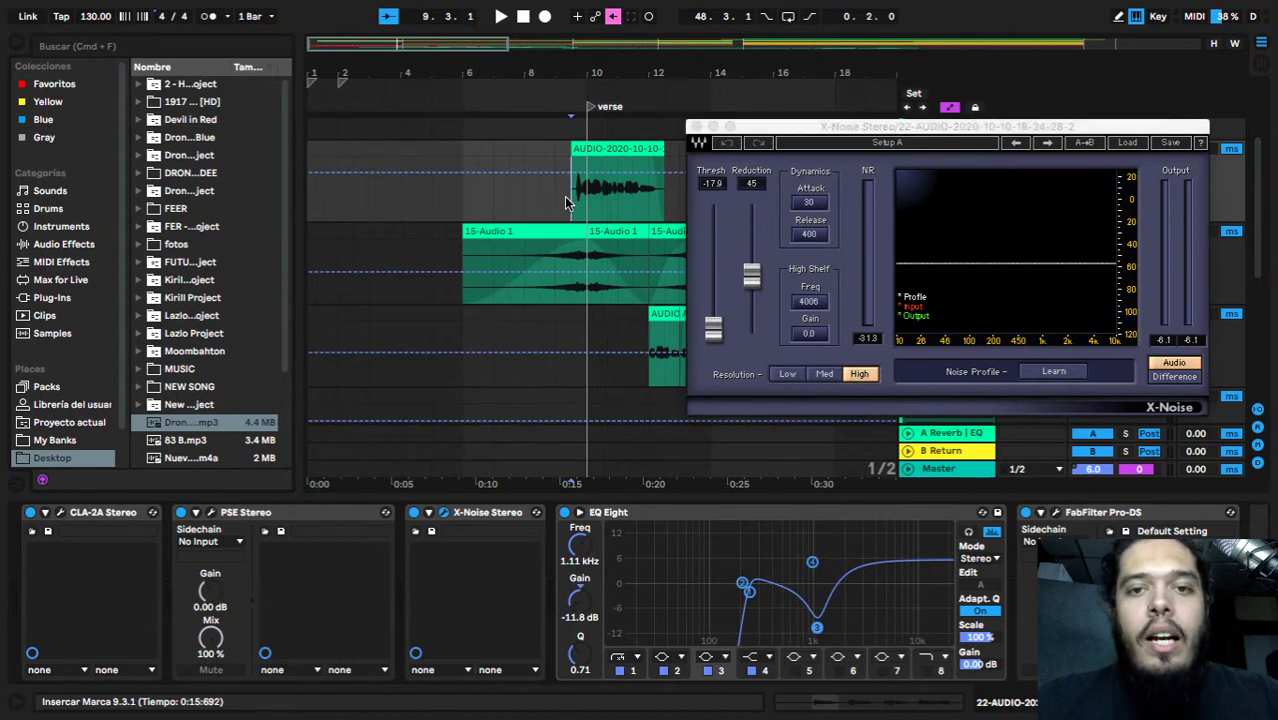
{"action": "key", "text": "space"}
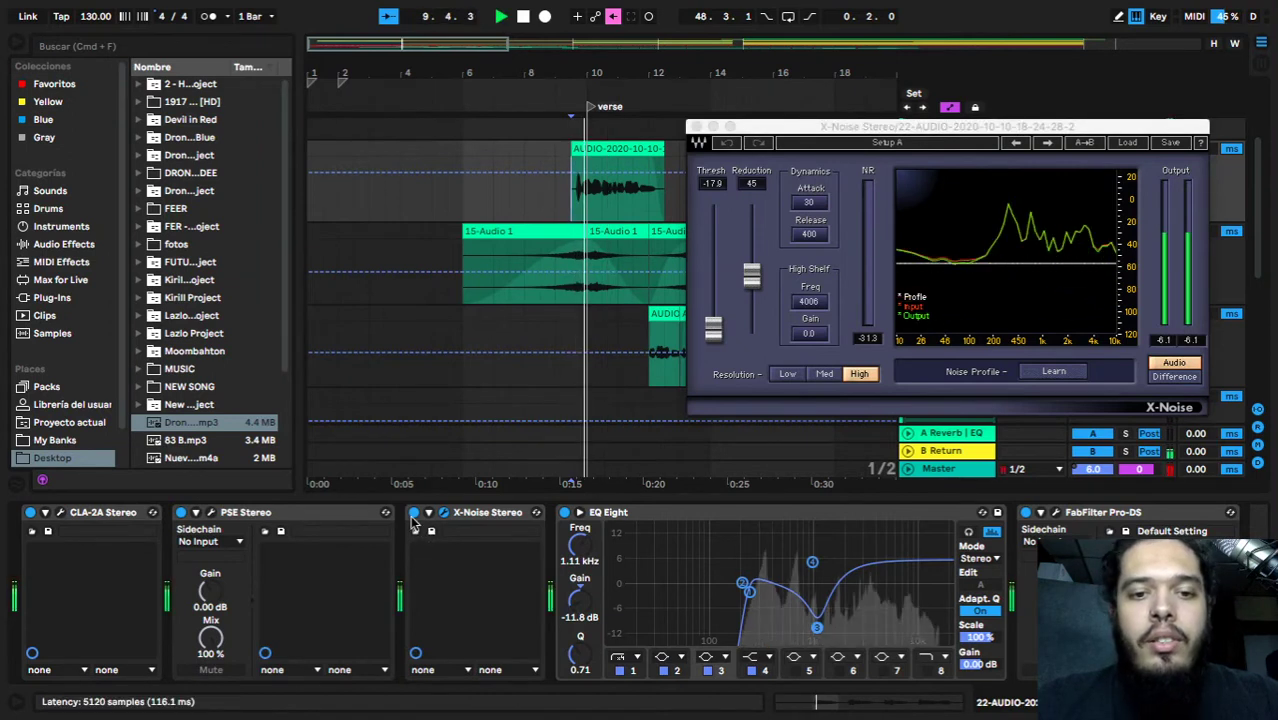
{"action": "left_click", "coordinate": [416, 512]}
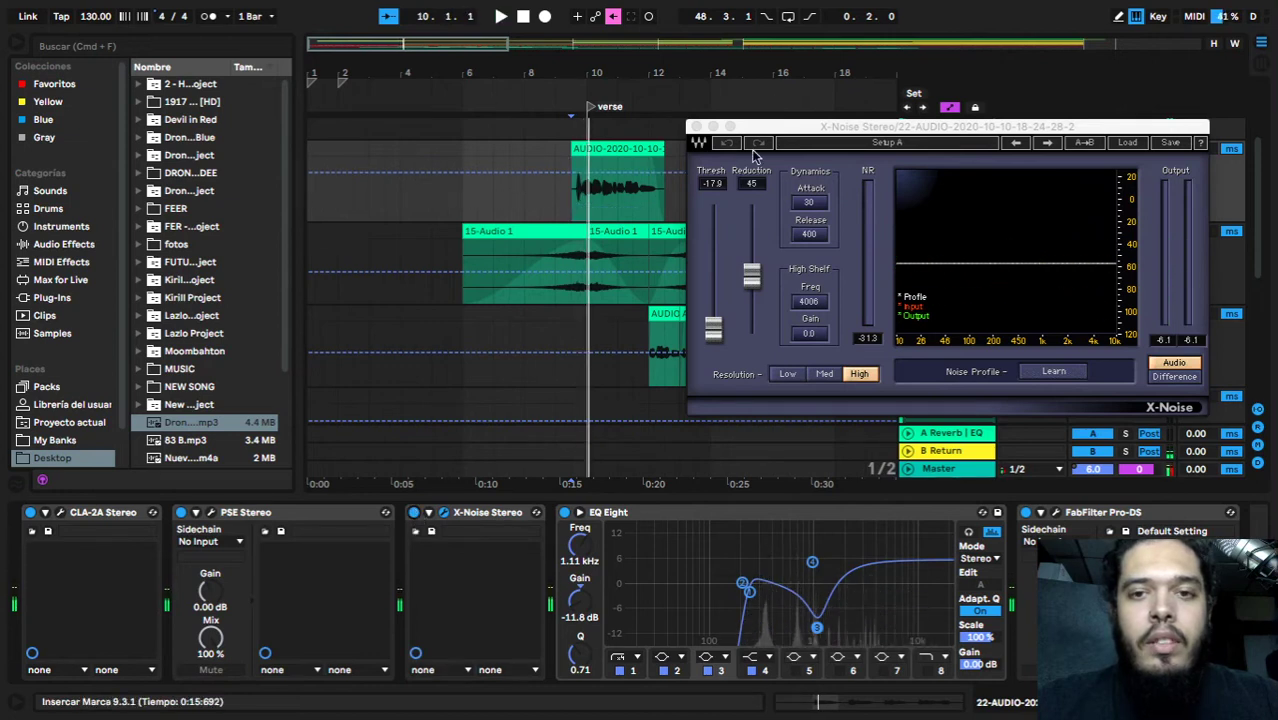
{"action": "left_click", "coordinate": [698, 127]}
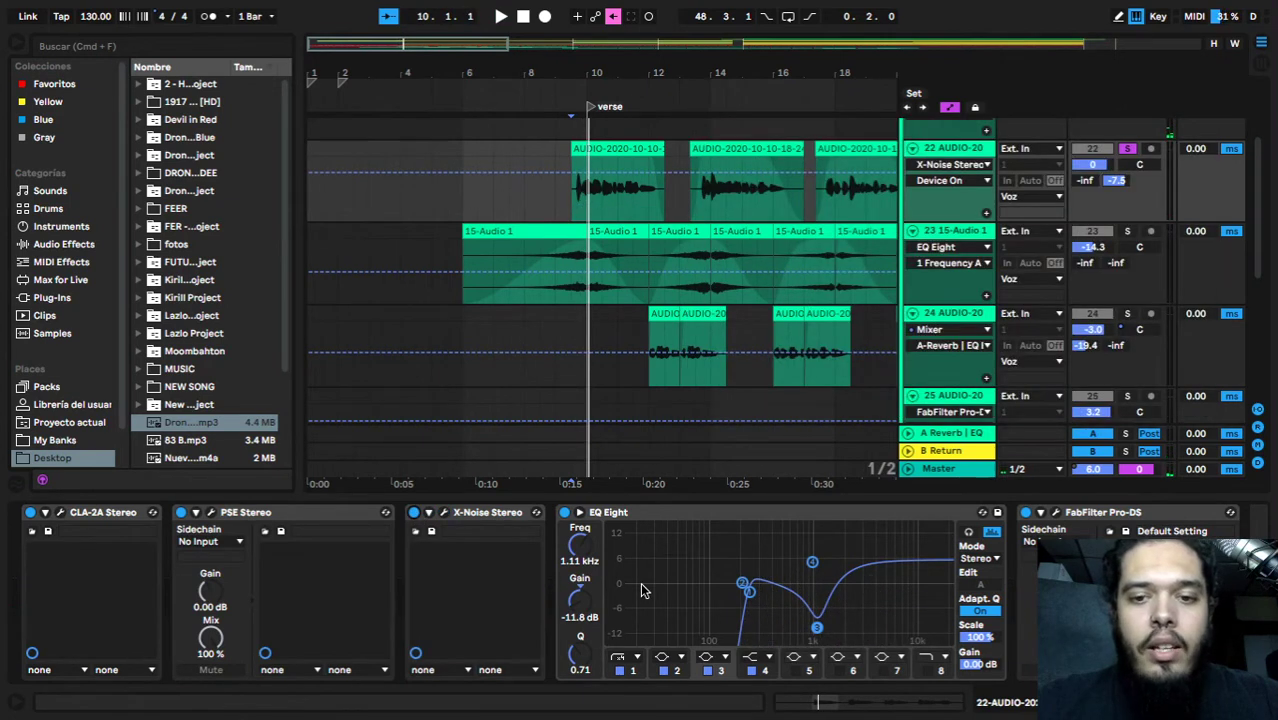
- Compare the soloed vocal on track 22 with EQ Eight bypassed and enabled, leaving it enabled
{"action": "scroll", "coordinate": [640, 582], "scroll_direction": "right", "scroll_amount": 2}
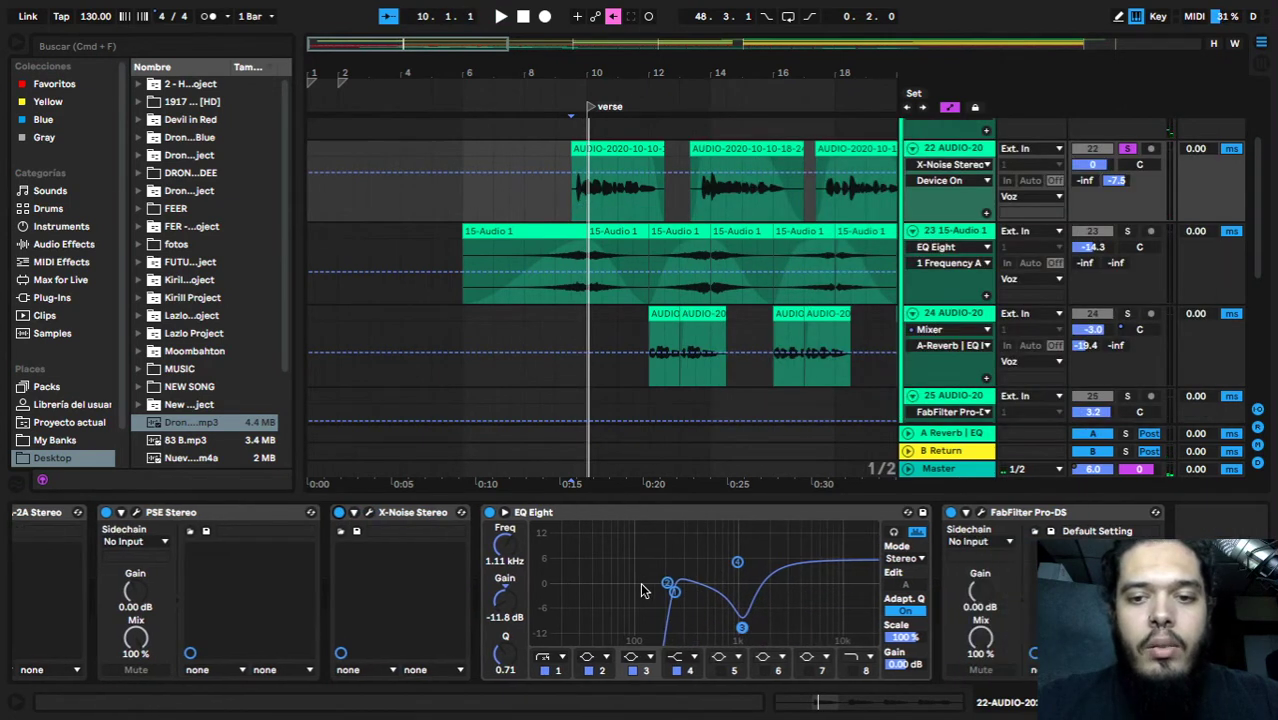
{"action": "left_click", "coordinate": [499, 513]}
{"action": "key", "text": "space"}
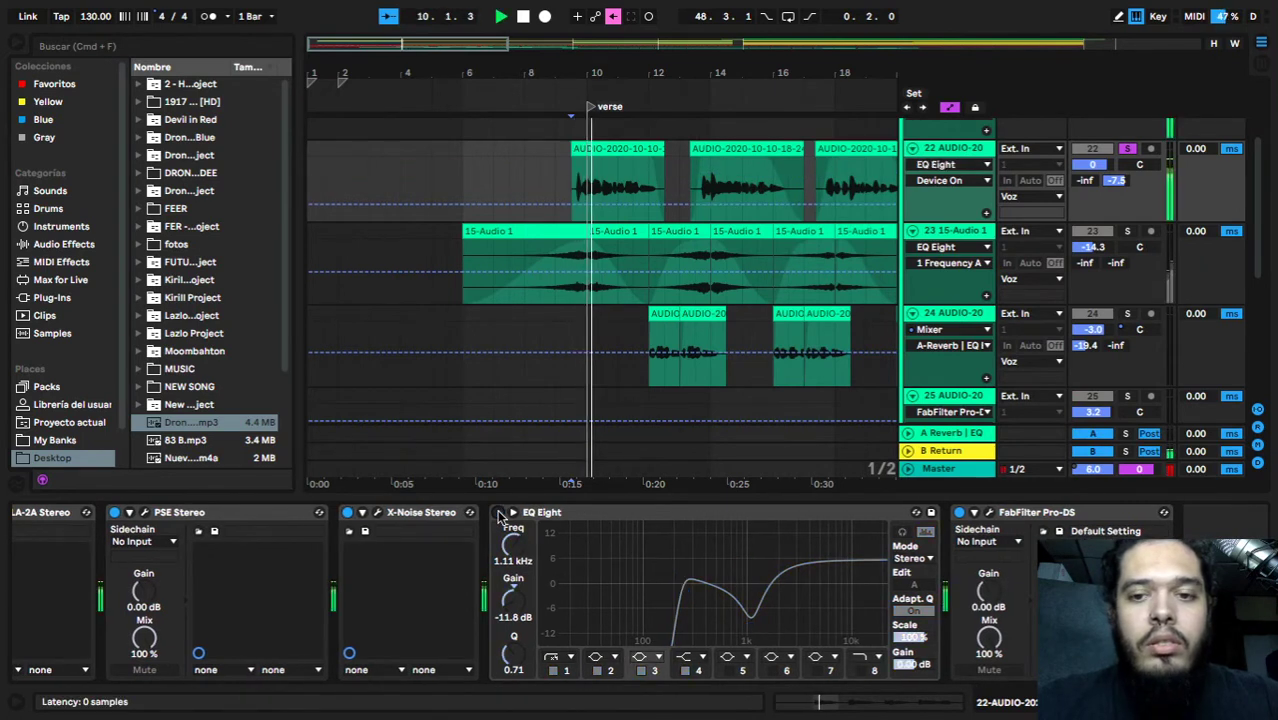
{"action": "left_click", "coordinate": [499, 513]}
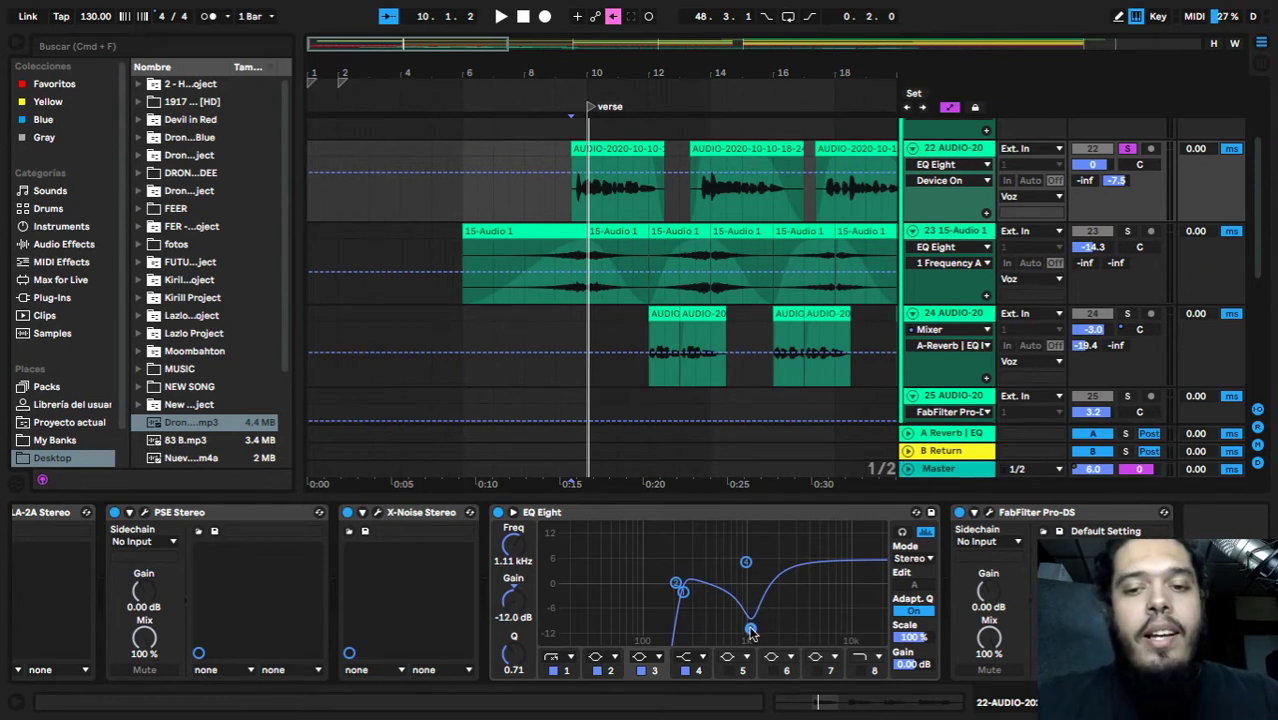
- Audition EQ Eight's 1.11 kHz band boosted to 14.5 dB, and return its gain to a cut of -13.3 dB
{"action": "left_click_drag", "start_coordinate": [516, 597], "coordinate": [516, 508]}
{"action": "key", "text": "space"}
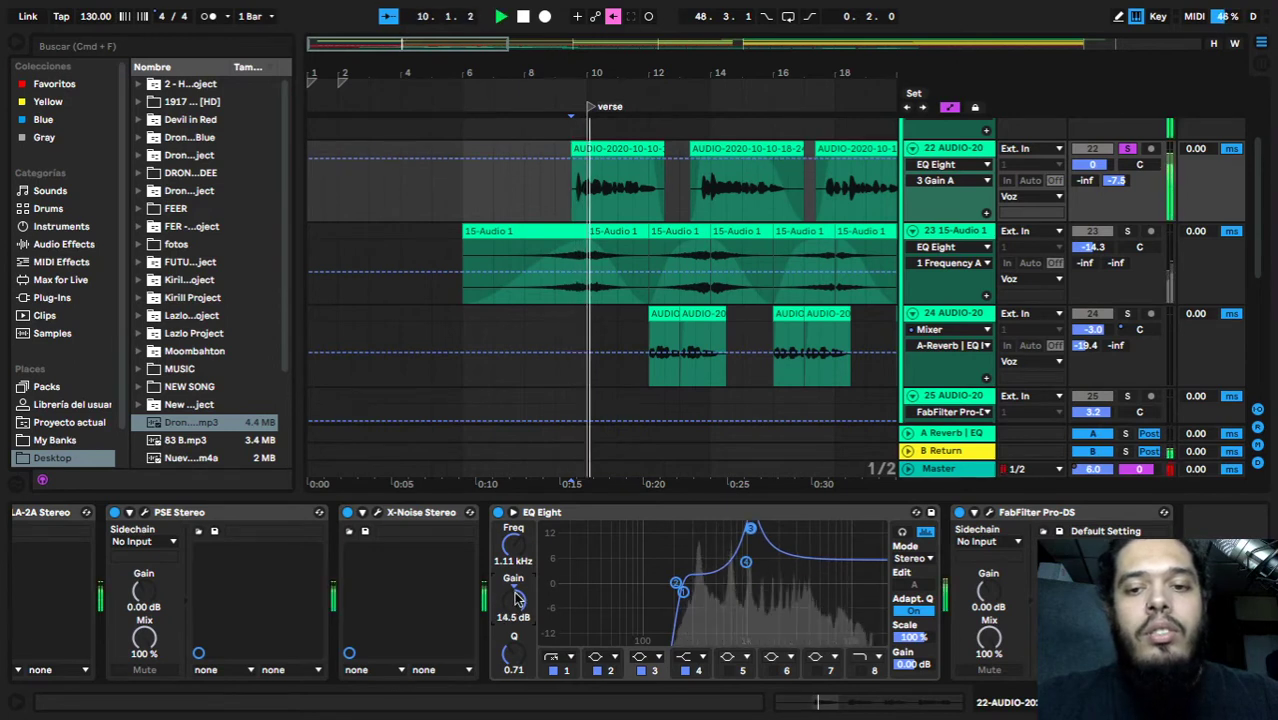
{"action": "left_click_drag", "start_coordinate": [516, 508], "coordinate": [516, 600]}
- Open FabFilter Pro-DS on vocal track 22 and place the insert marker at 9.3.1, keeping the first verse clip visible
{"action": "scroll", "coordinate": [557, 565], "scroll_direction": "right", "scroll_amount": 1}
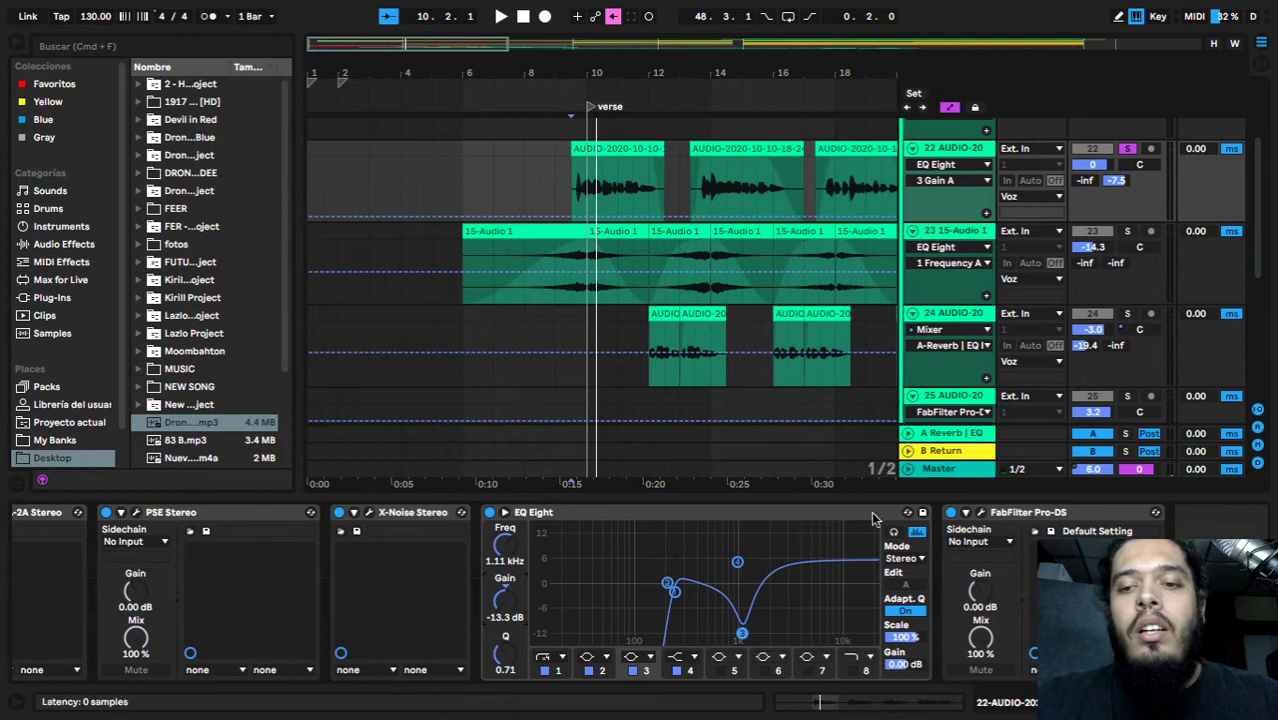
{"action": "left_click", "coordinate": [980, 512]}
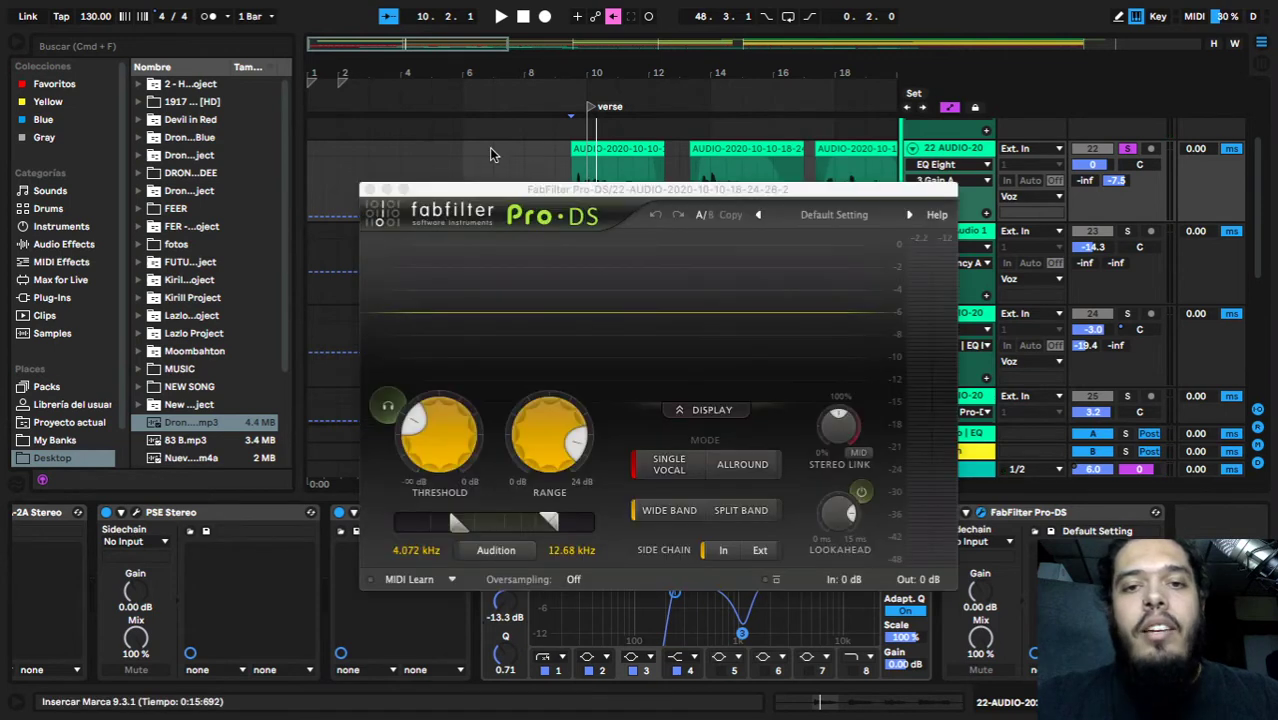
{"action": "left_click_drag", "start_coordinate": [560, 185], "coordinate": [487, 198]}
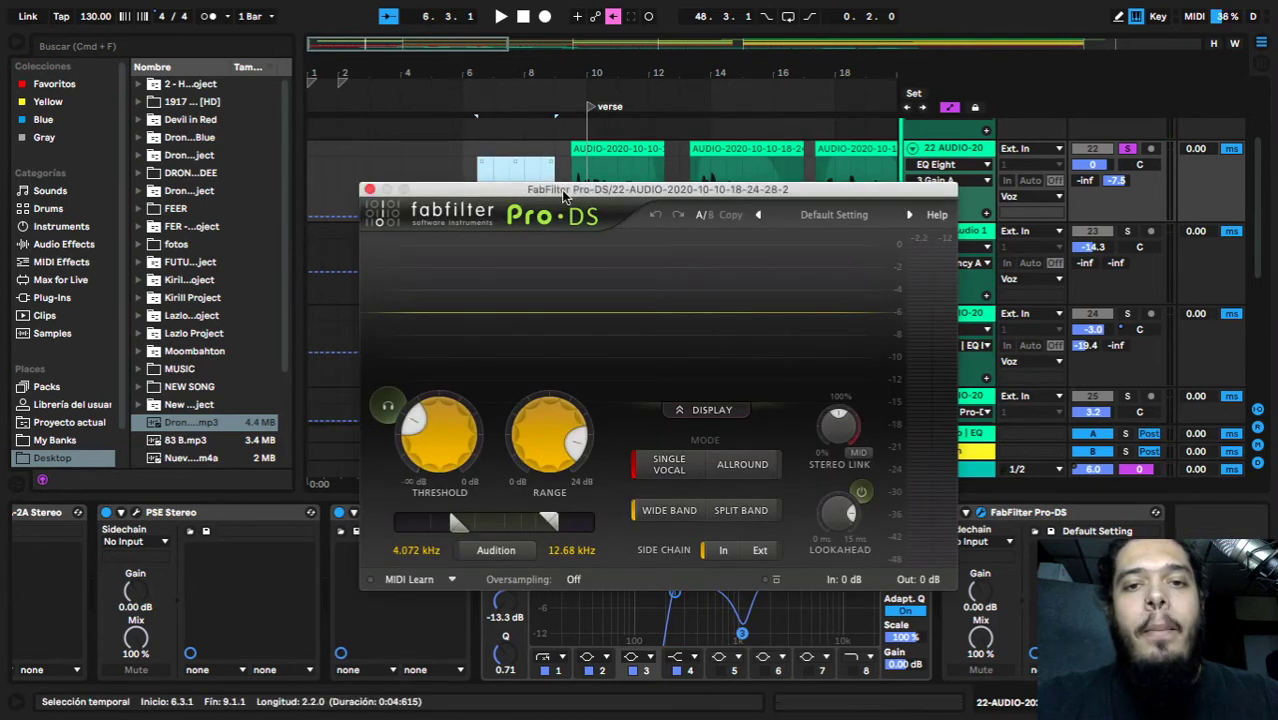
{"action": "left_click", "coordinate": [567, 162]}
{"action": "scroll", "coordinate": [567, 162], "scroll_direction": "down", "scroll_amount": 1}
{"action": "scroll", "coordinate": [567, 162], "scroll_direction": "right", "scroll_amount": 1}
{"action": "left_click_drag", "start_coordinate": [570, 193], "coordinate": [890, 77]}
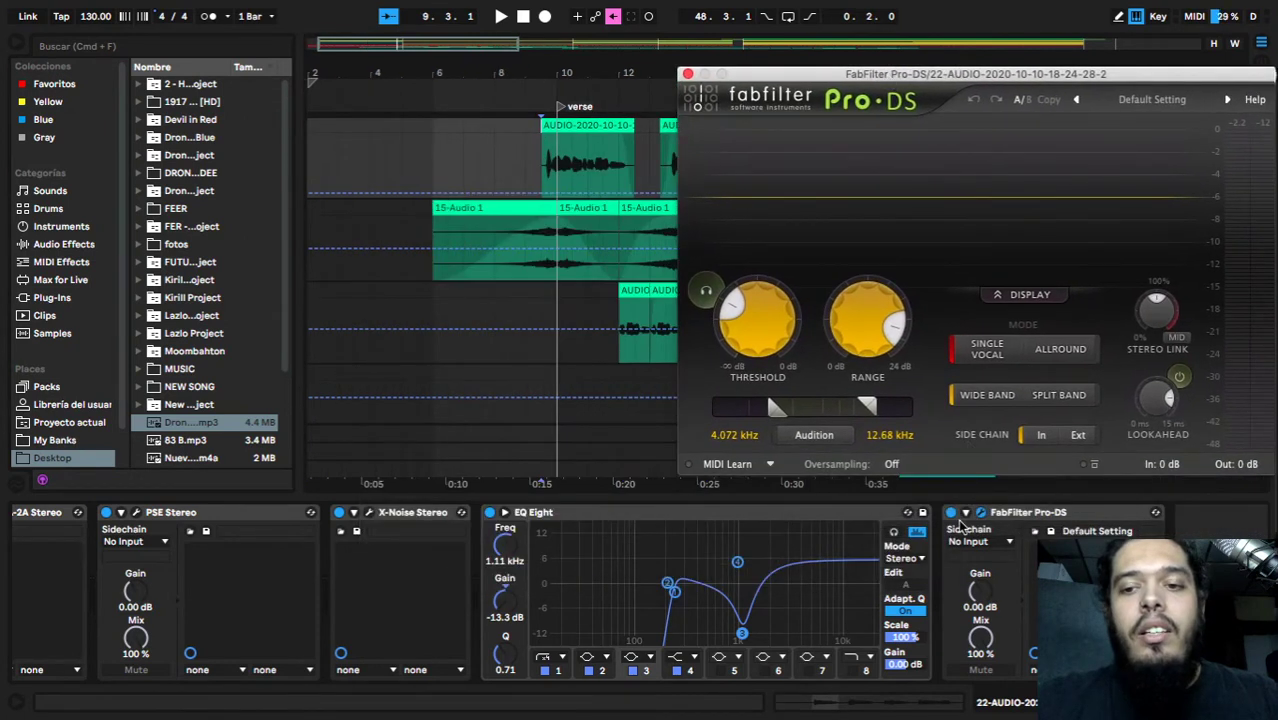
- Compare the soloed vocal with Pro-DS bypassed and enabled, leave it enabled, close its window and stop playback
{"action": "key", "text": "space"}
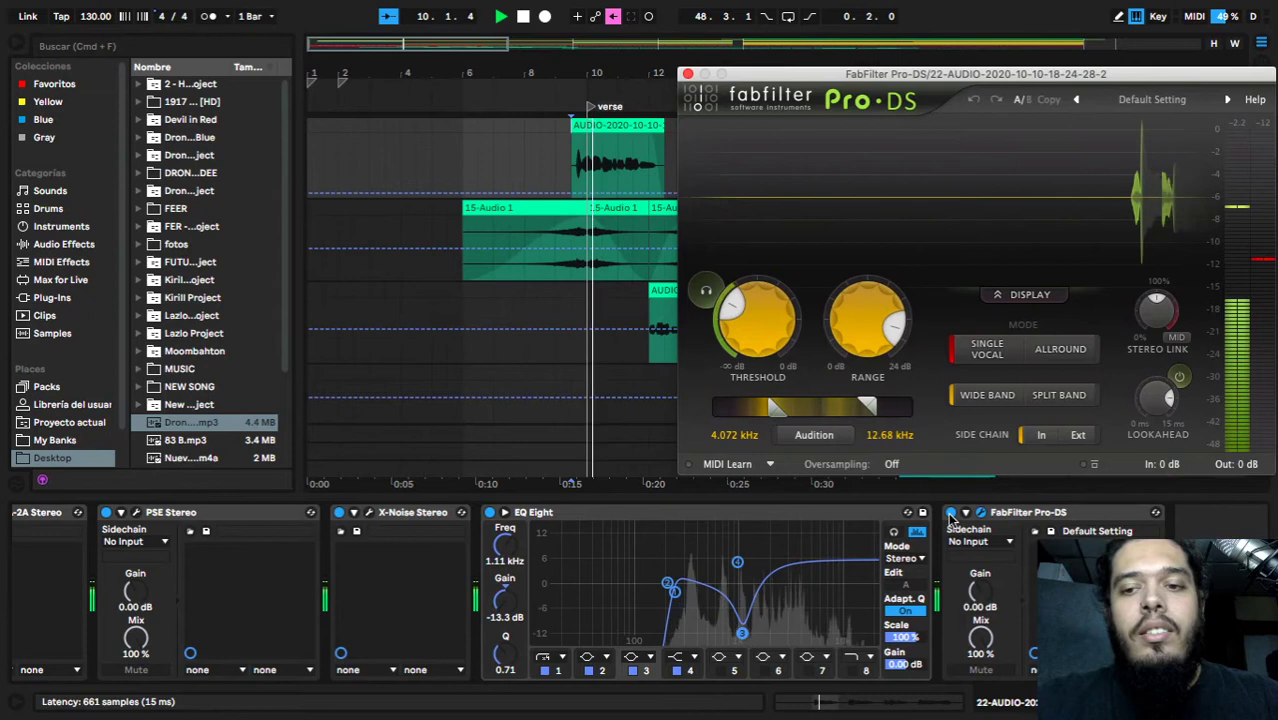
{"action": "left_click", "coordinate": [950, 515]}
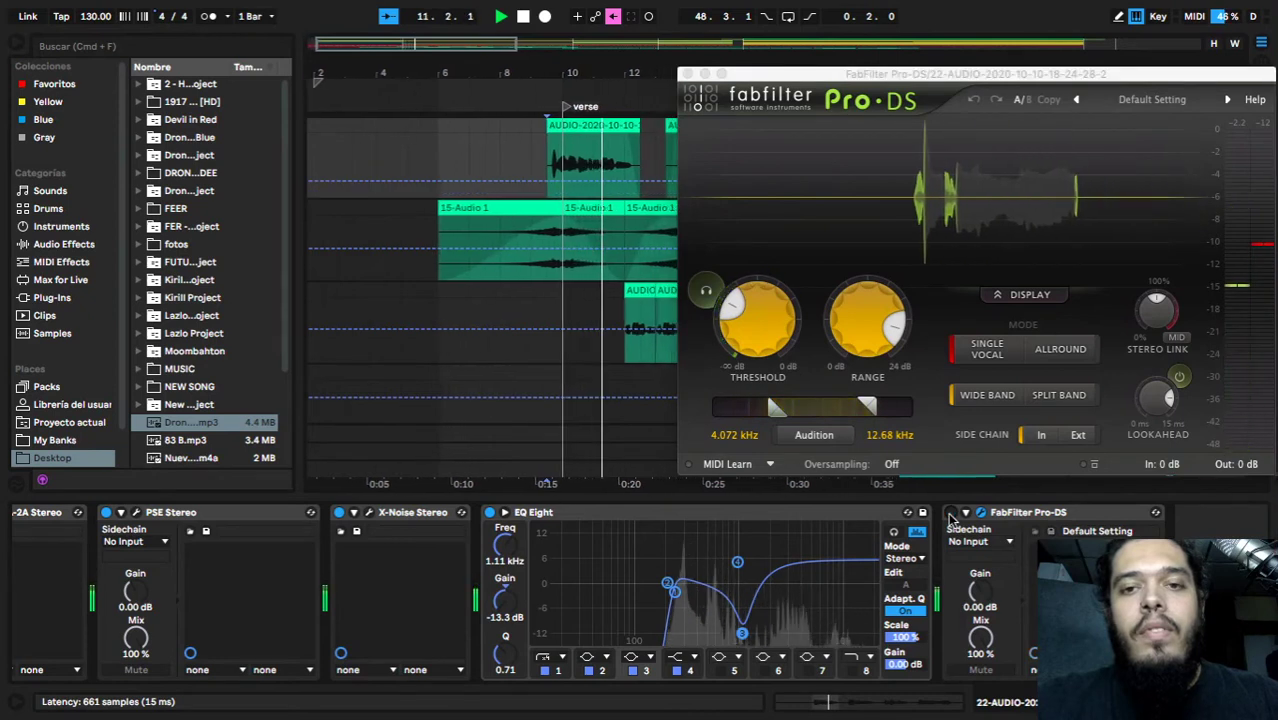
{"action": "key", "text": "space"}
{"action": "key", "text": "space"}
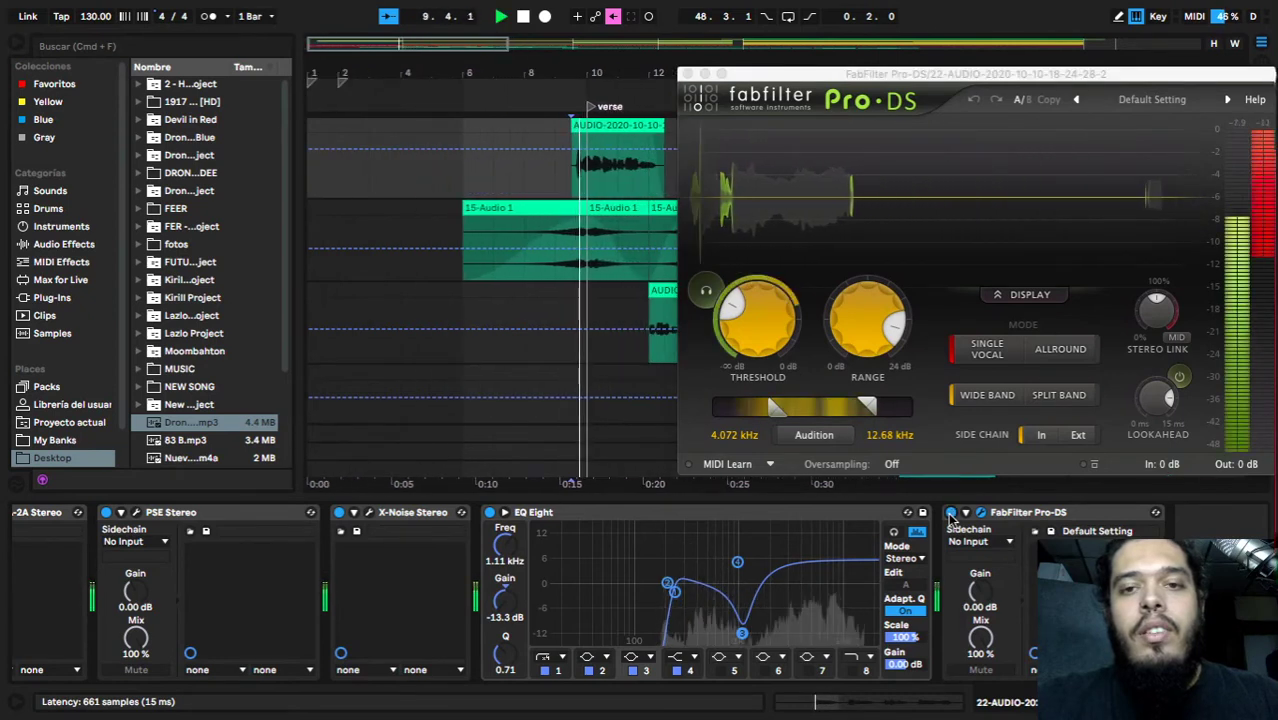
{"action": "left_click", "coordinate": [687, 75]}
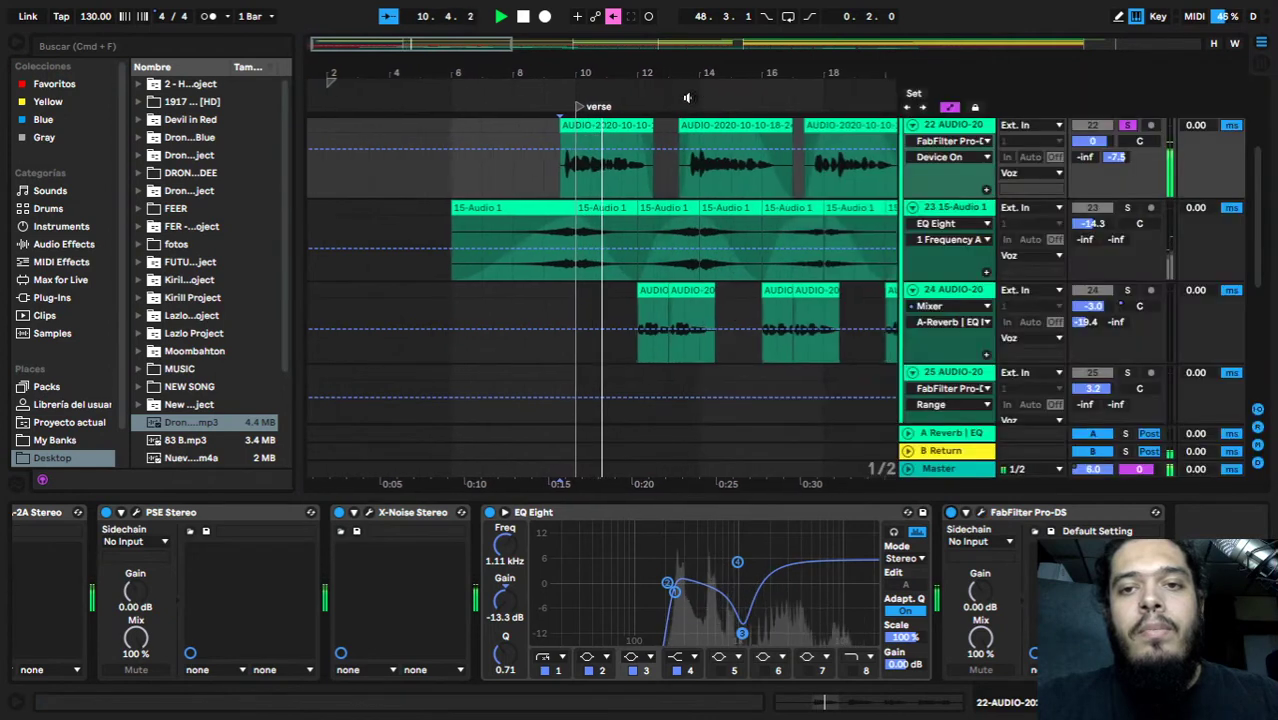
{"action": "key", "text": "space"}
- Replay the first verse clip of track 22 from 9.3.1 through the complete effect chain in a closer timeline view
{"action": "scroll", "coordinate": [750, 353], "scroll_direction": "up", "scroll_amount": 3}
{"action": "scroll", "coordinate": [754, 338], "scroll_direction": "down", "scroll_amount": 2}
{"action": "scroll", "coordinate": [830, 260], "scroll_direction": "up", "scroll_amount": 3}
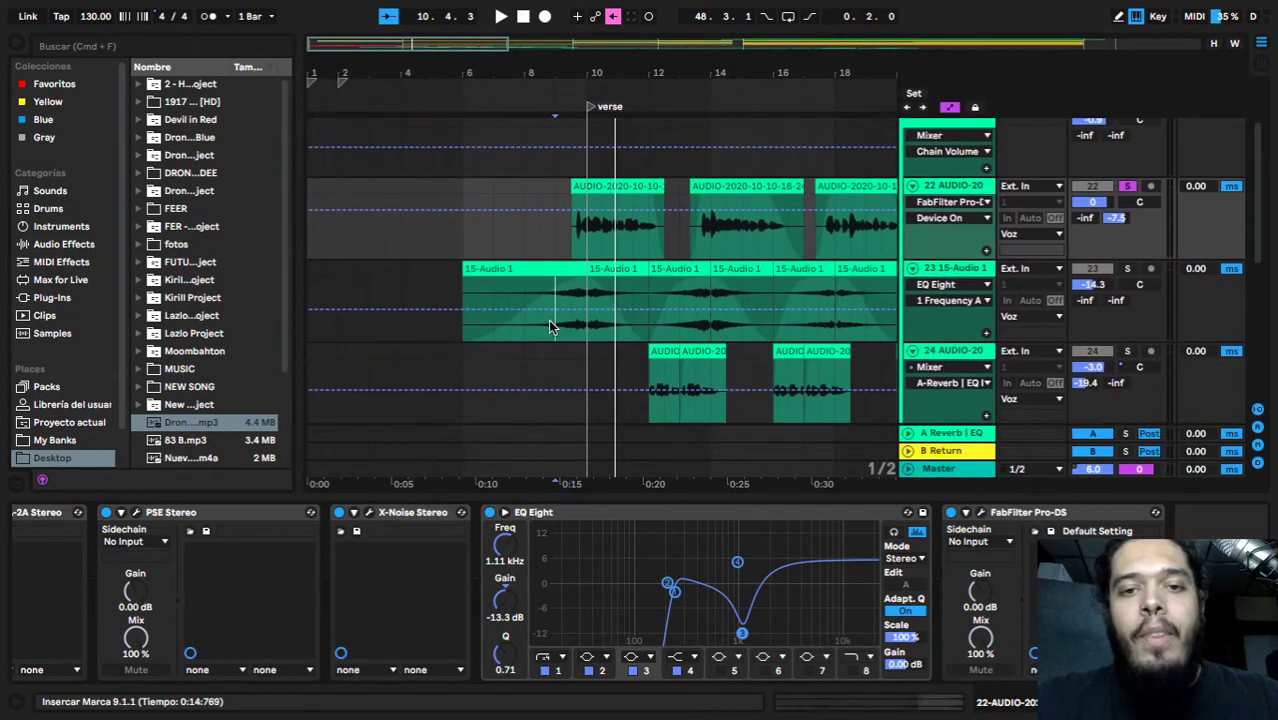
{"action": "left_click", "coordinate": [548, 325]}
{"action": "key", "text": "plus"}
{"action": "key", "text": "plus"}
{"action": "left_click", "coordinate": [612, 240]}
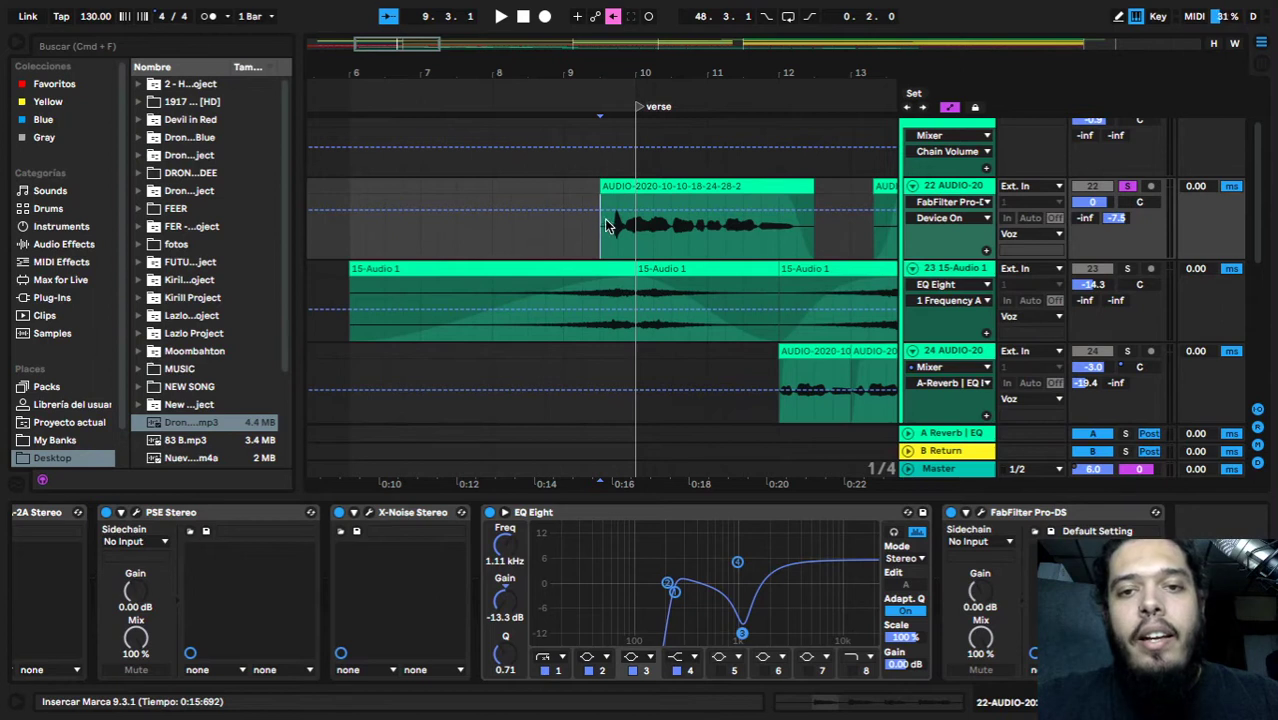
{"action": "key", "text": "space"}
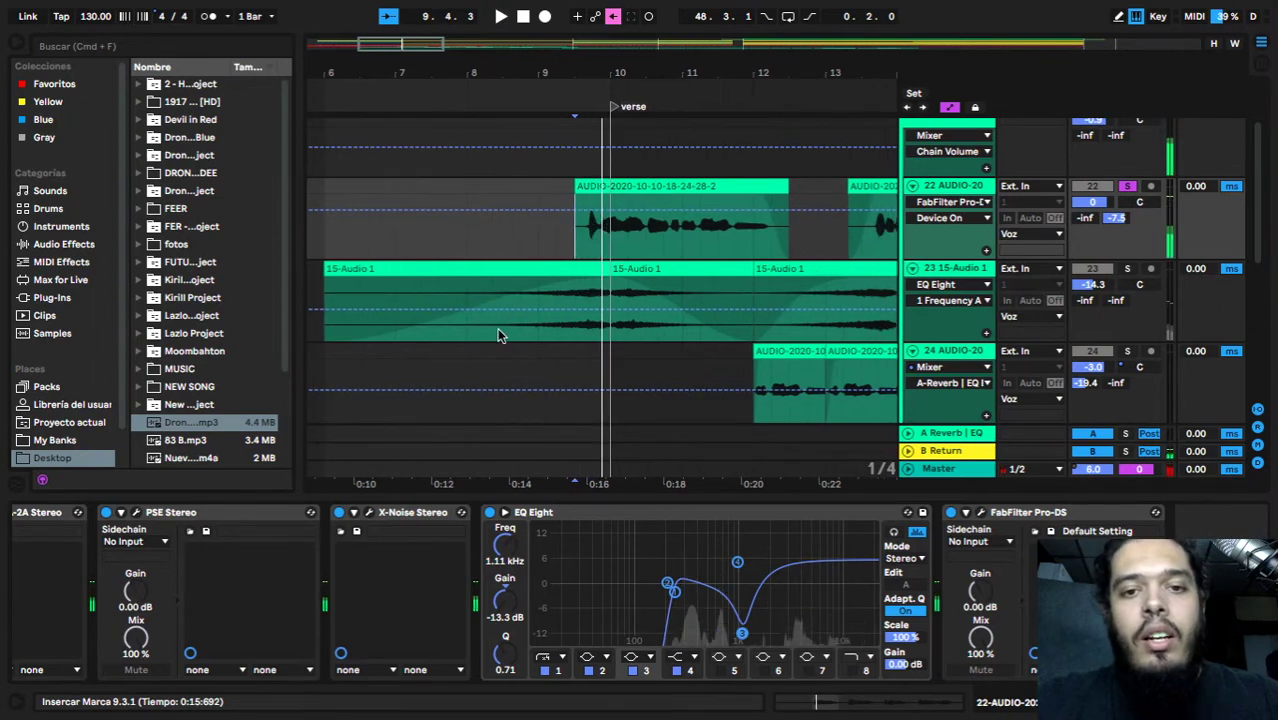
- Solo track 23, 15-Audio 1, in place of track 22 and play it from 8.1.1 with its effect chain shown
{"action": "left_click", "coordinate": [502, 335]}
{"action": "left_click", "coordinate": [1127, 269]}
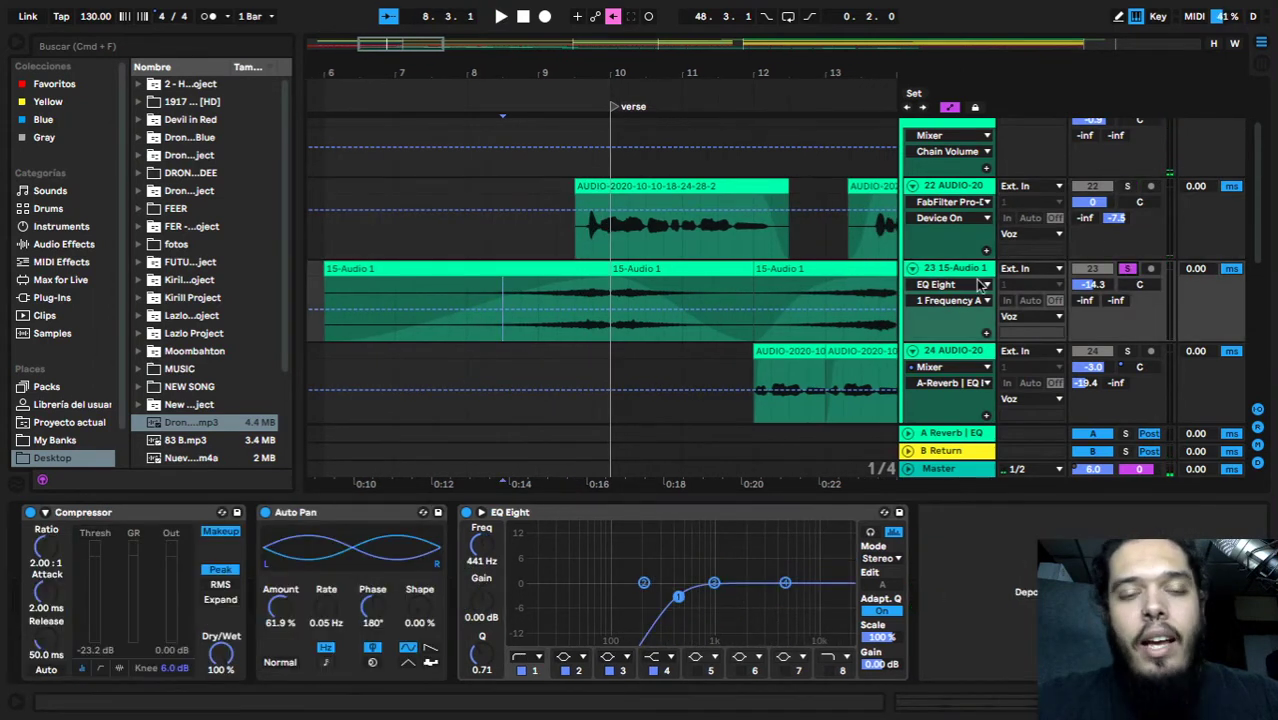
{"action": "left_click", "coordinate": [459, 329]}
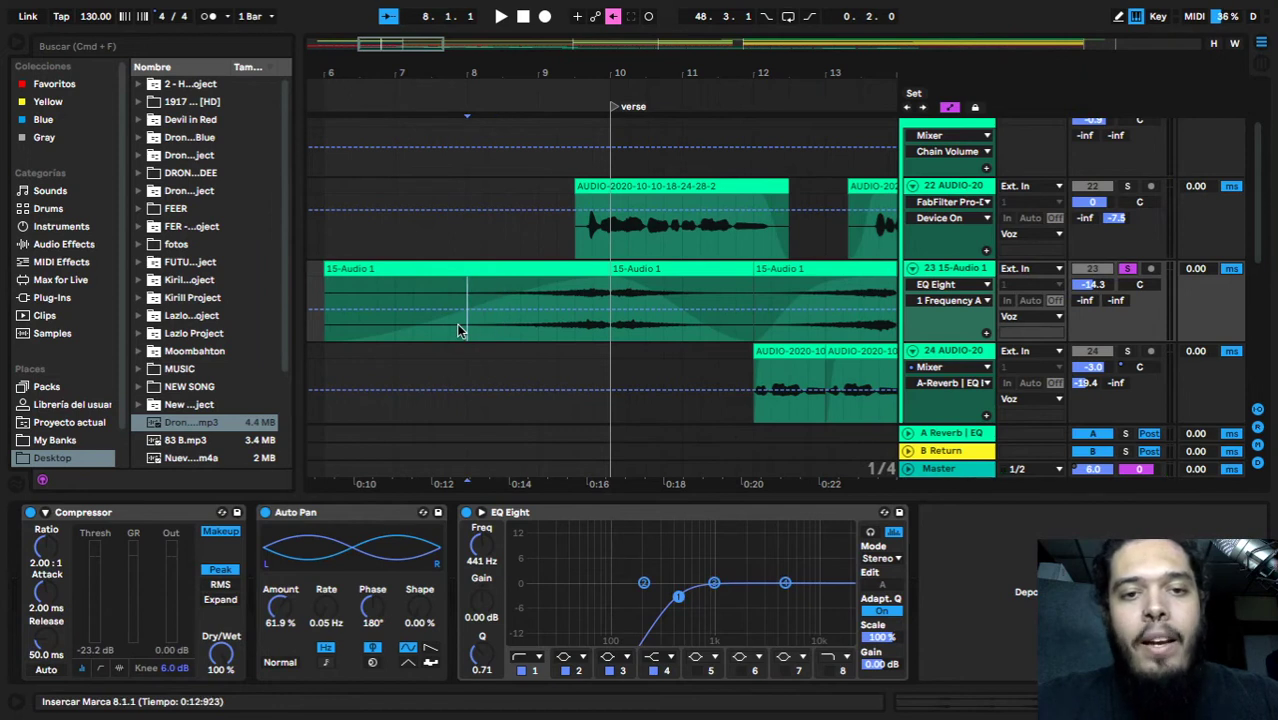
{"action": "key", "text": "space"}
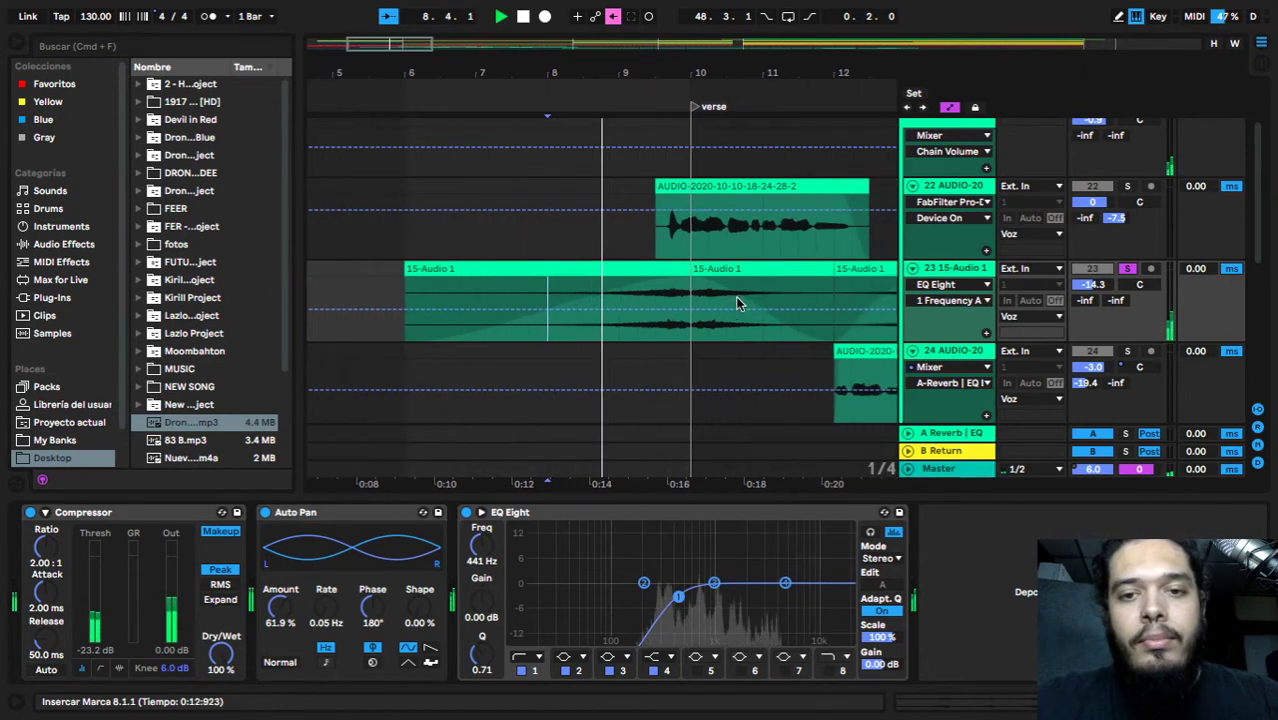
{"action": "left_click", "coordinate": [933, 270]}
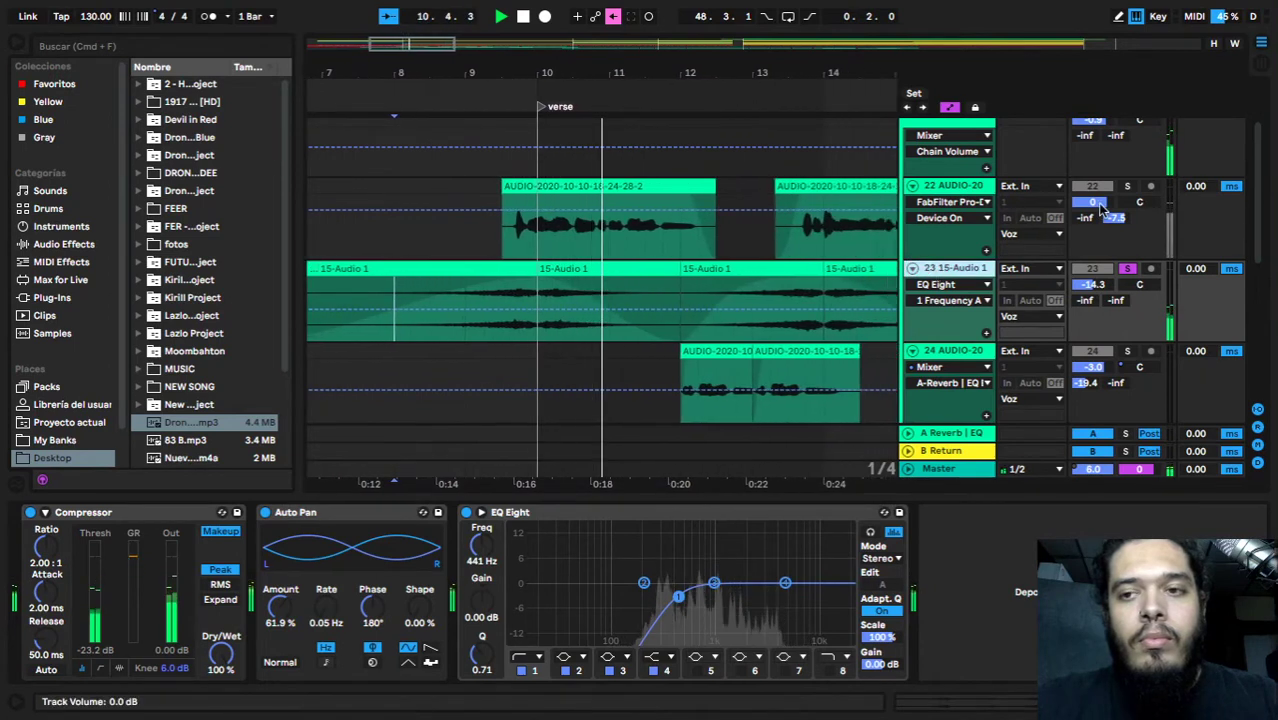
- Add track 22 to the solo and play it together with track 23 from 9.2.1
{"action": "left_click", "coordinate": [1127, 186]}
{"action": "left_click", "coordinate": [477, 240]}
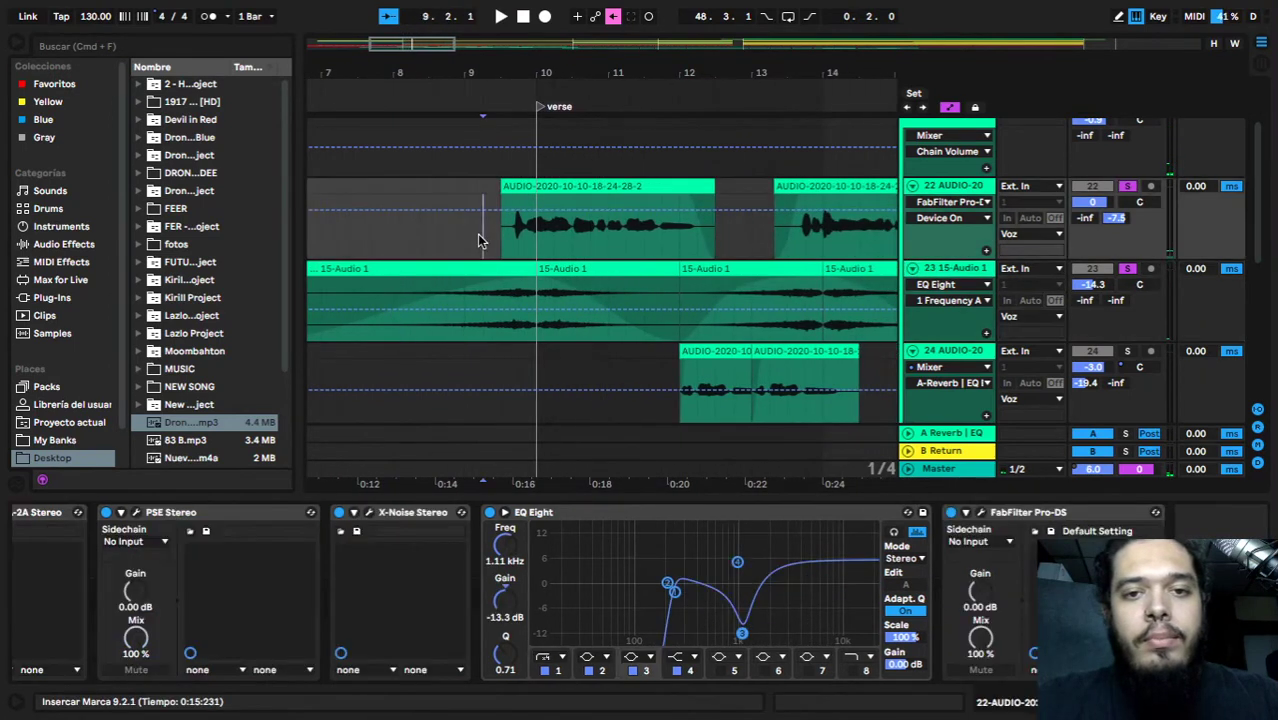
{"action": "key", "text": "space"}
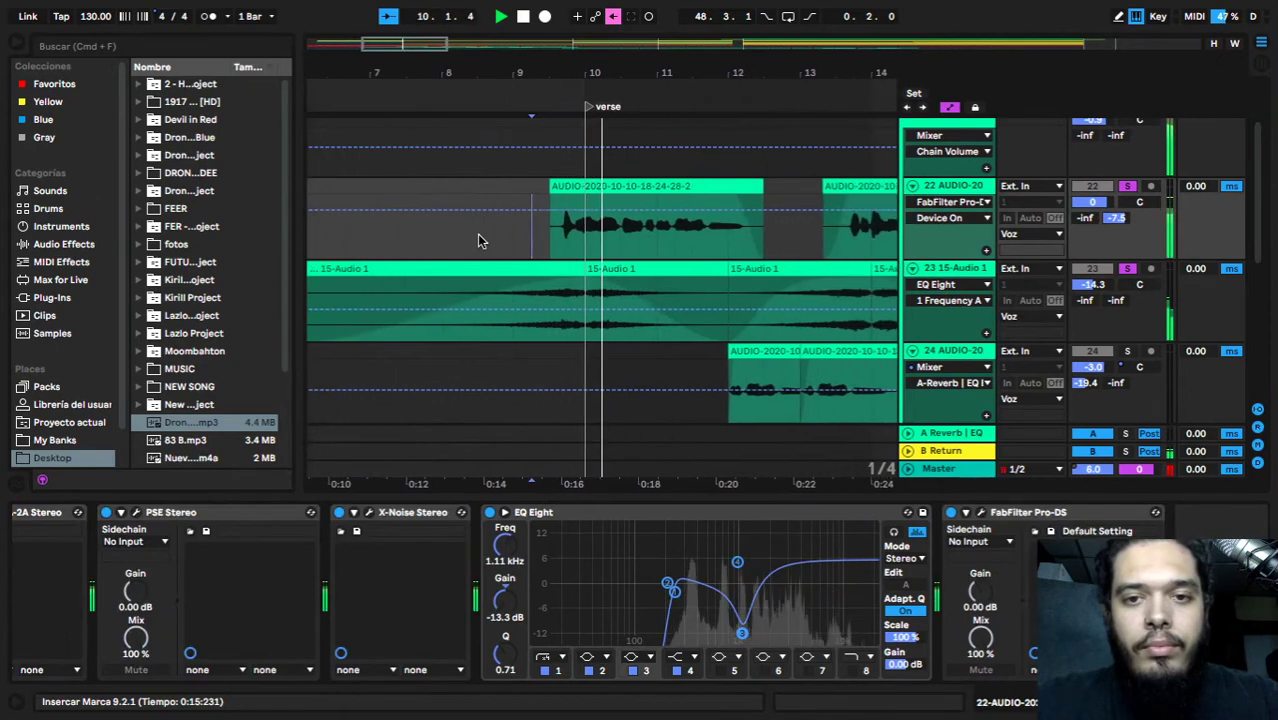
- Solo only vocal track 24 and play its first clips from 12.1.1 with its effect chain shown
{"action": "scroll", "coordinate": [608, 287], "scroll_direction": "down", "scroll_amount": 3}
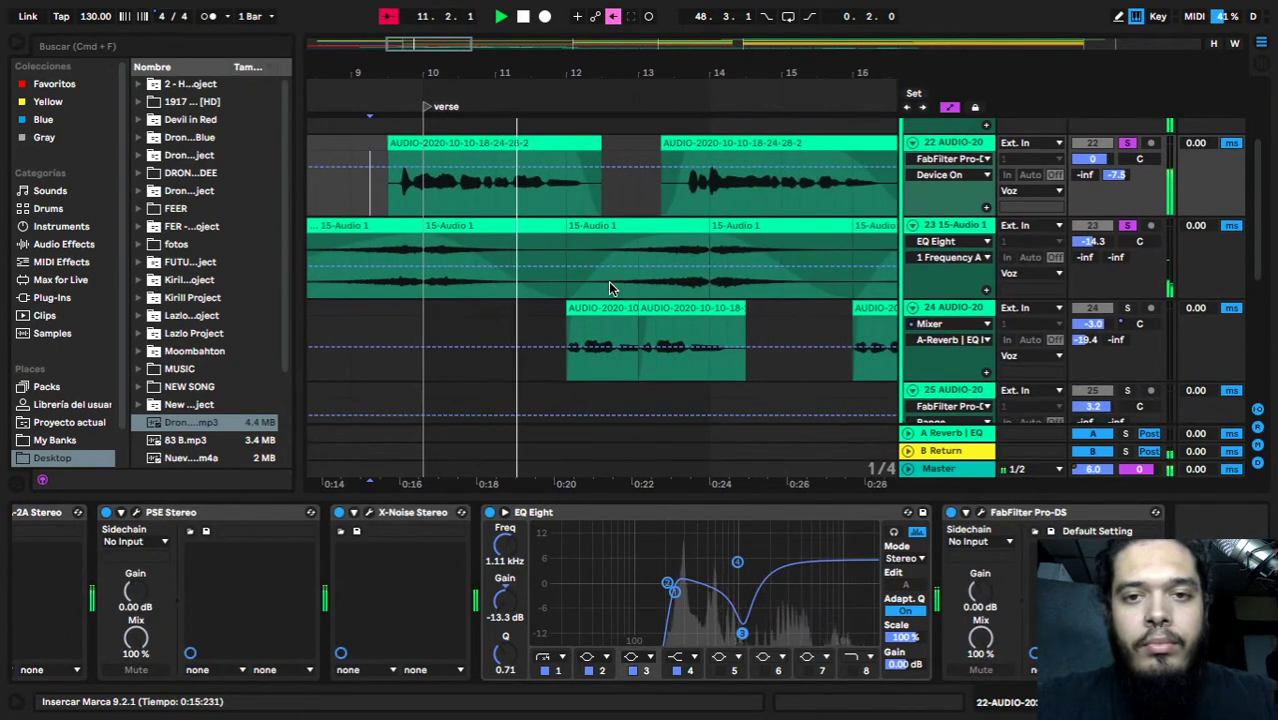
{"action": "left_click", "coordinate": [568, 354]}
{"action": "key", "text": "space"}
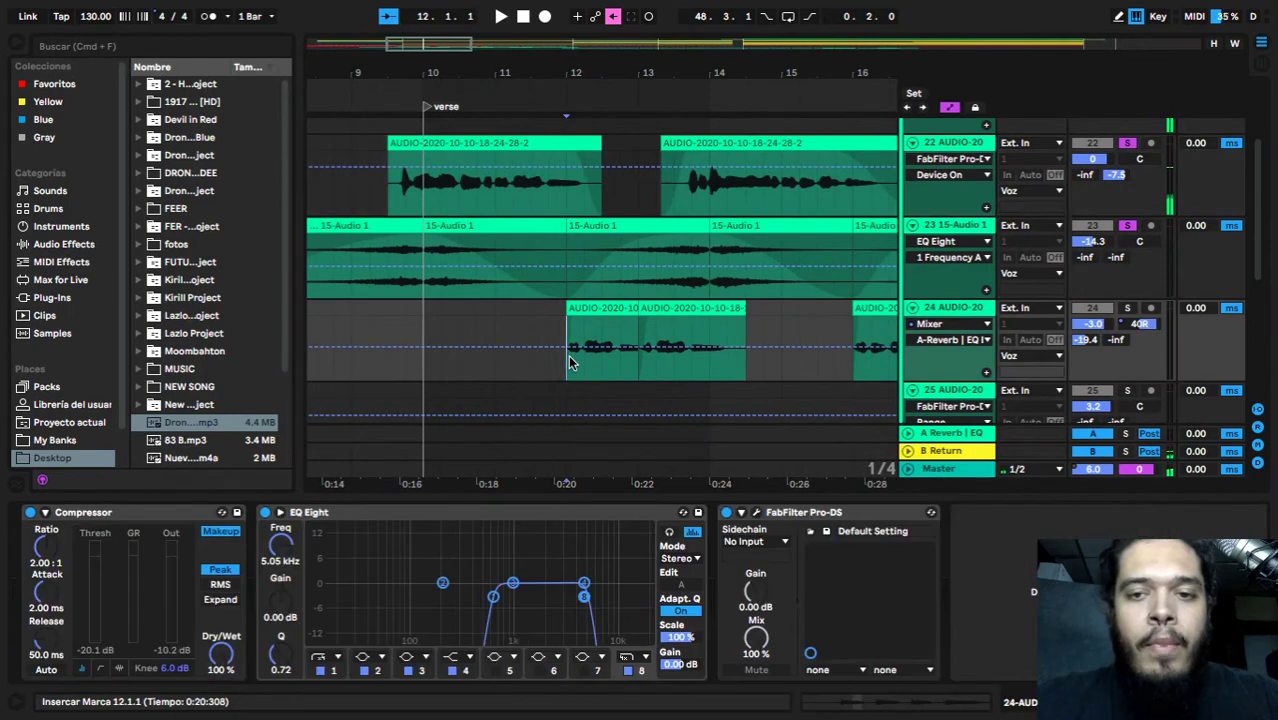
{"action": "left_click", "coordinate": [1127, 309]}
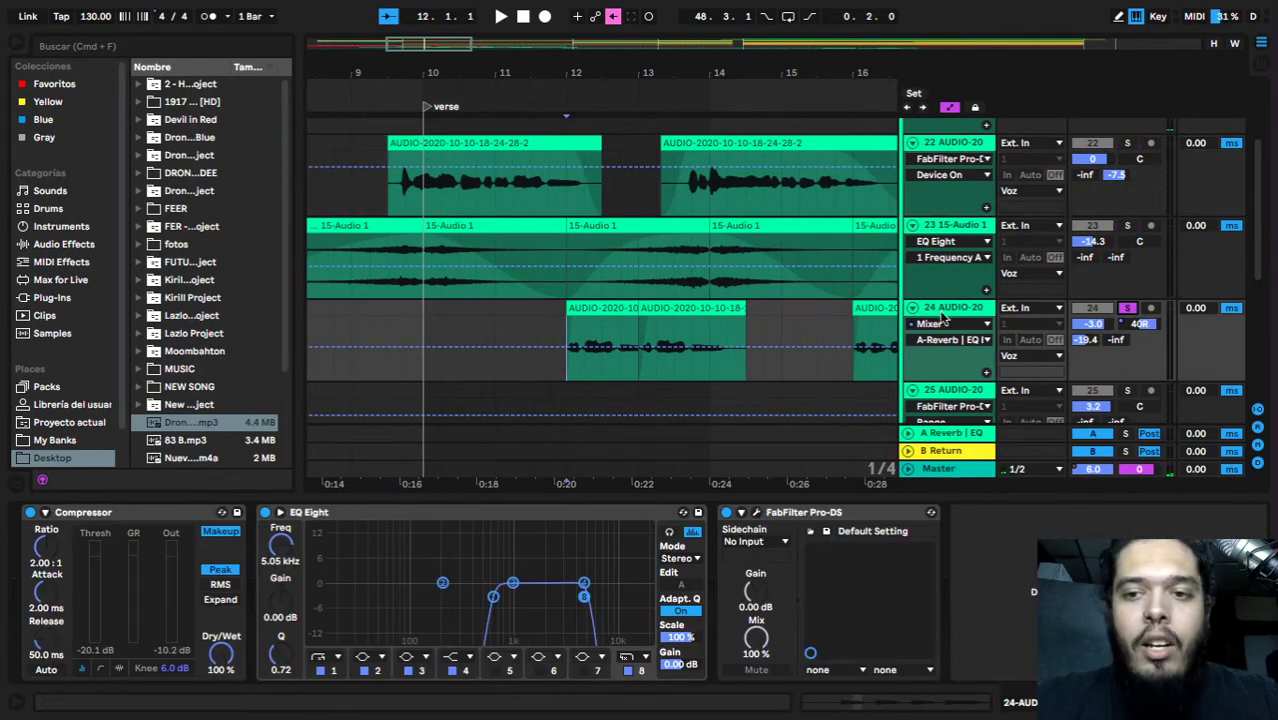
{"action": "scroll", "coordinate": [753, 320], "scroll_direction": "down", "scroll_amount": 2}
{"action": "scroll", "coordinate": [753, 320], "scroll_direction": "right", "scroll_amount": 2}
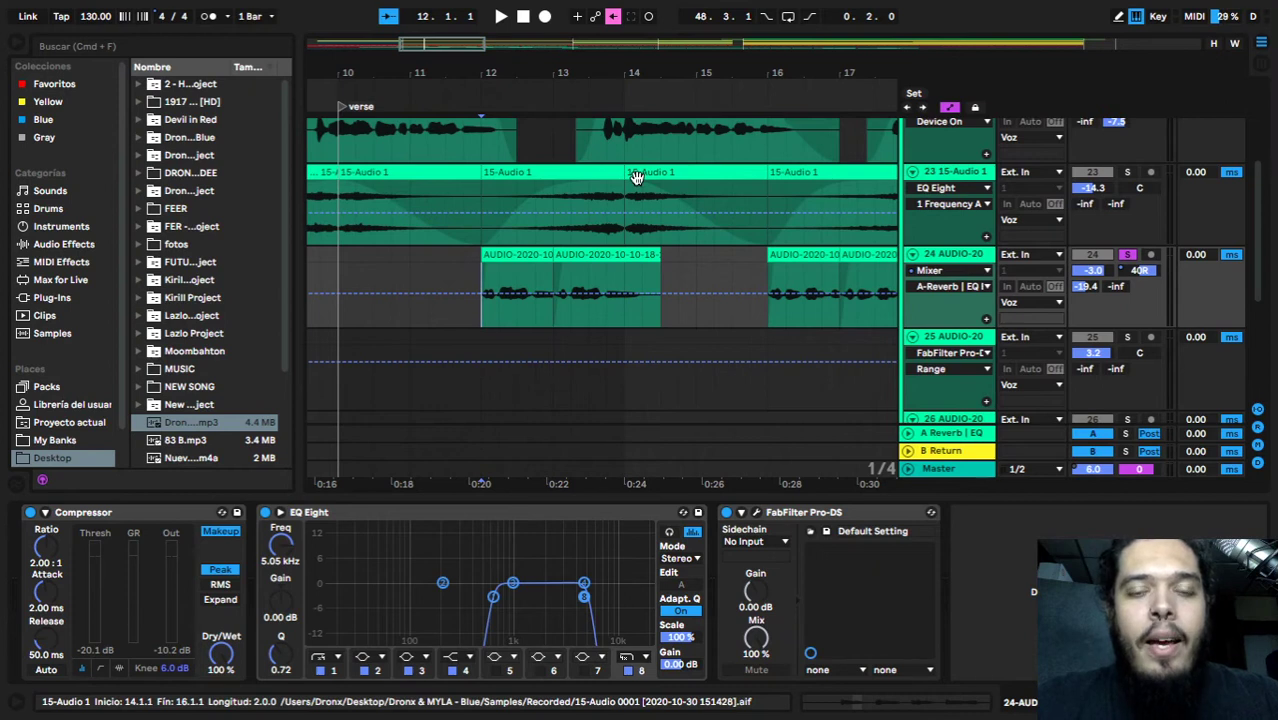
{"action": "key", "text": "space"}
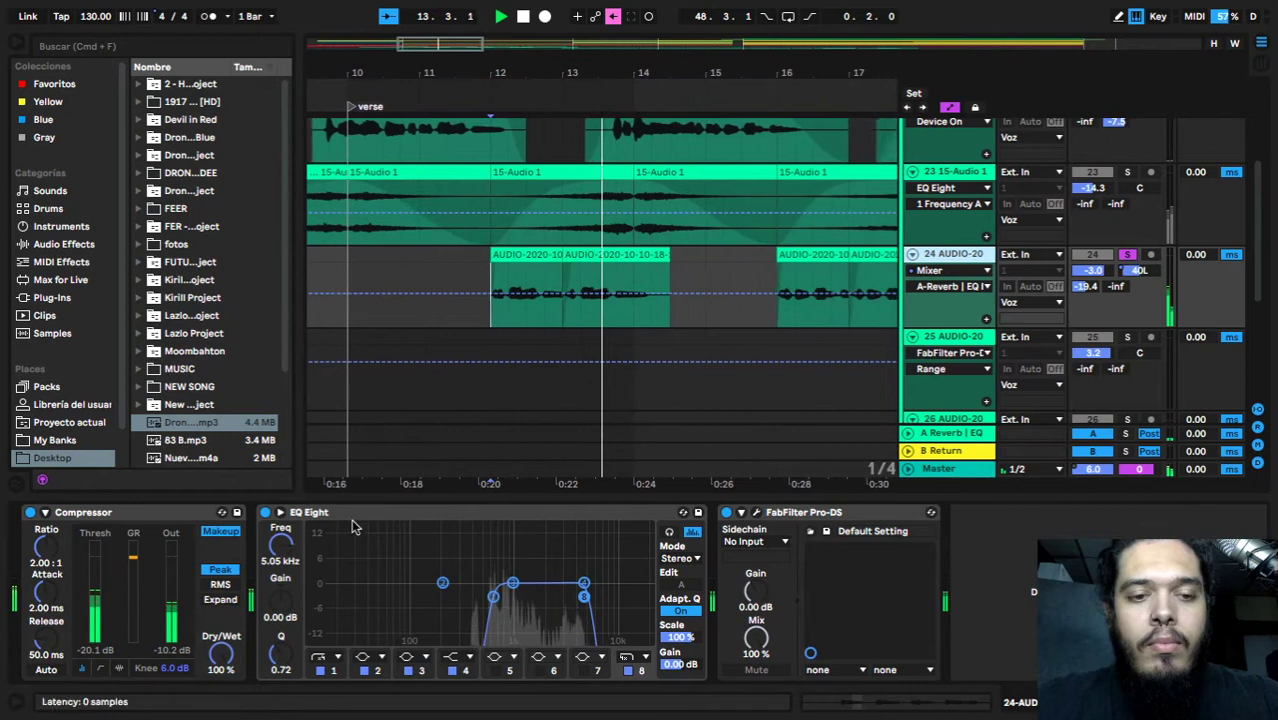
- Replay track 24 from 12.1.1 and compare its sound with EQ Eight bypassed and enabled again
{"action": "left_click", "coordinate": [390, 521]}
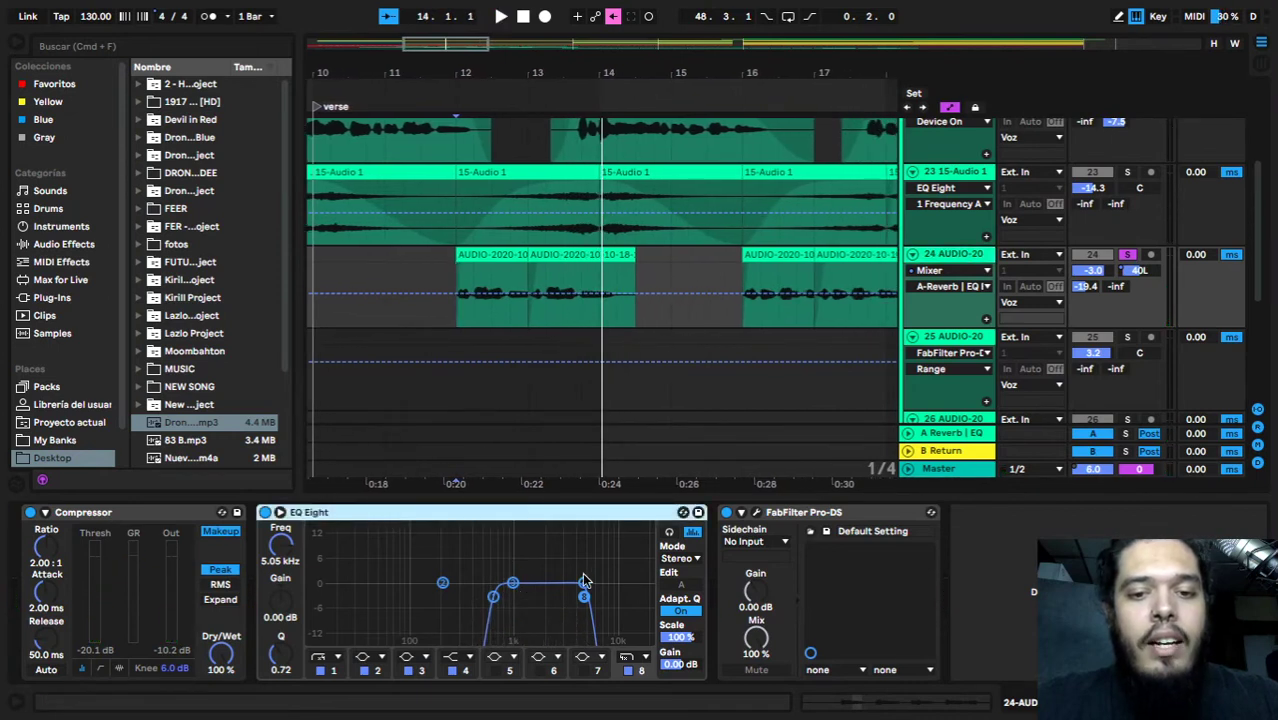
{"action": "key", "text": "space"}
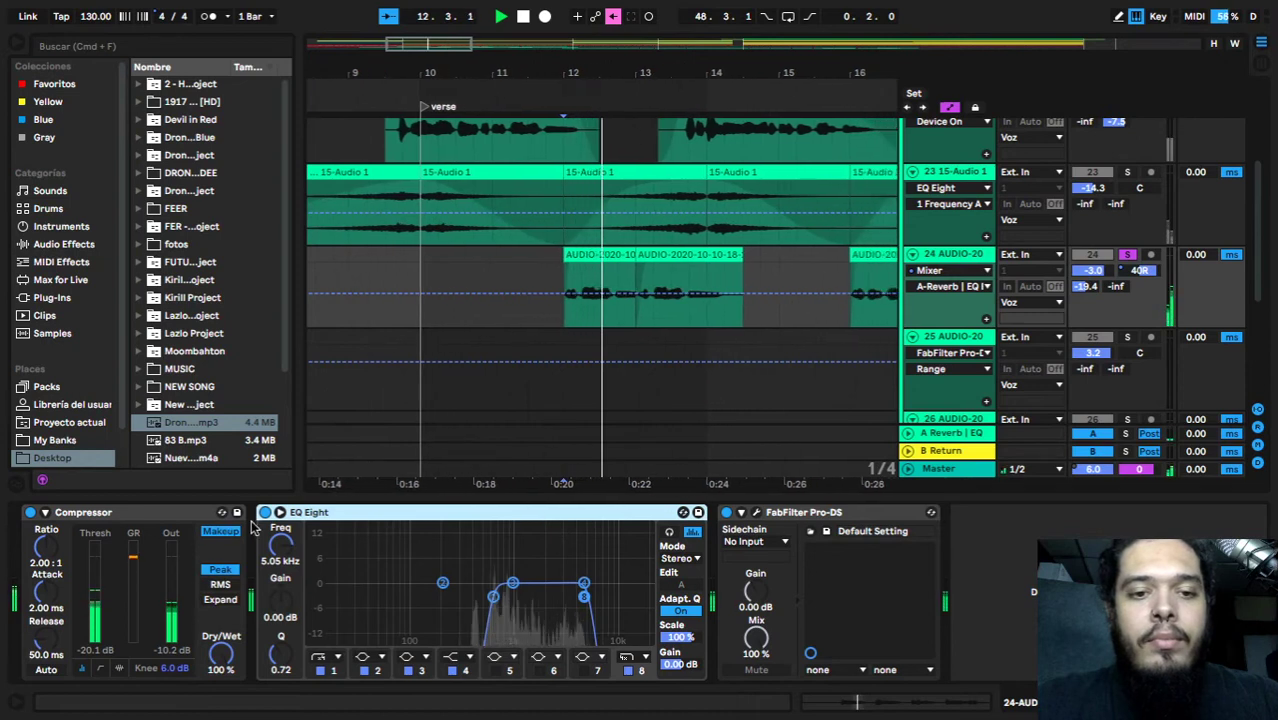
{"action": "left_click", "coordinate": [264, 512]}
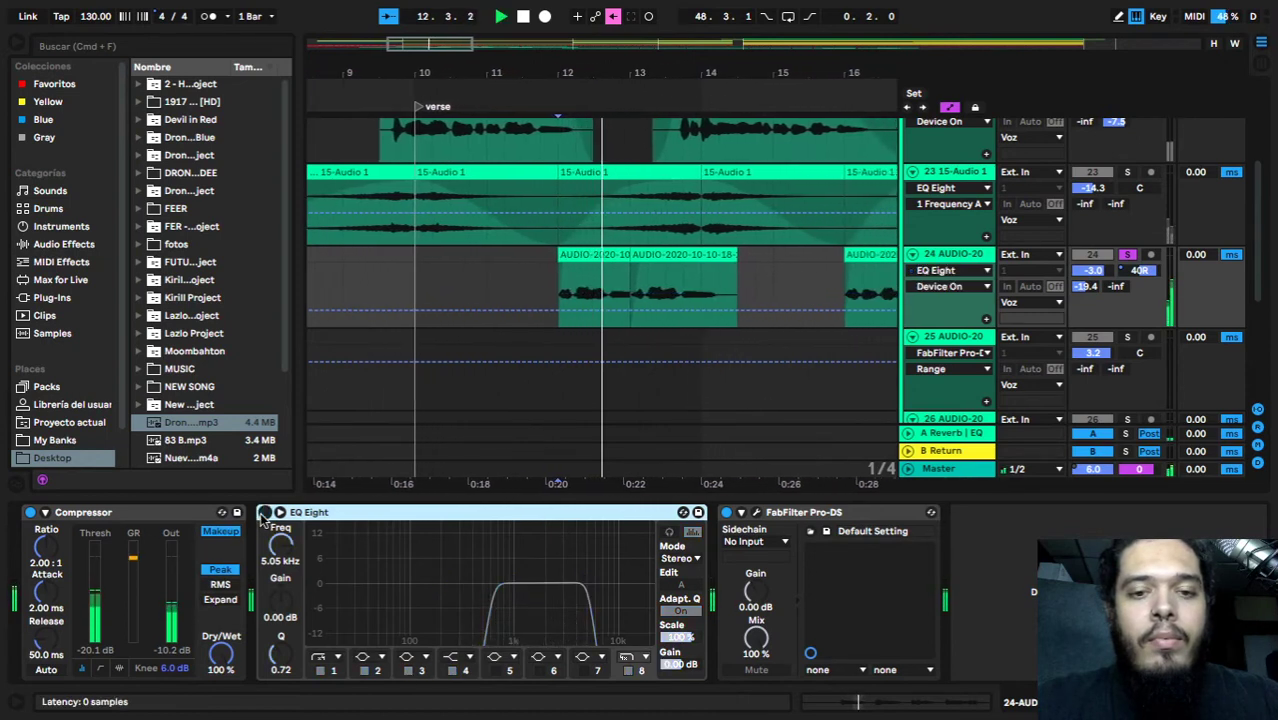
{"action": "left_click", "coordinate": [264, 512]}
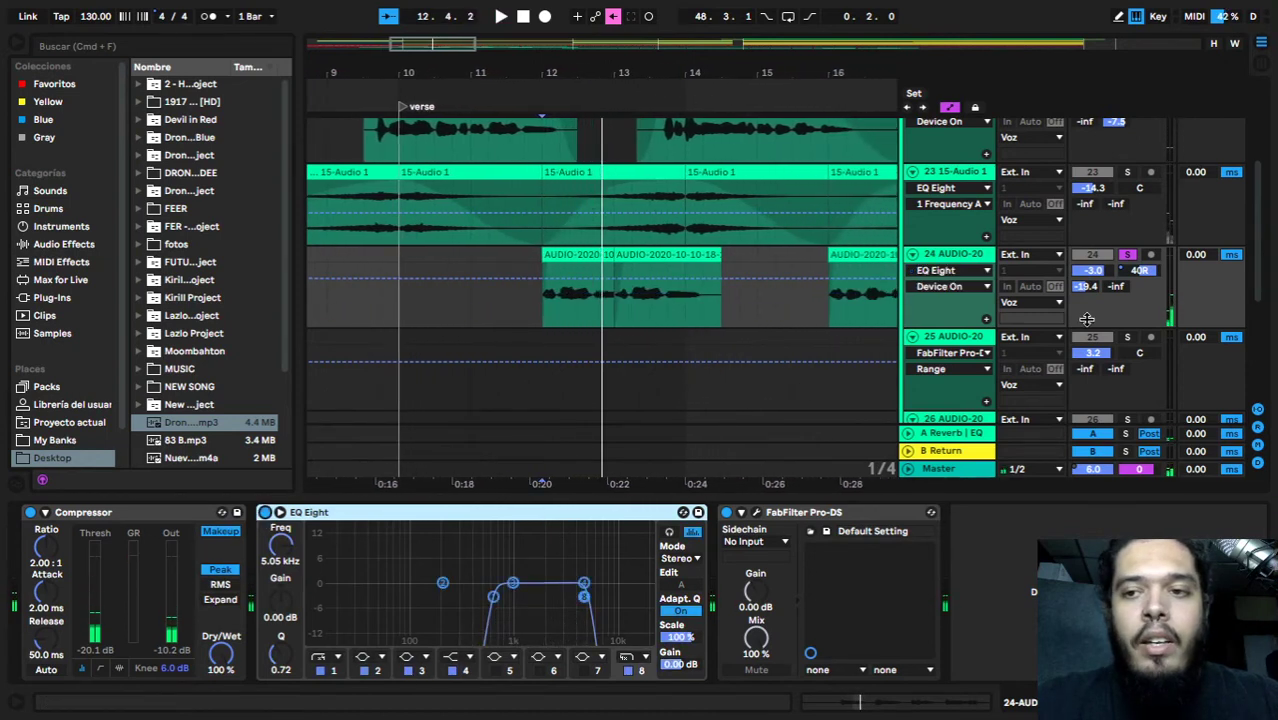
- Show track 24's panning automation, play the clips from 12.1.1 and remove the track's solo to hear it in the mix
{"action": "right_click", "coordinate": [1145, 272]}
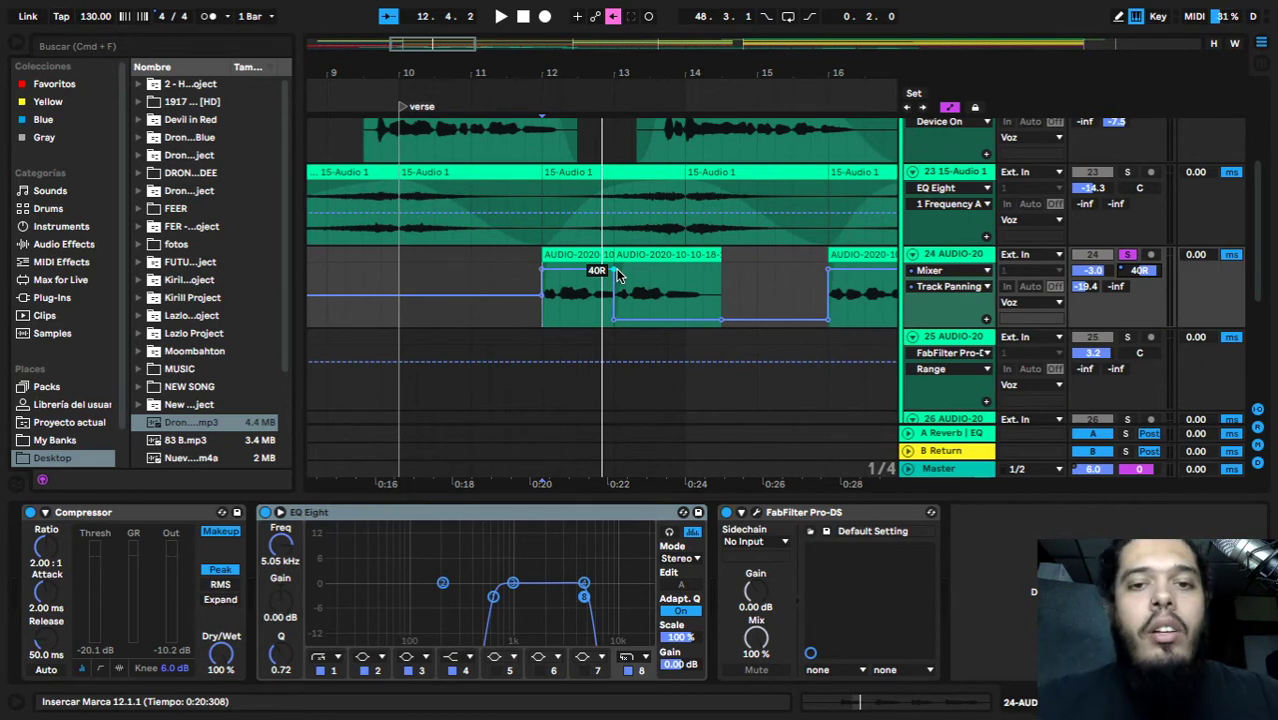
{"action": "key", "text": "space"}
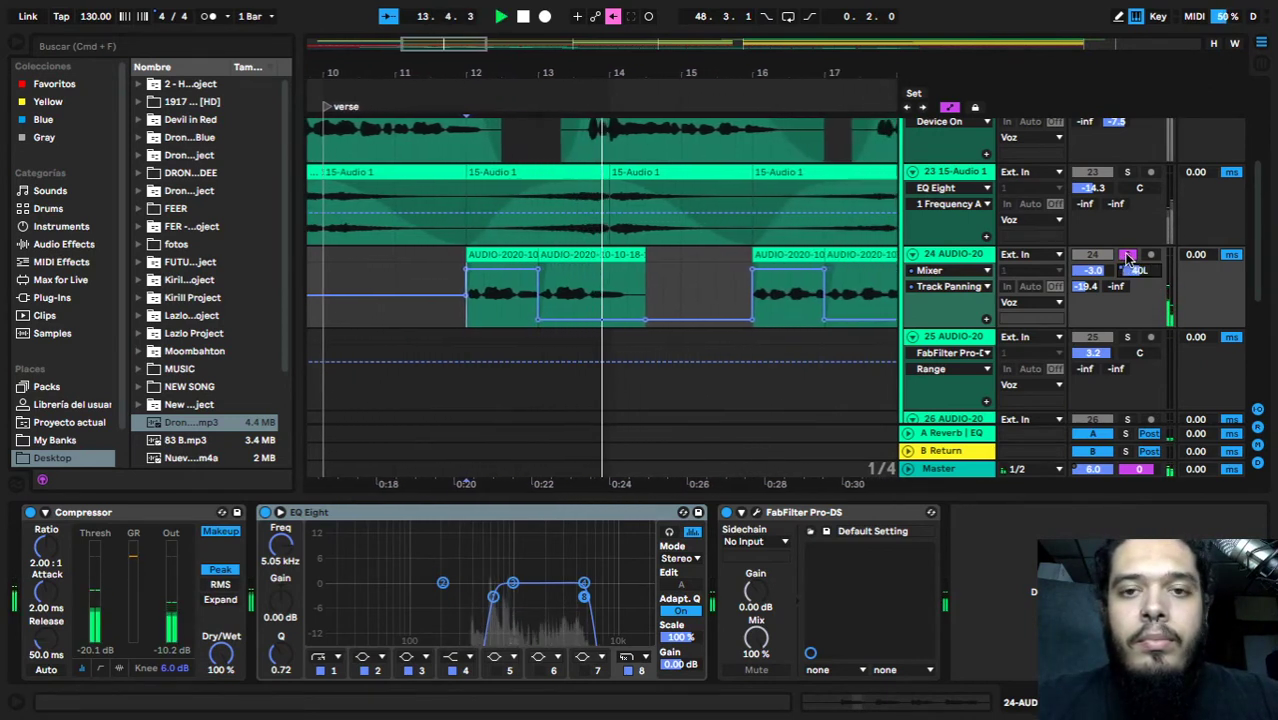
{"action": "scroll", "coordinate": [588, 238], "scroll_direction": "down", "scroll_amount": 3}
{"action": "scroll", "coordinate": [680, 228], "scroll_direction": "up", "scroll_amount": 3}
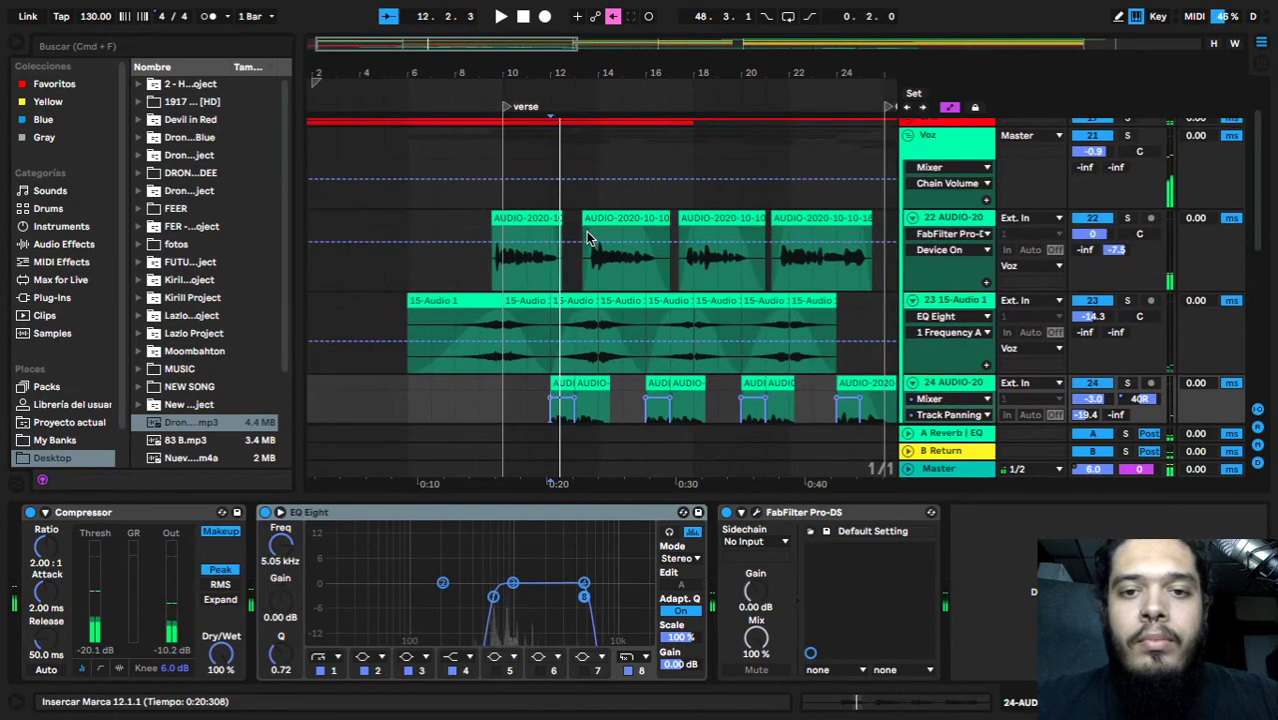
- Show the Voz group's effect chain and inspect the PSE Stereo expander's settings, closing its window again
{"action": "scroll", "coordinate": [768, 217], "scroll_direction": "up", "scroll_amount": 1}
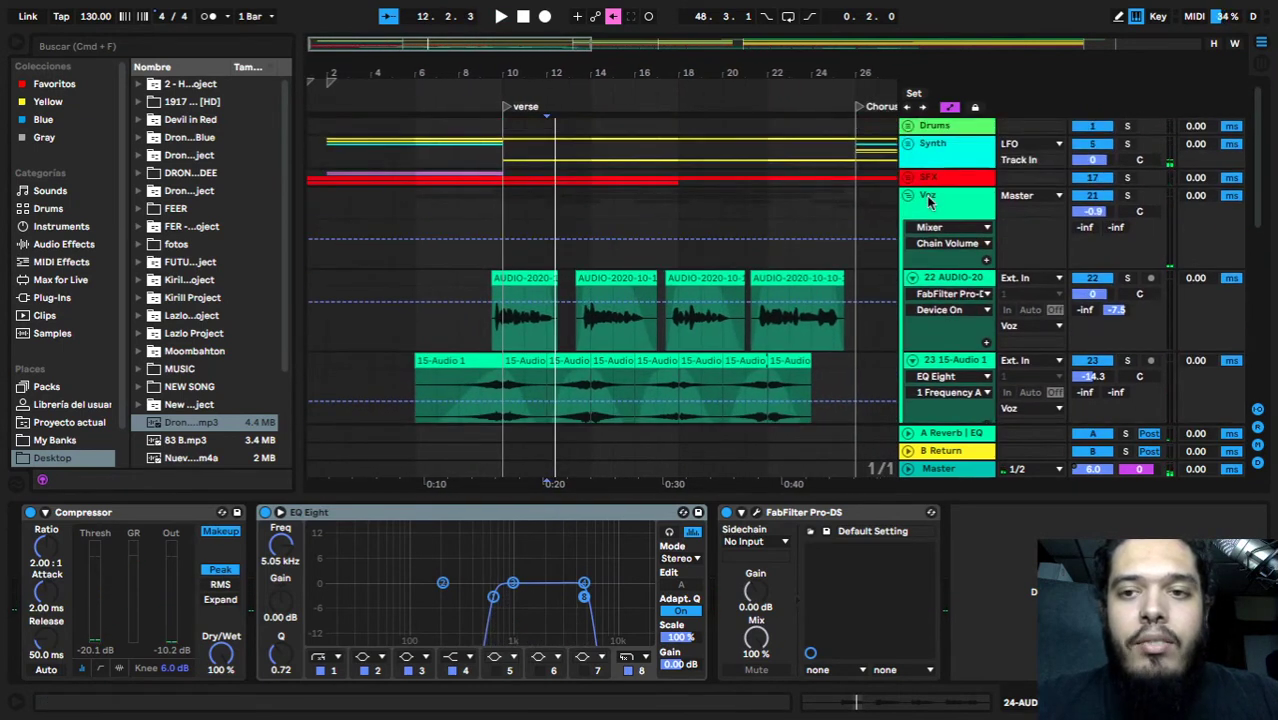
{"action": "left_click", "coordinate": [524, 324]}
{"action": "scroll", "coordinate": [495, 343], "scroll_direction": "down", "scroll_amount": 3}
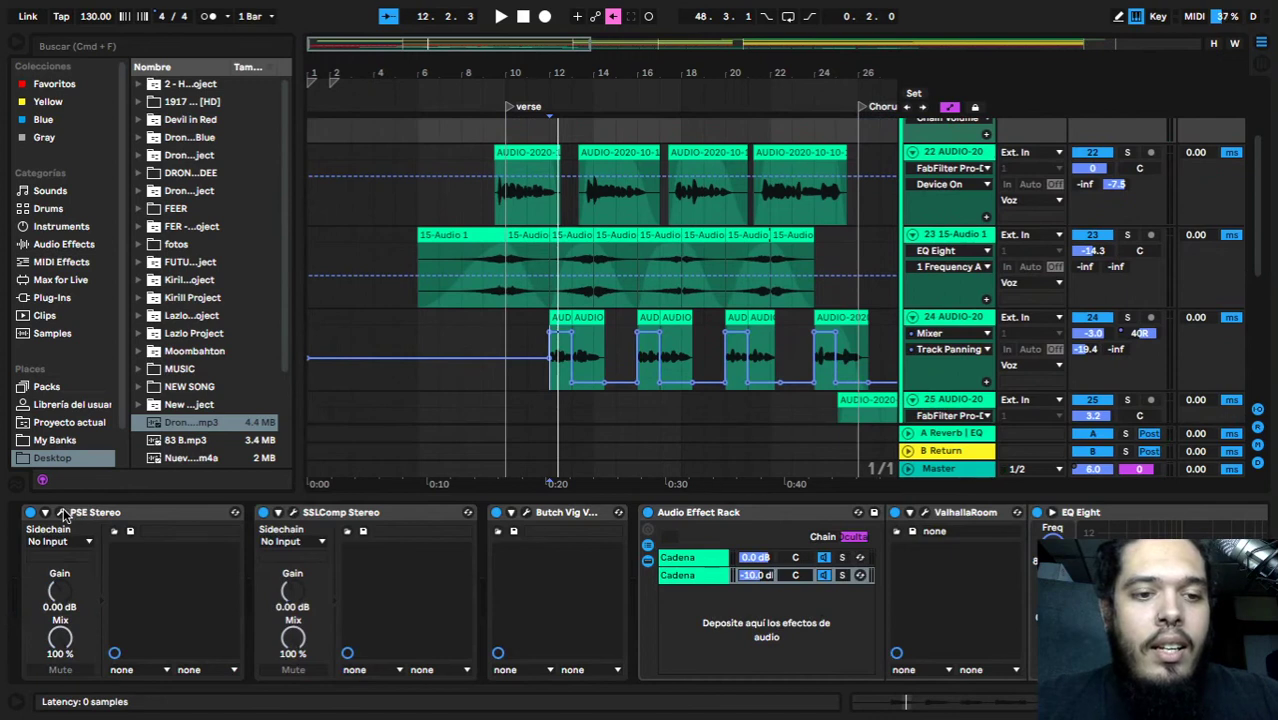
{"action": "left_click", "coordinate": [62, 513]}
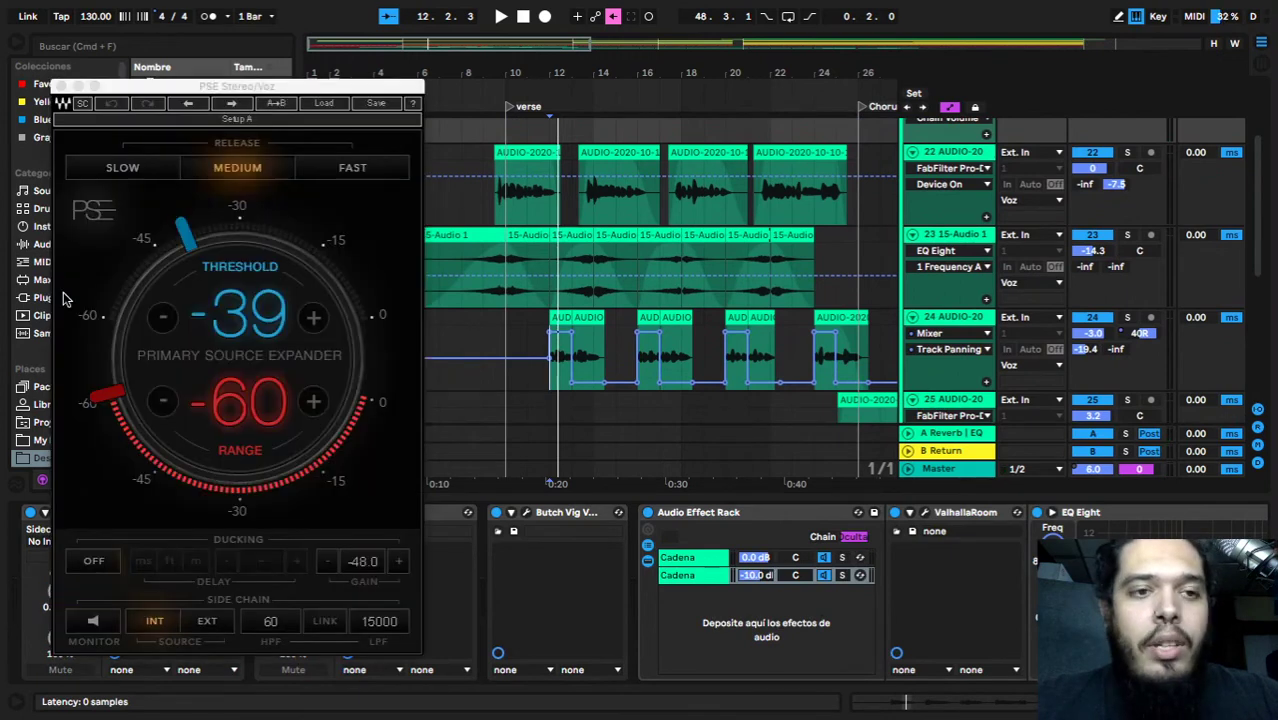
{"action": "left_click", "coordinate": [62, 87]}
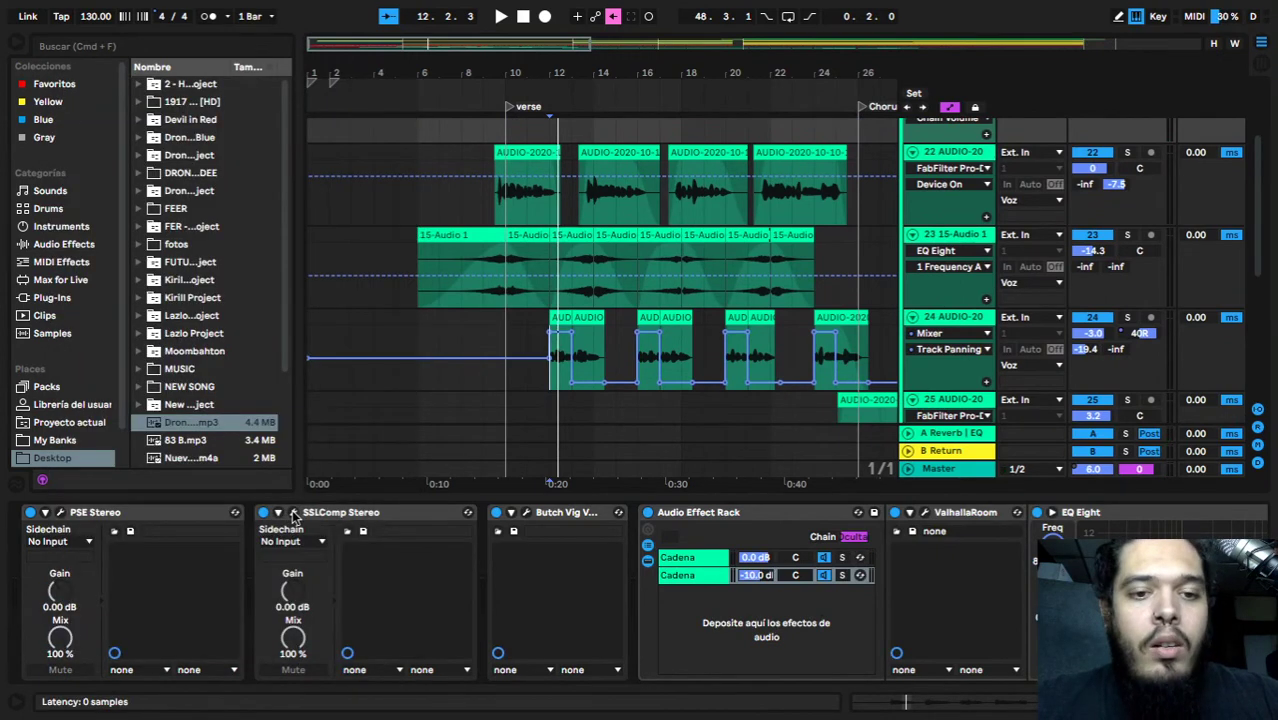
- Inspect the Voz group's SSLComp Stereo compressor while playing from track 22's first verse clip at 9.3.1, and close its window
{"action": "left_click", "coordinate": [294, 513]}
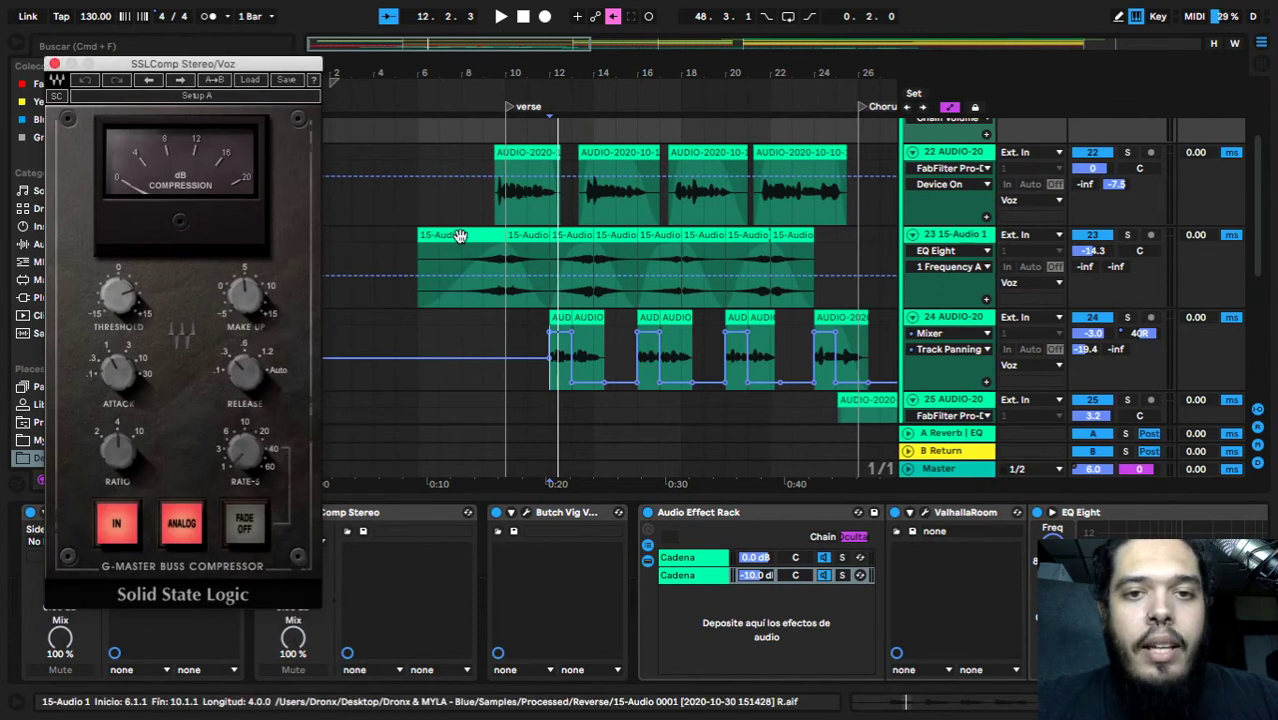
{"action": "left_click", "coordinate": [489, 234]}
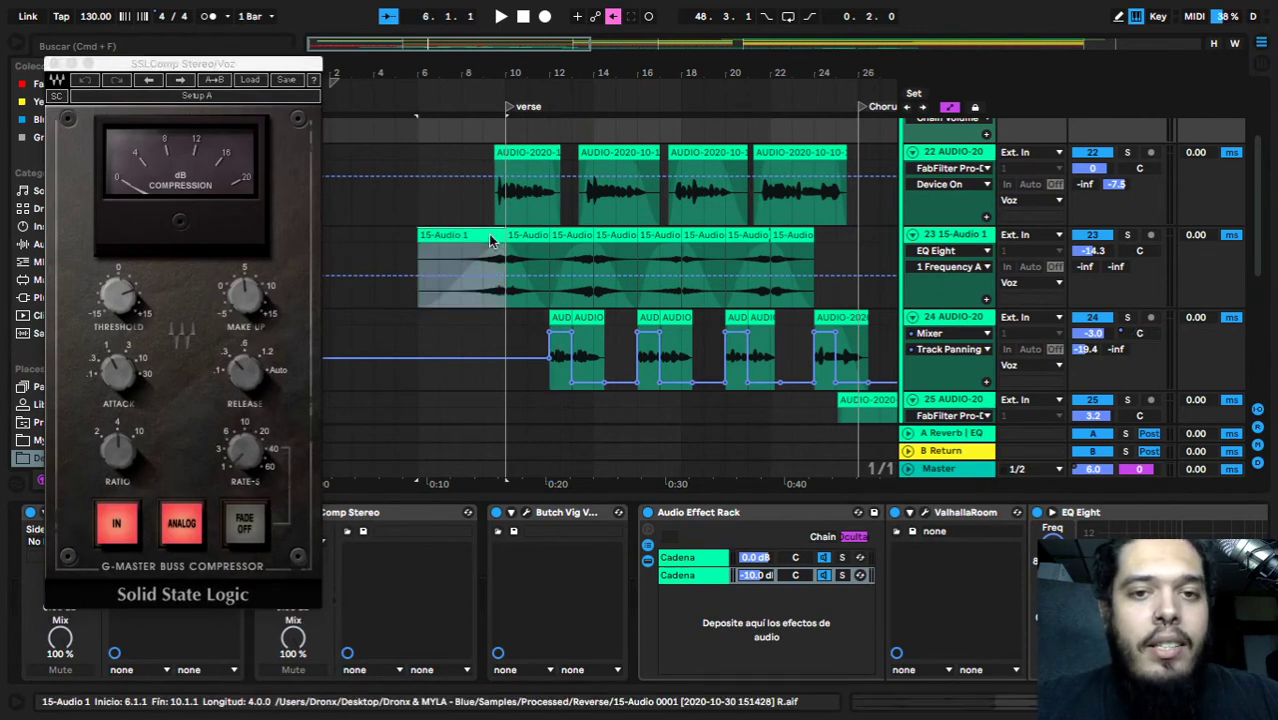
{"action": "scroll", "coordinate": [495, 200], "scroll_direction": "up", "scroll_amount": 5}
{"action": "left_click", "coordinate": [515, 190]}
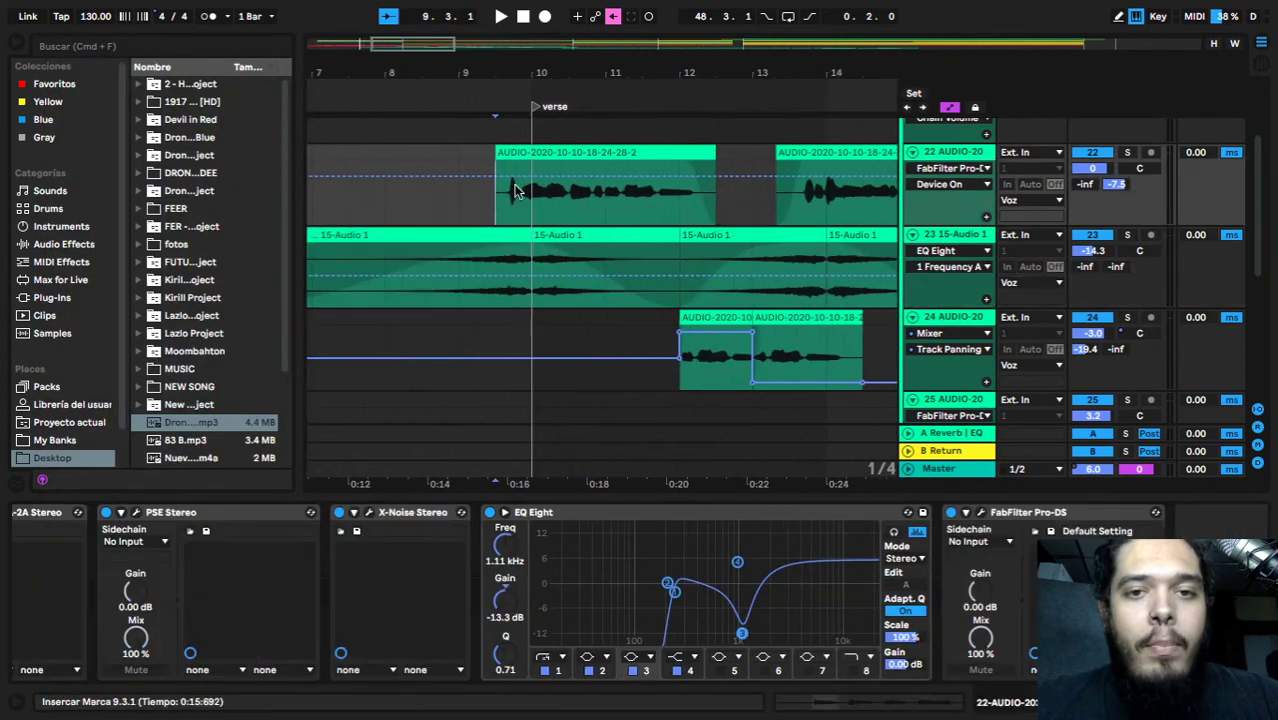
{"action": "scroll", "coordinate": [951, 160], "scroll_direction": "up", "scroll_amount": 2}
{"action": "left_click", "coordinate": [951, 150]}
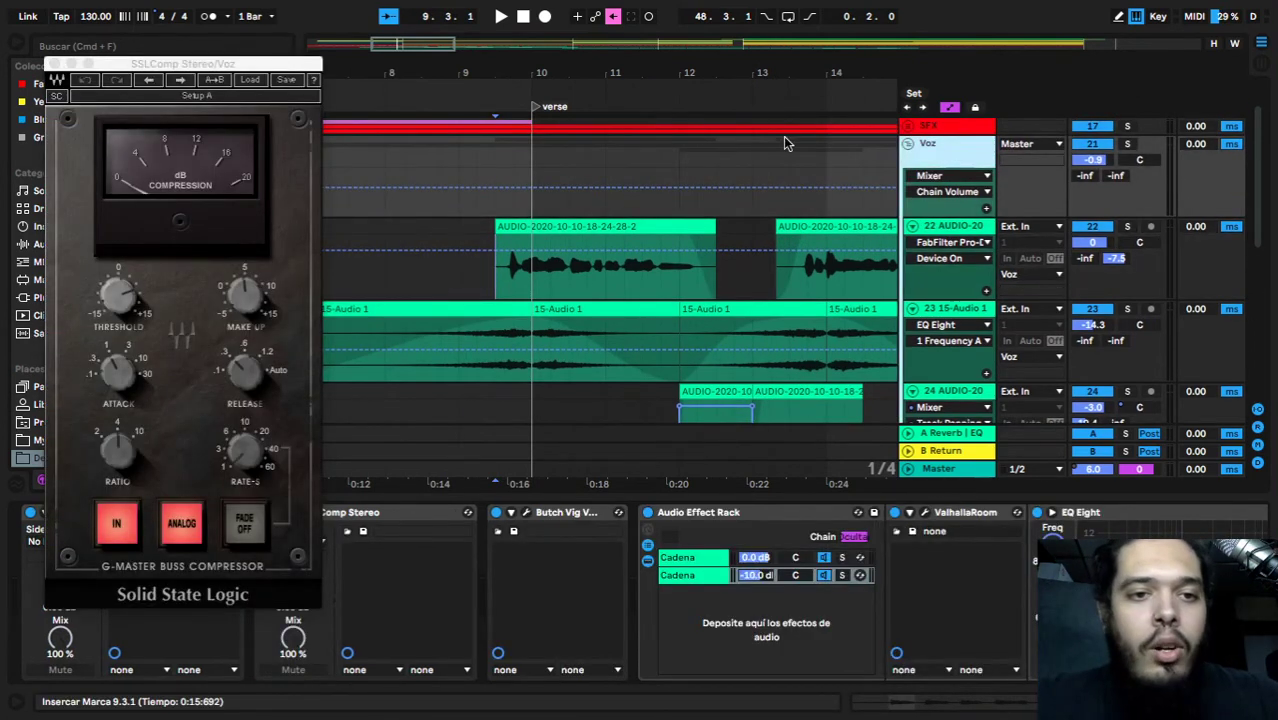
{"action": "key", "text": "space"}
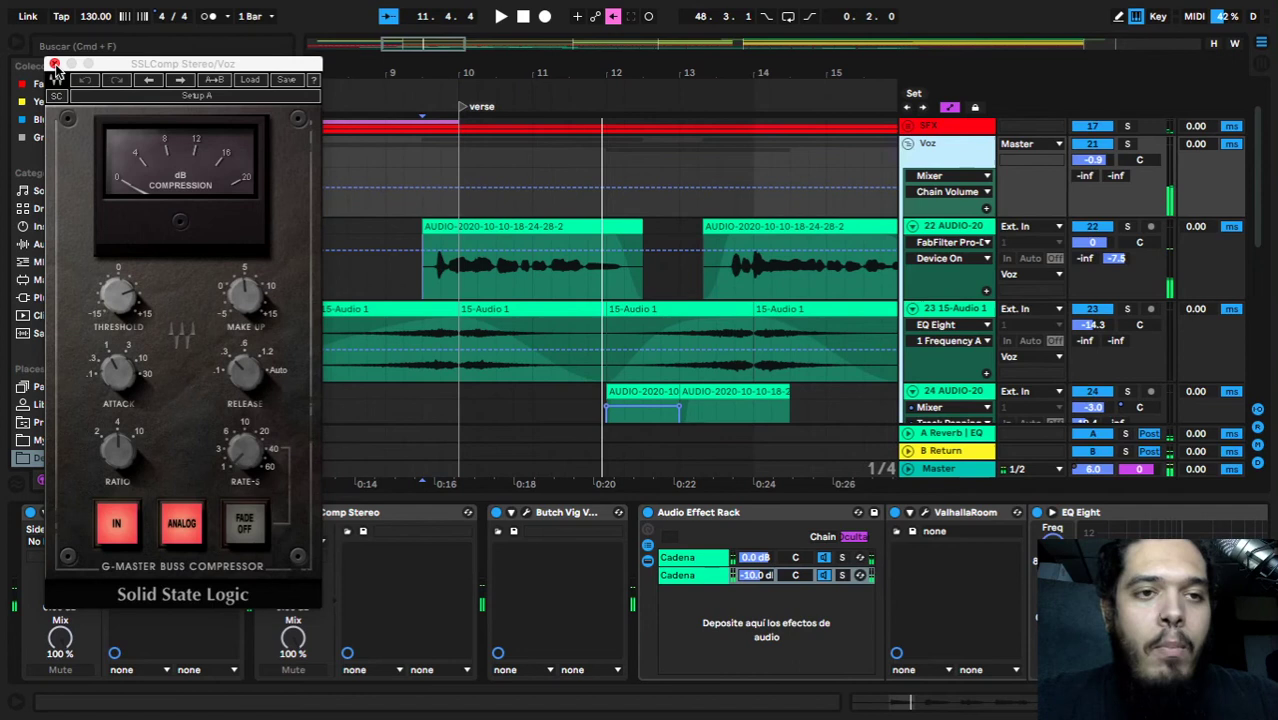
{"action": "left_click", "coordinate": [54, 65]}
- Inspect the Voz group's Butch Vig Vocals plug-in during playback of the verse, and close its window
{"action": "scroll", "coordinate": [536, 594], "scroll_direction": "right", "scroll_amount": 3}
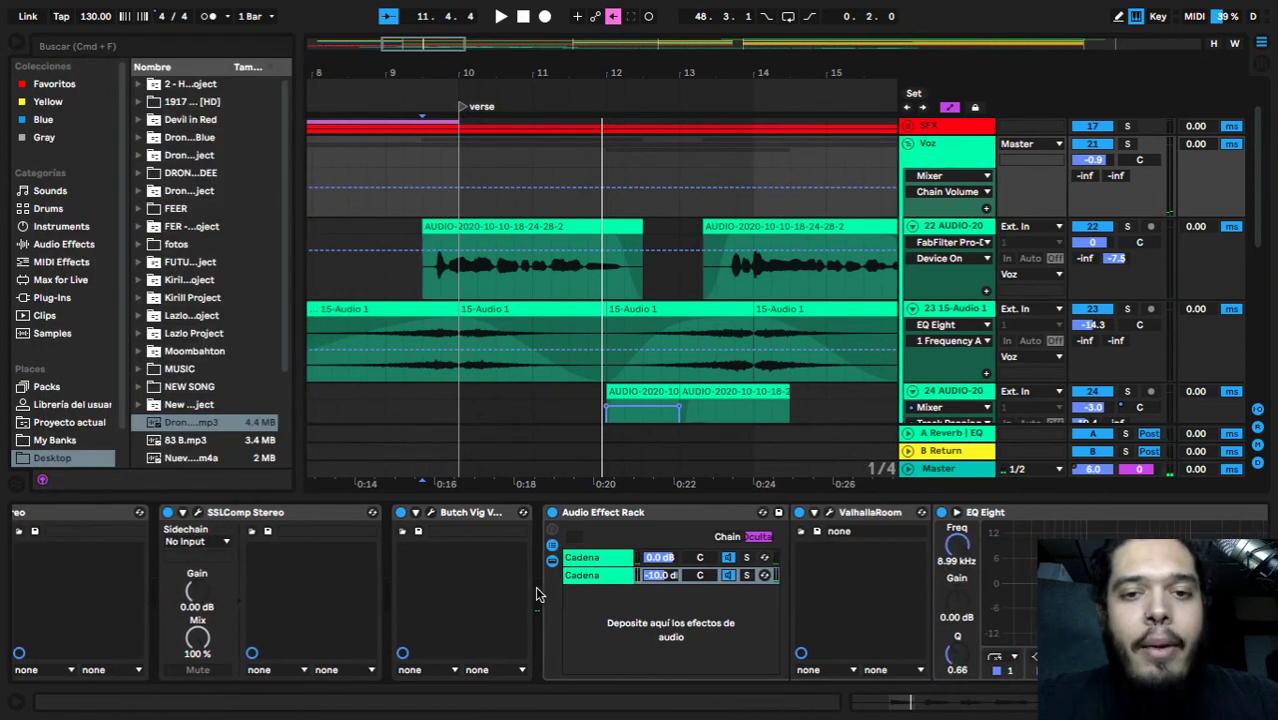
{"action": "left_click", "coordinate": [430, 512]}
{"action": "left_click_drag", "start_coordinate": [386, 85], "coordinate": [898, 52]}
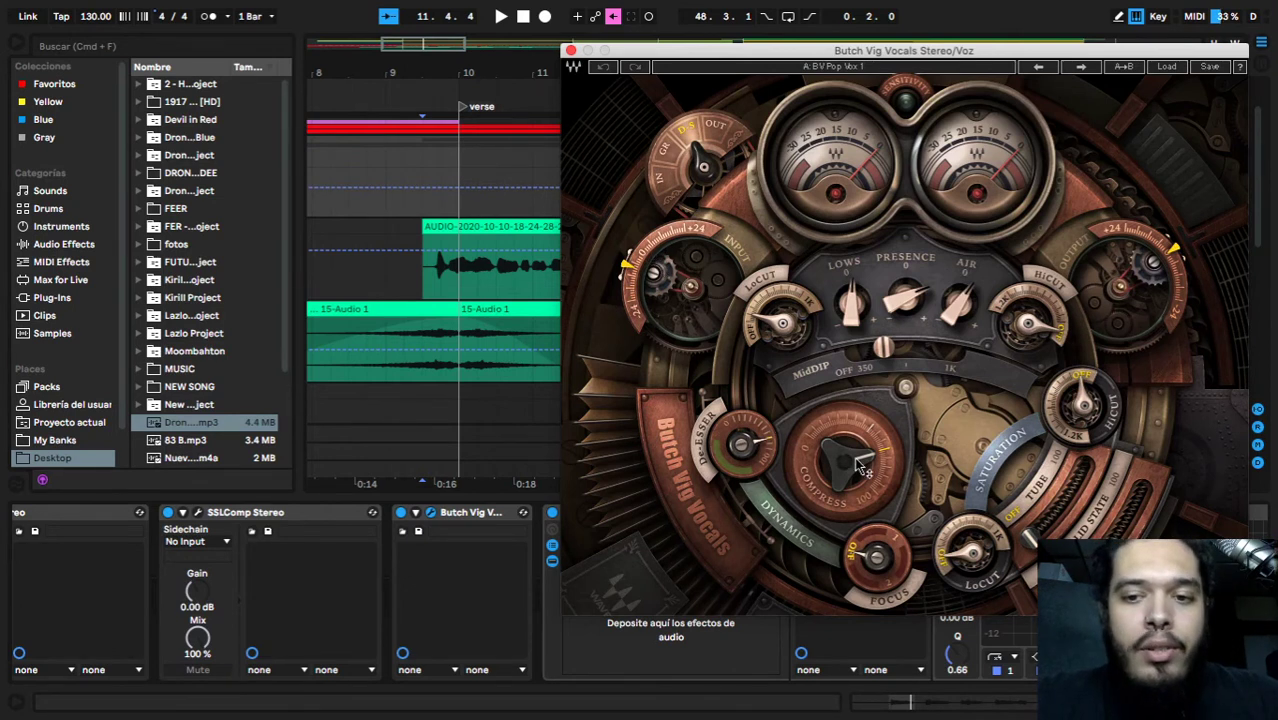
{"action": "key", "text": "space"}
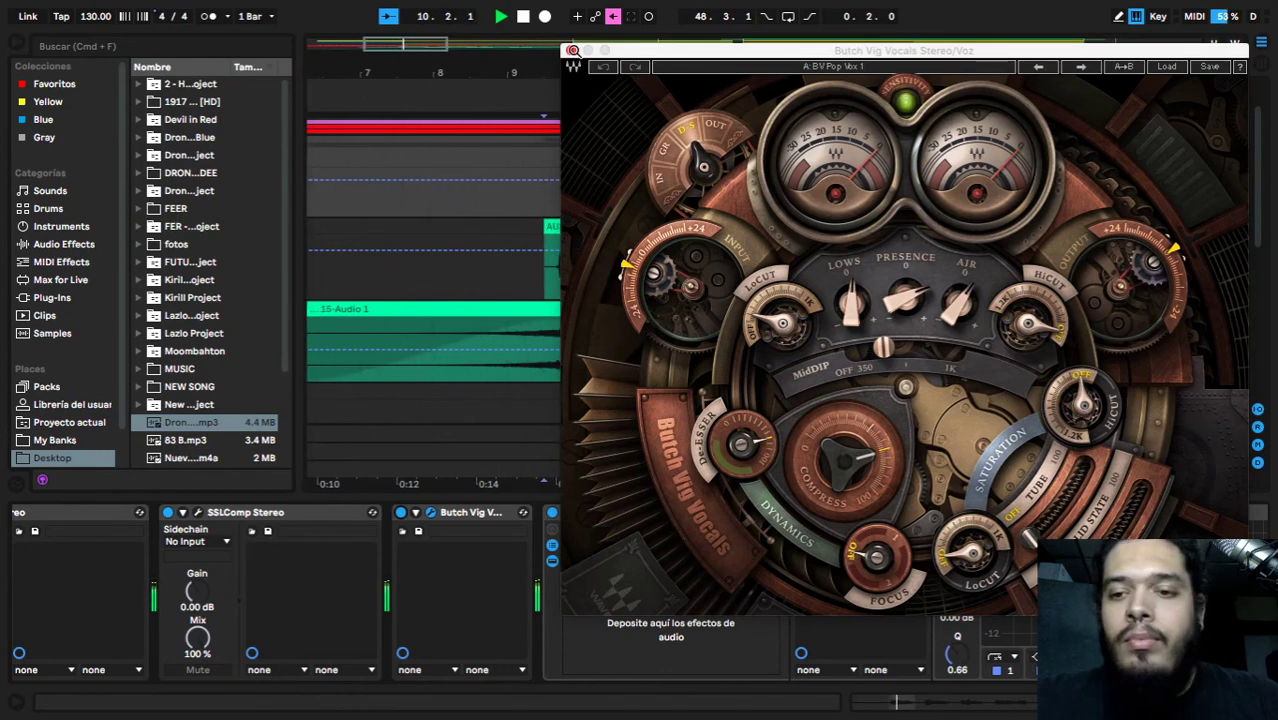
{"action": "left_click", "coordinate": [573, 50]}
- Examine the two parallel chains of the Voz group's Audio Effect Rack, comparing the empty chain with the ValhallaRoom chain
{"action": "scroll", "coordinate": [567, 598], "scroll_direction": "down", "scroll_amount": 2}
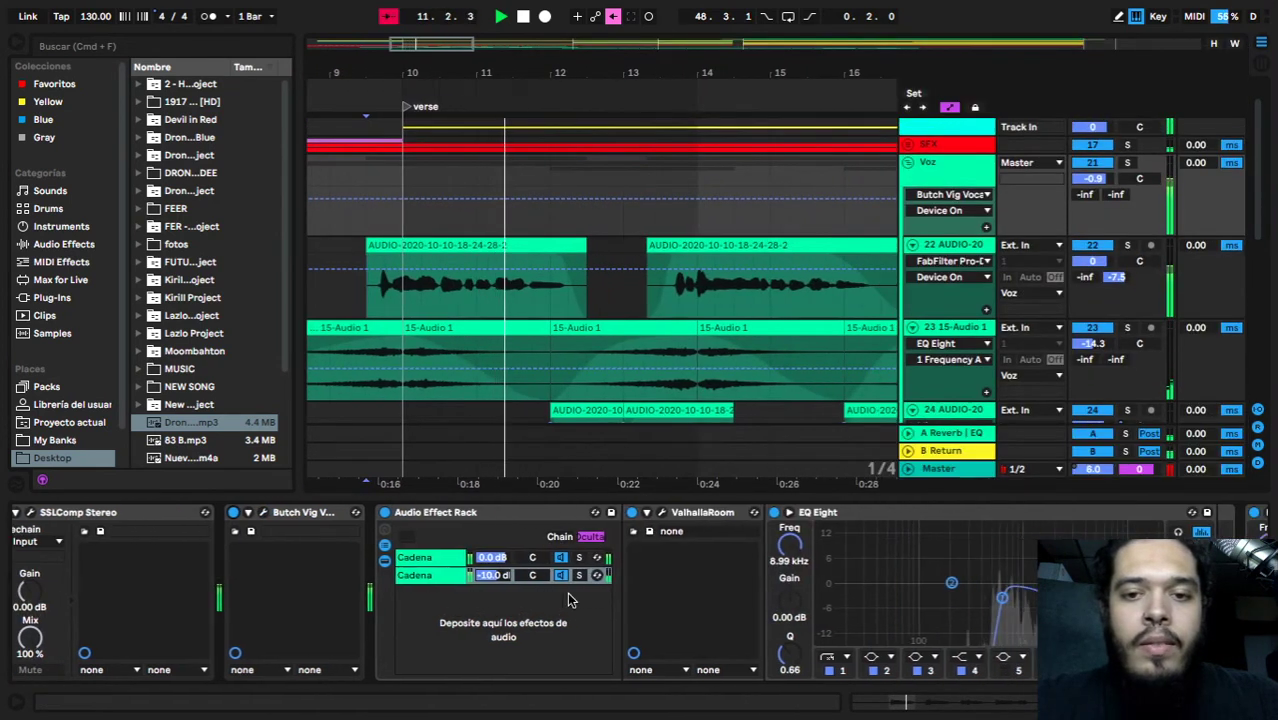
{"action": "scroll", "coordinate": [567, 598], "scroll_direction": "down", "scroll_amount": 2}
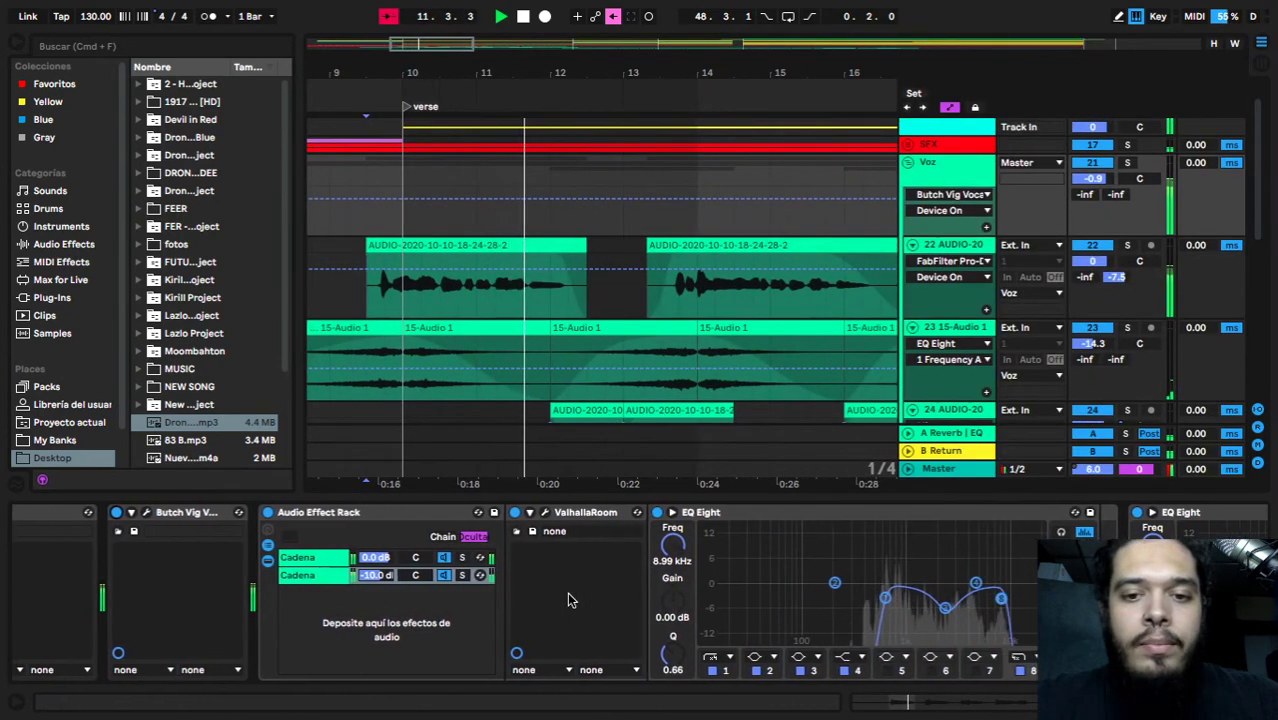
{"action": "left_click", "coordinate": [363, 524]}
{"action": "scroll", "coordinate": [573, 580], "scroll_direction": "up", "scroll_amount": 2}
{"action": "scroll", "coordinate": [575, 583], "scroll_direction": "down", "scroll_amount": 2}
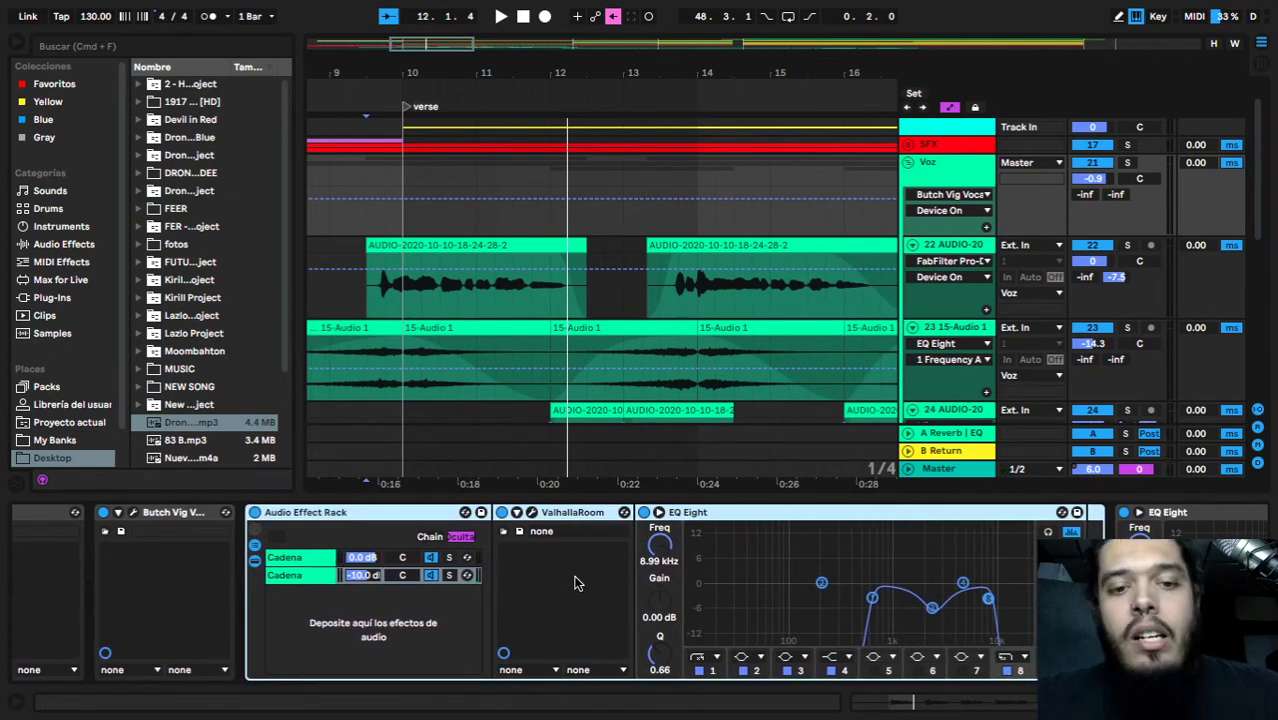
{"action": "left_click", "coordinate": [314, 578]}
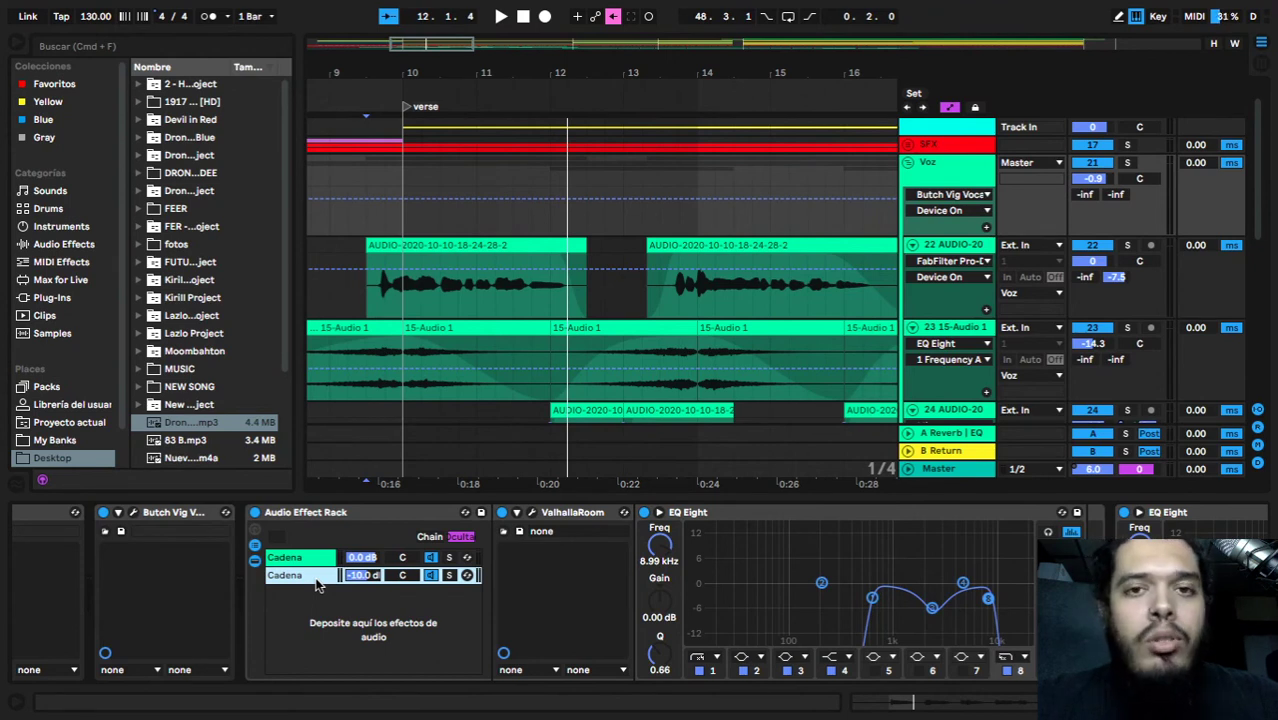
{"action": "left_click", "coordinate": [300, 557]}
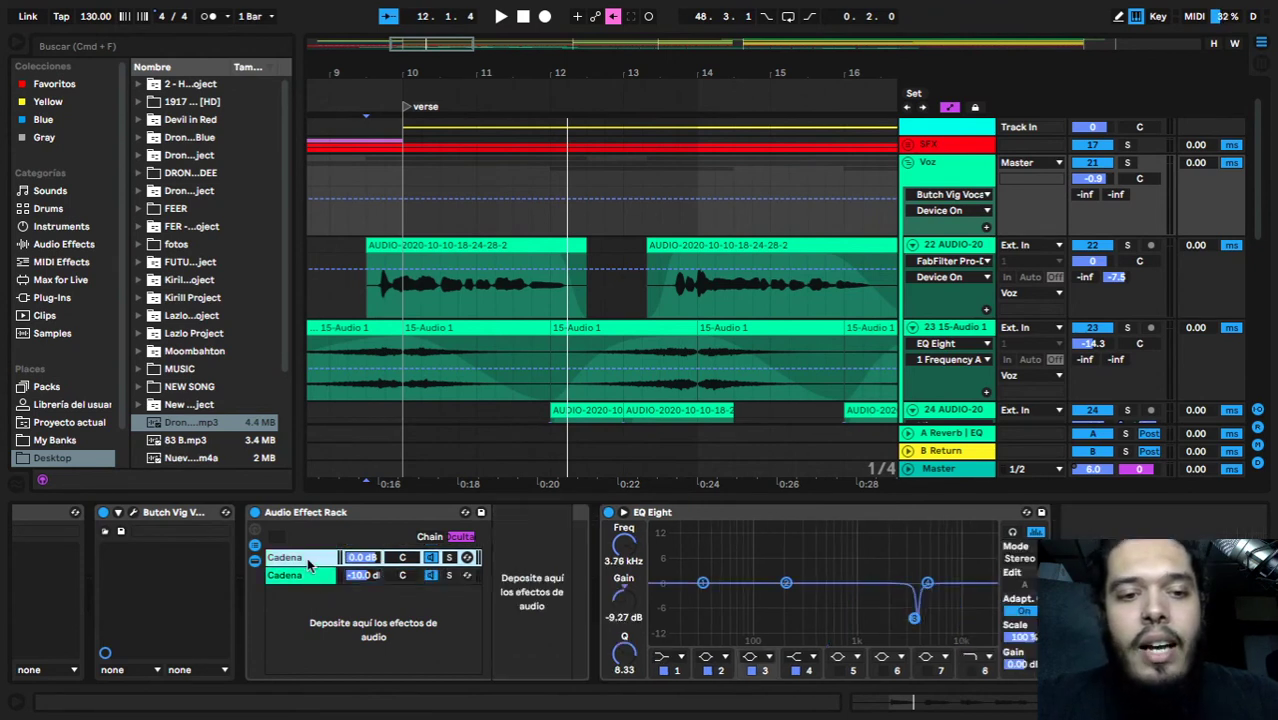
{"action": "left_click", "coordinate": [320, 538]}
{"action": "left_click", "coordinate": [300, 576]}
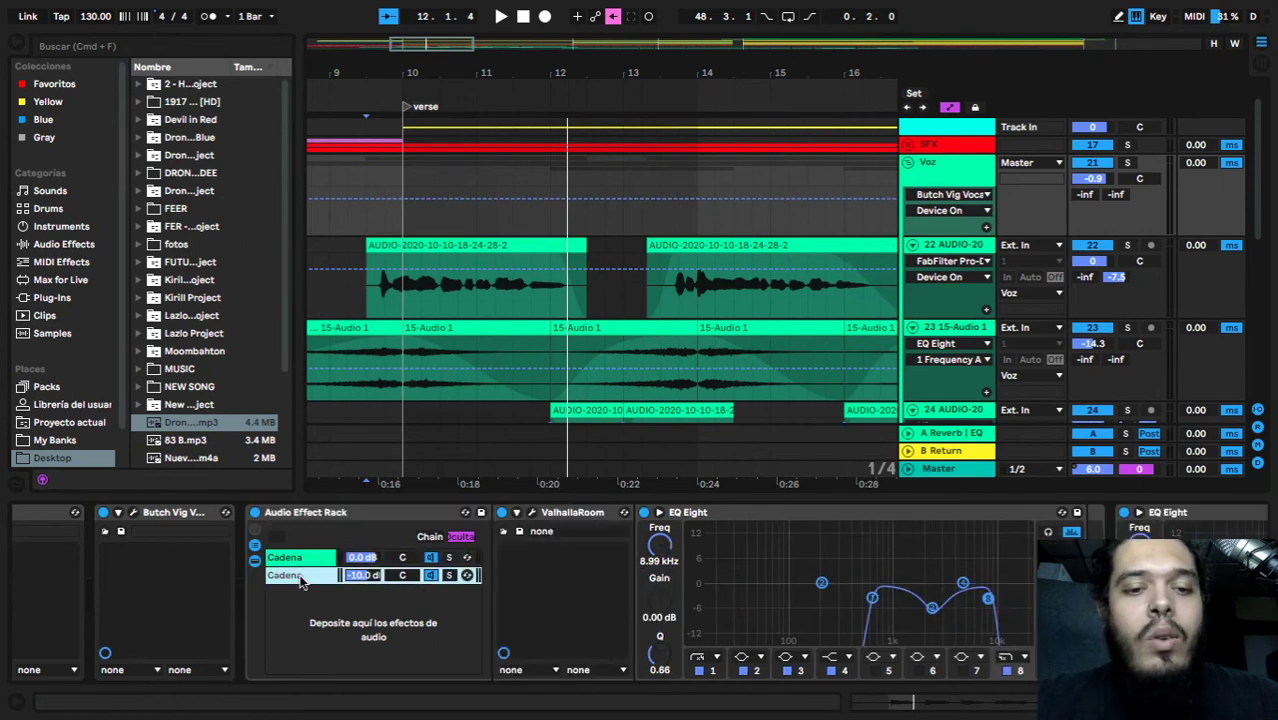
- Play the verse through the ValhallaRoom chain and examine band 3 of the EQ Eight that follows the reverb
{"action": "key", "text": "space"}
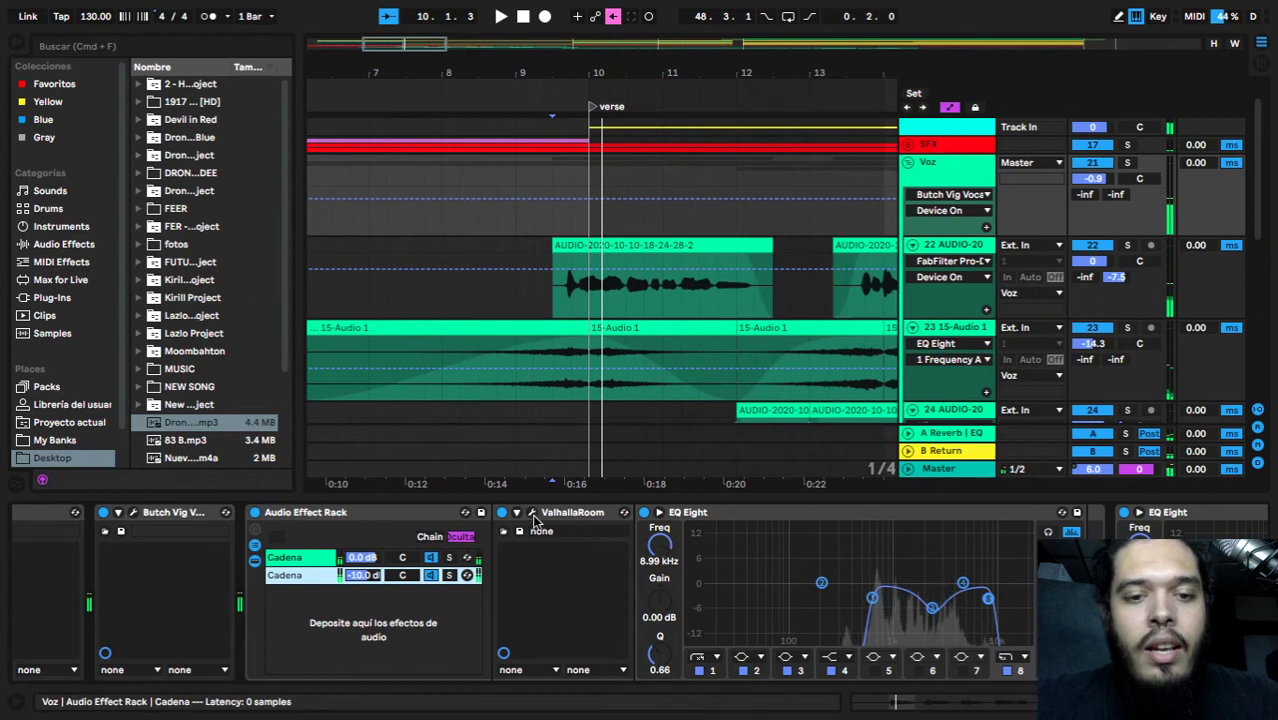
{"action": "scroll", "coordinate": [405, 585], "scroll_direction": "right", "scroll_amount": 5}
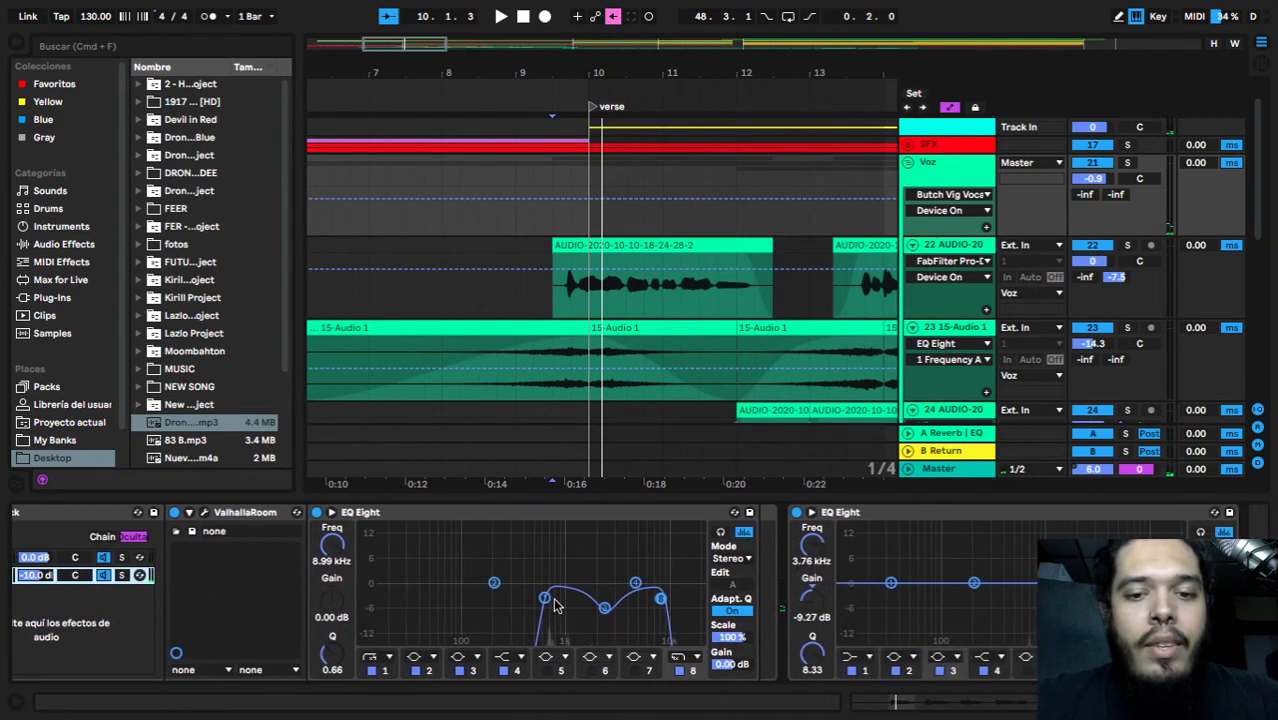
{"action": "left_click", "coordinate": [602, 607]}
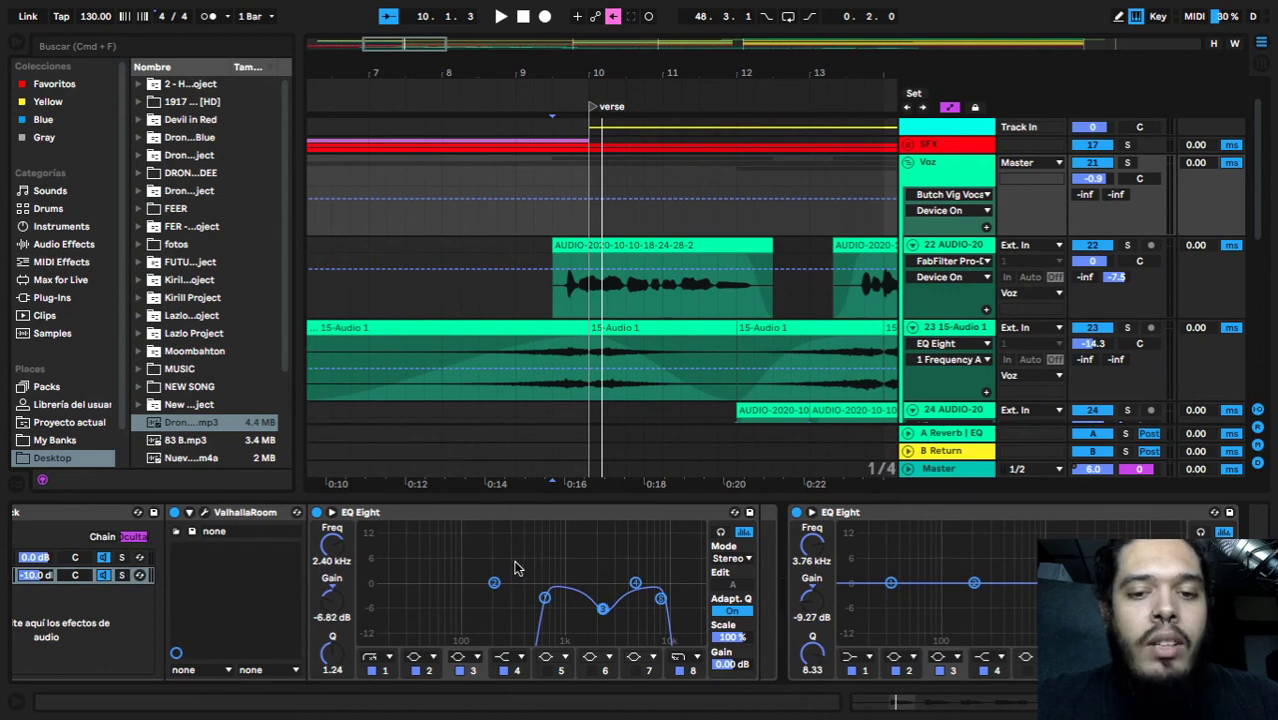
{"action": "scroll", "coordinate": [543, 625], "scroll_direction": "right", "scroll_amount": 1}
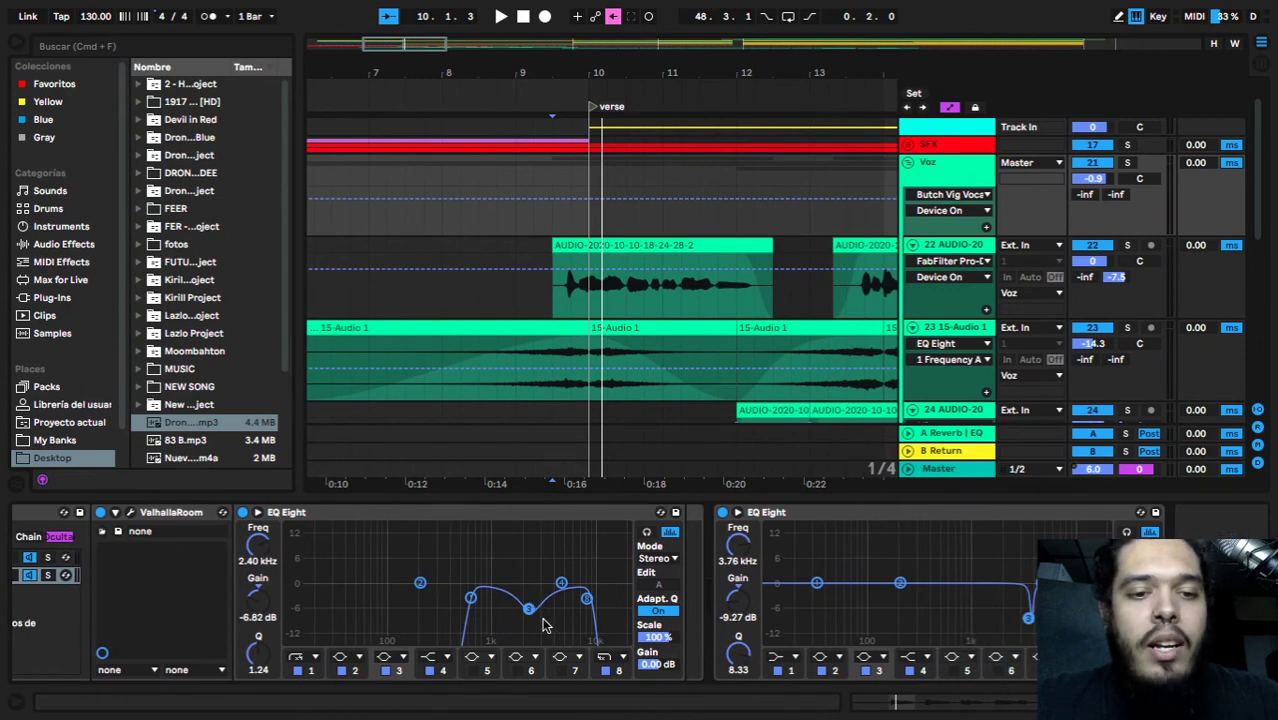
- Play the second verse clip of track 22 from 13.3.1 through the Voz group chain, folding and unfolding the group
{"action": "key", "text": "space"}
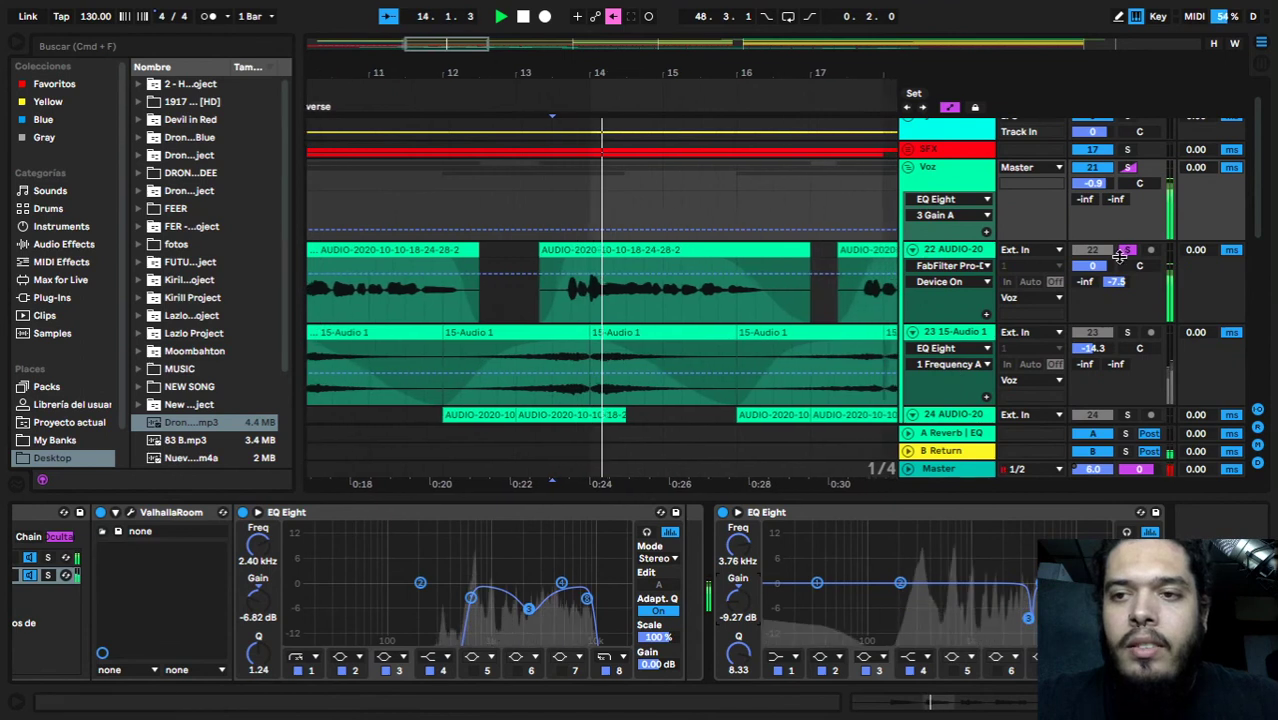
{"action": "left_click", "coordinate": [913, 168]}
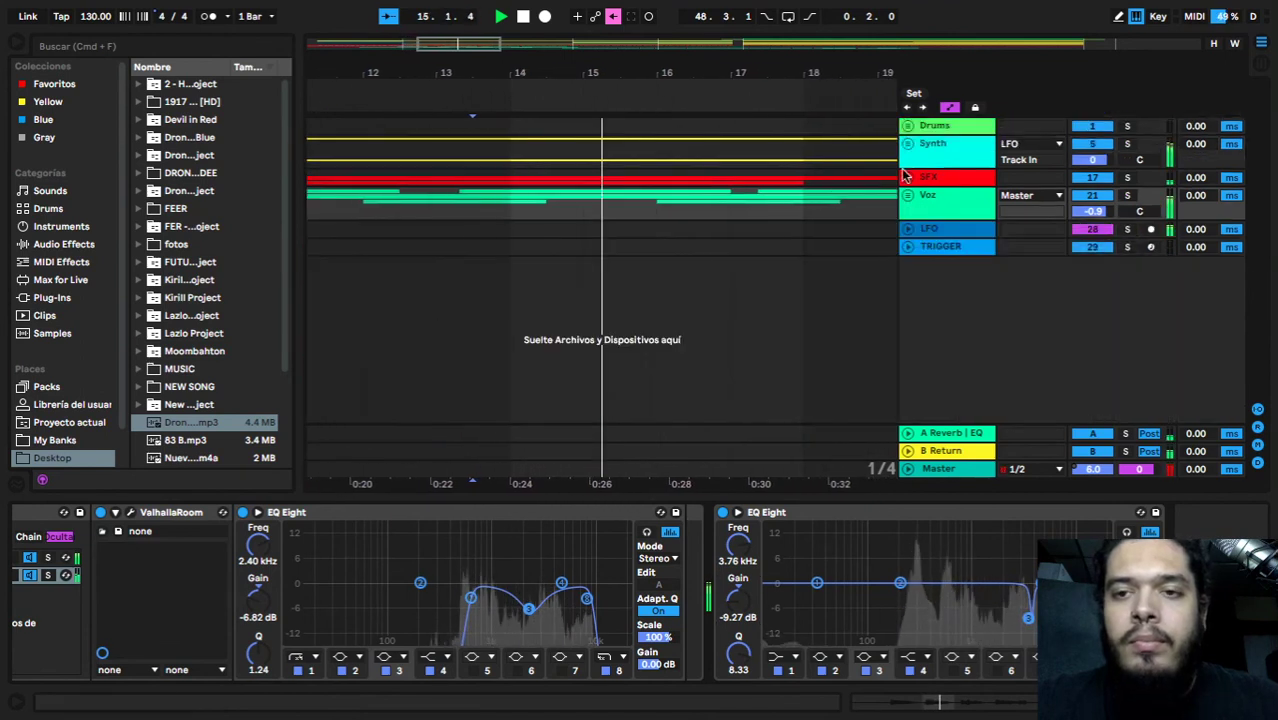
{"action": "left_click", "coordinate": [907, 195]}
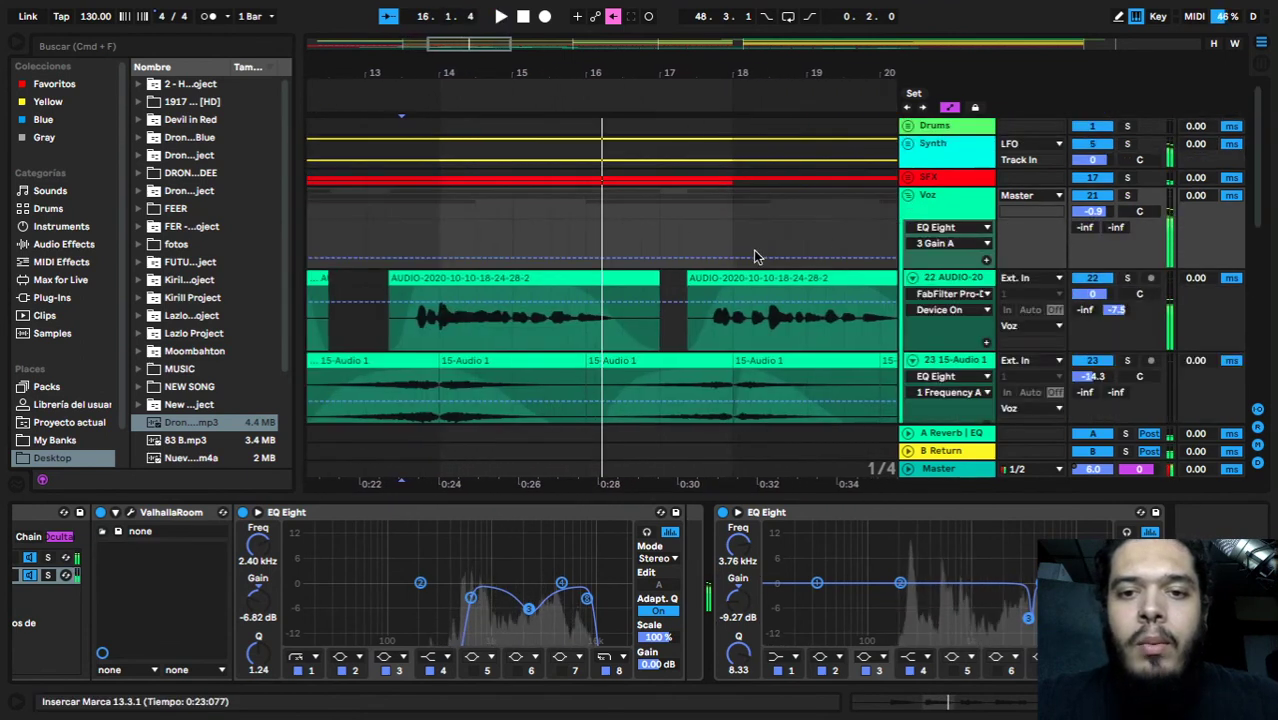
{"action": "scroll", "coordinate": [700, 250], "scroll_direction": "down", "scroll_amount": 3}
{"action": "scroll", "coordinate": [700, 250], "scroll_direction": "down", "scroll_amount": 6}
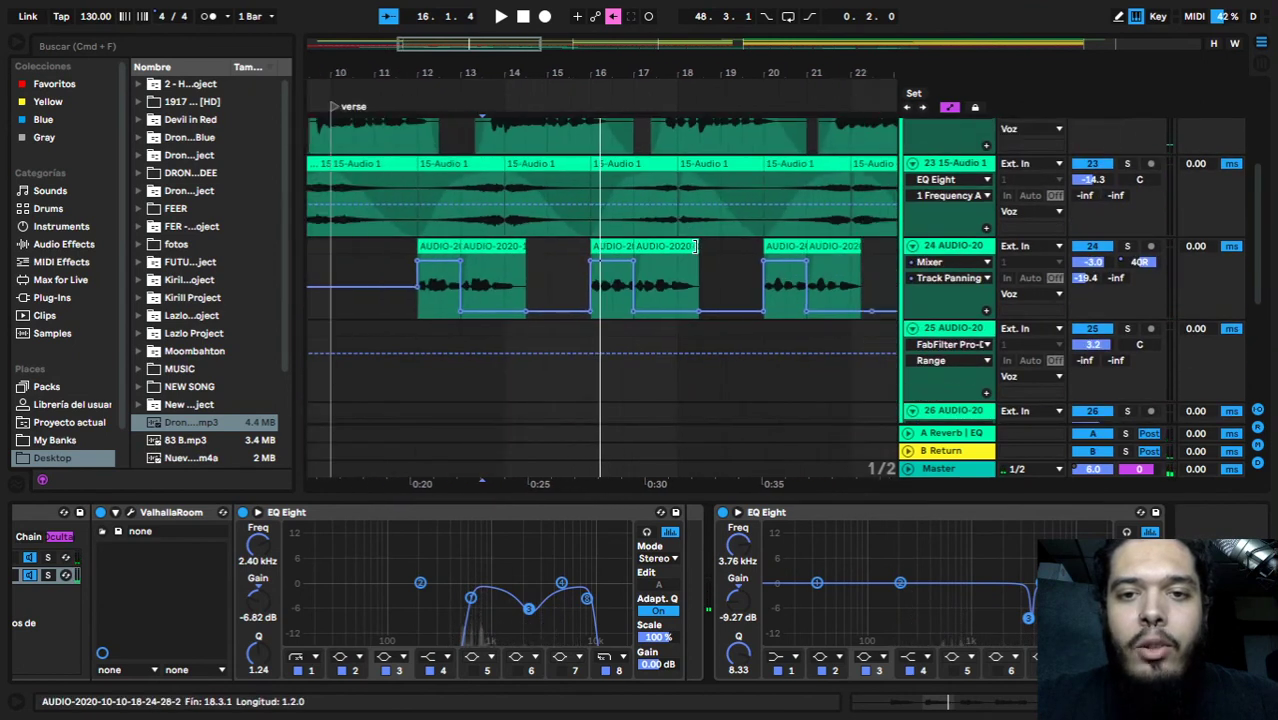
{"action": "scroll", "coordinate": [683, 213], "scroll_direction": "up", "scroll_amount": 1}
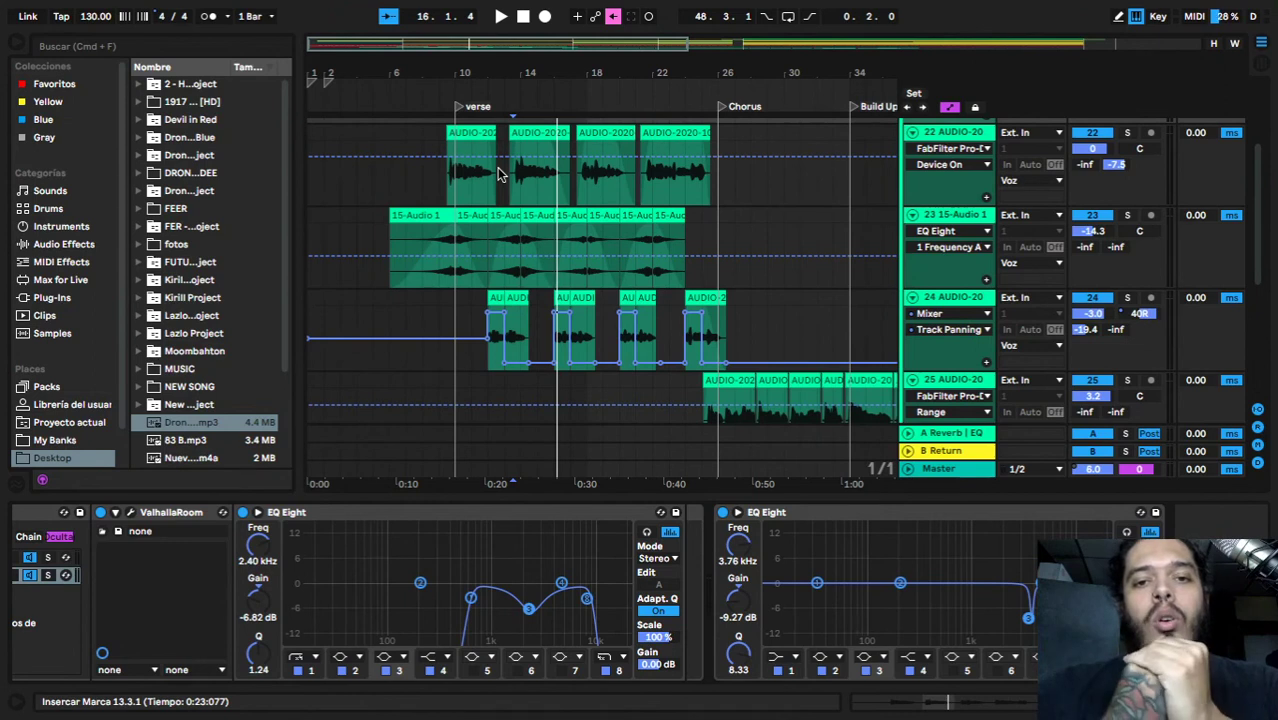
{"action": "scroll", "coordinate": [497, 167], "scroll_direction": "up", "scroll_amount": 5}
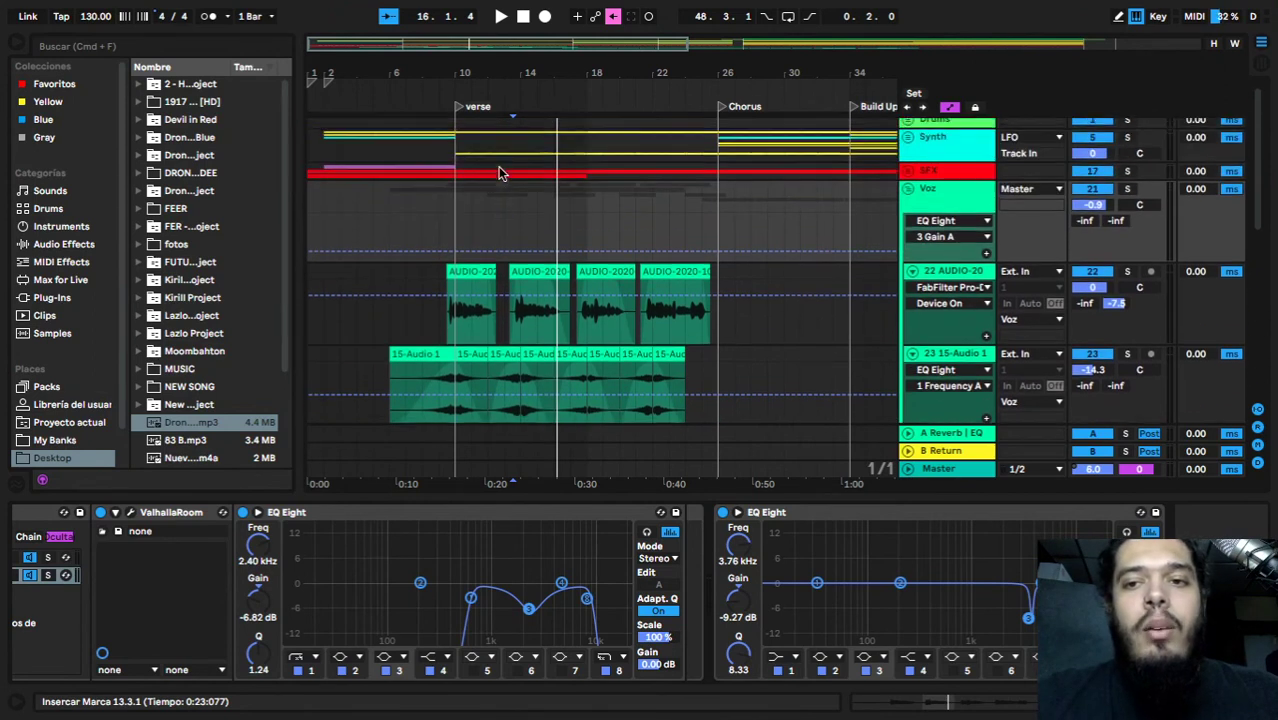